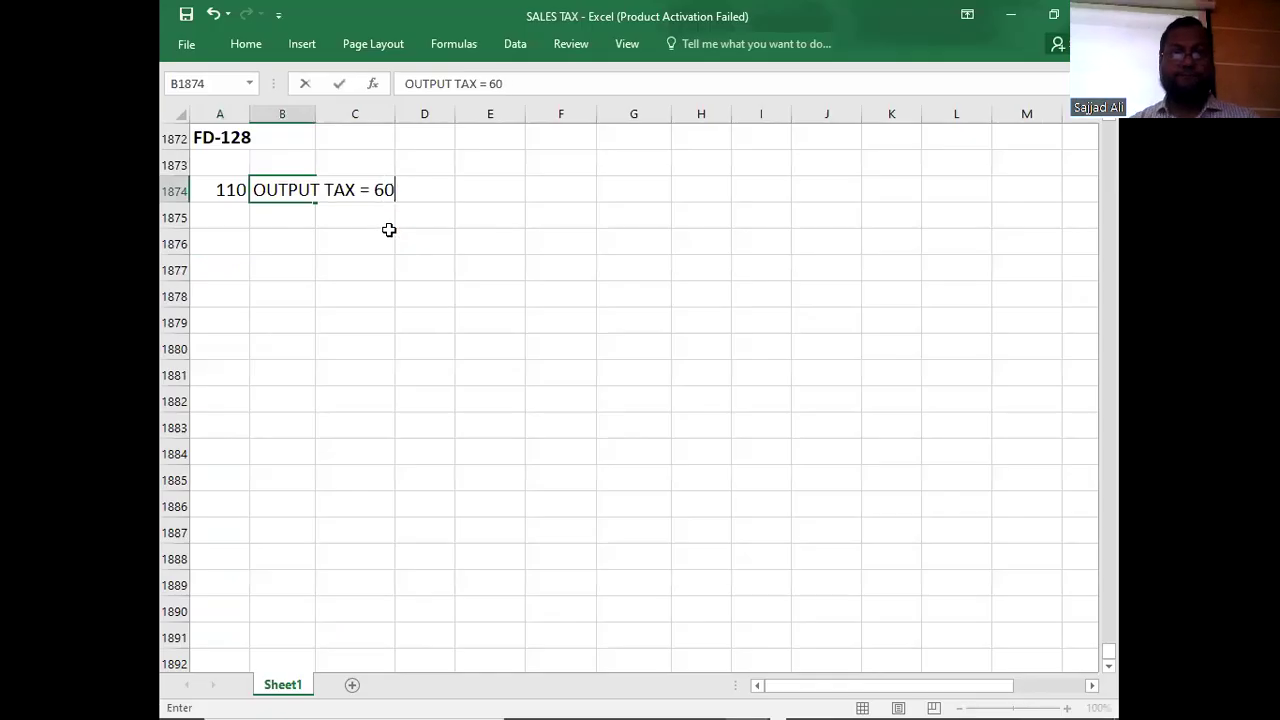
Complete the output tax working in B1874 so it reads "OUTPUT TAX = 60000*17.5/100 = 10500", checking the figures against question 110.
{"action": "type", "text": "*17"}
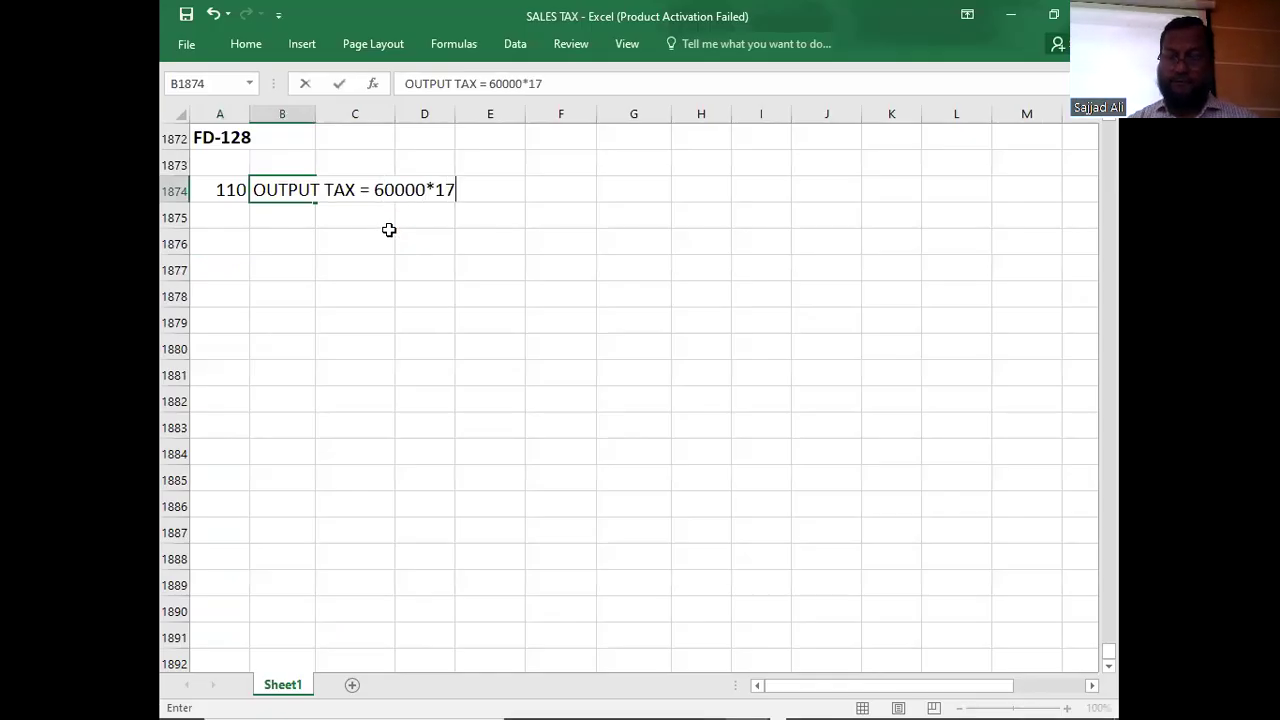
{"action": "type", "text": ".5/"}
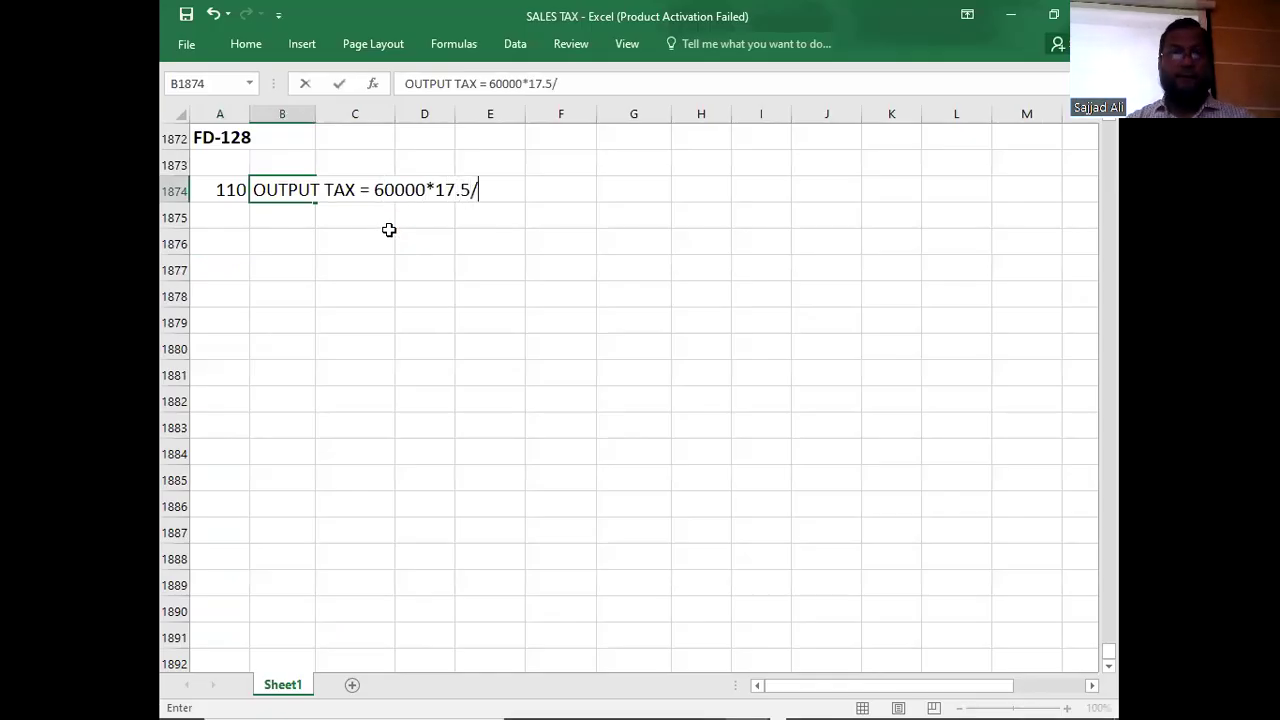
{"action": "key", "text": "alt+Tab"}
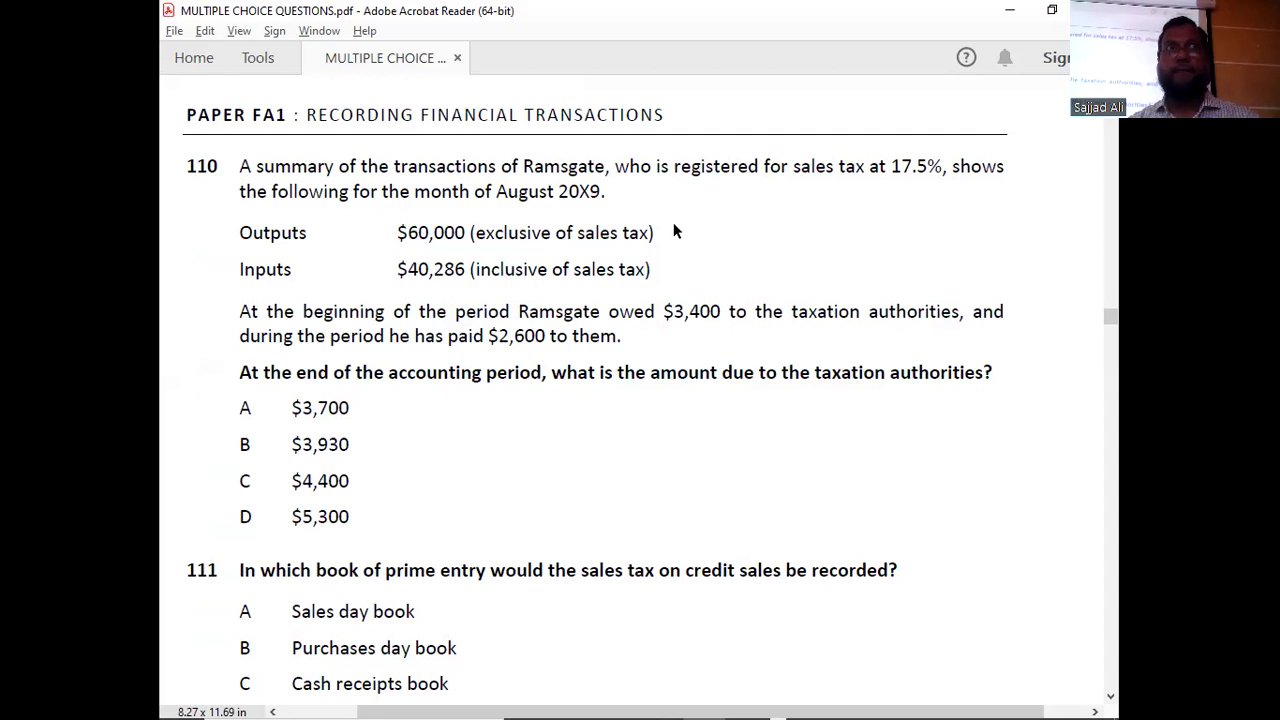
{"action": "key", "text": "alt+Tab"}
{"action": "type", "text": "100 ="}
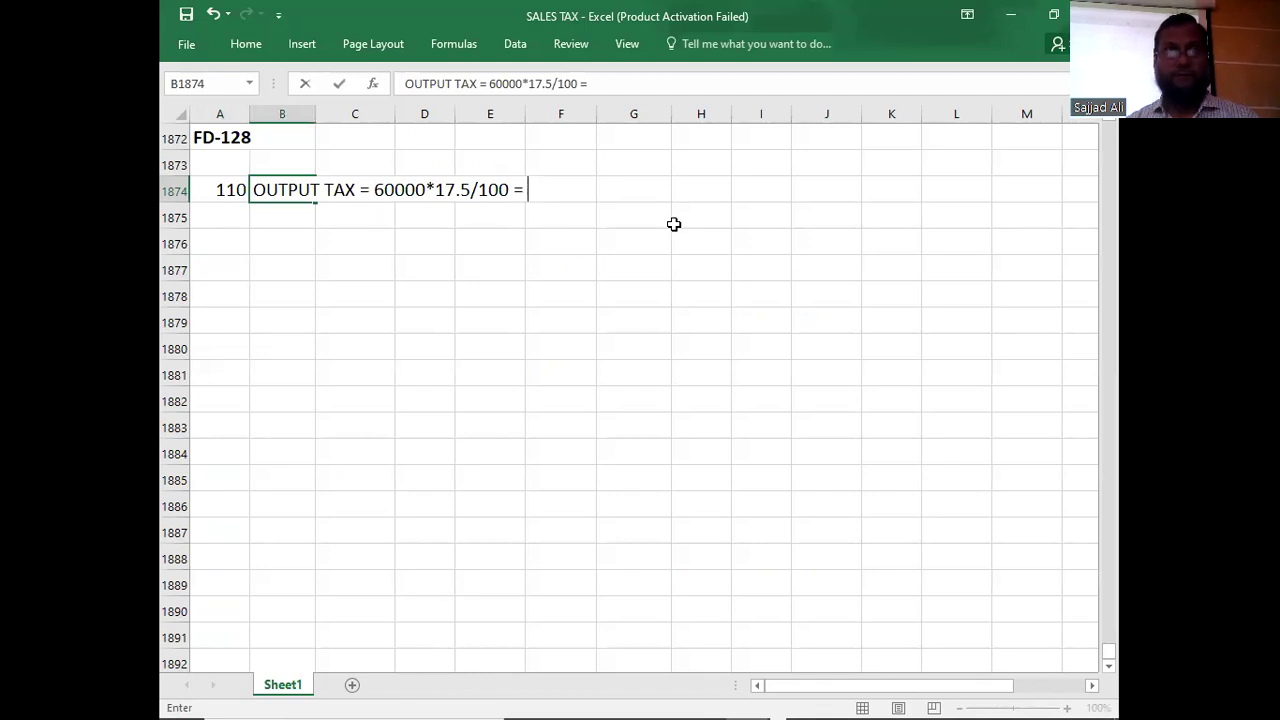
{"action": "type", "text": "10500"}
{"action": "key", "text": "Return"}
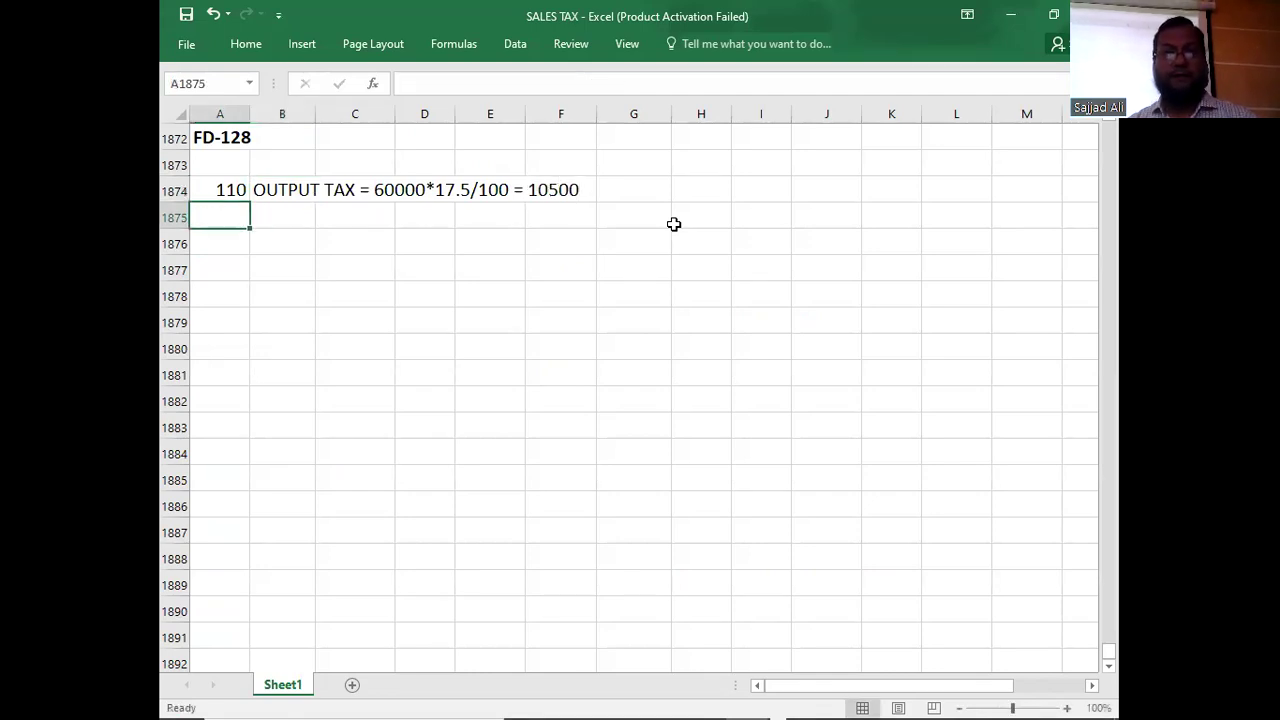
Enter the working "INPUT TAX = 40286*17.5/117.5 = 6000" in B1875, taking the tax-inclusive inputs figure from question 110 in the PDF.
{"action": "key", "text": "Right"}
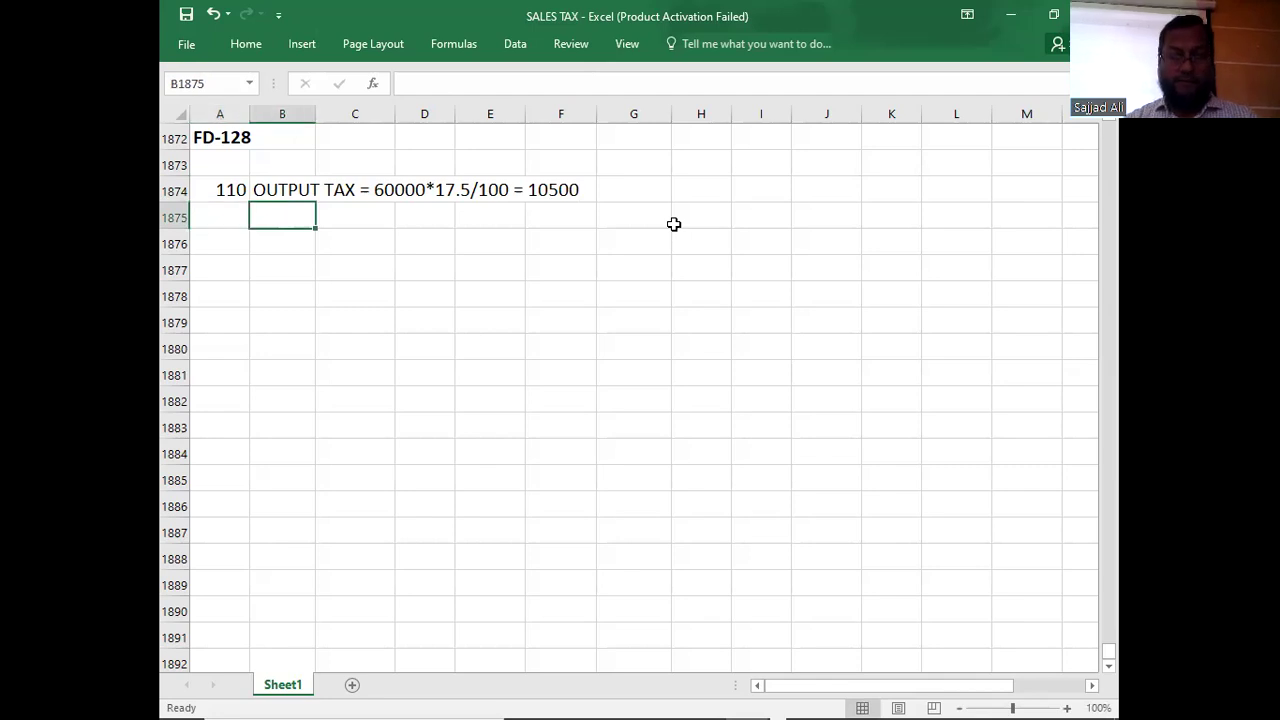
{"action": "type", "text": "INPUT T"}
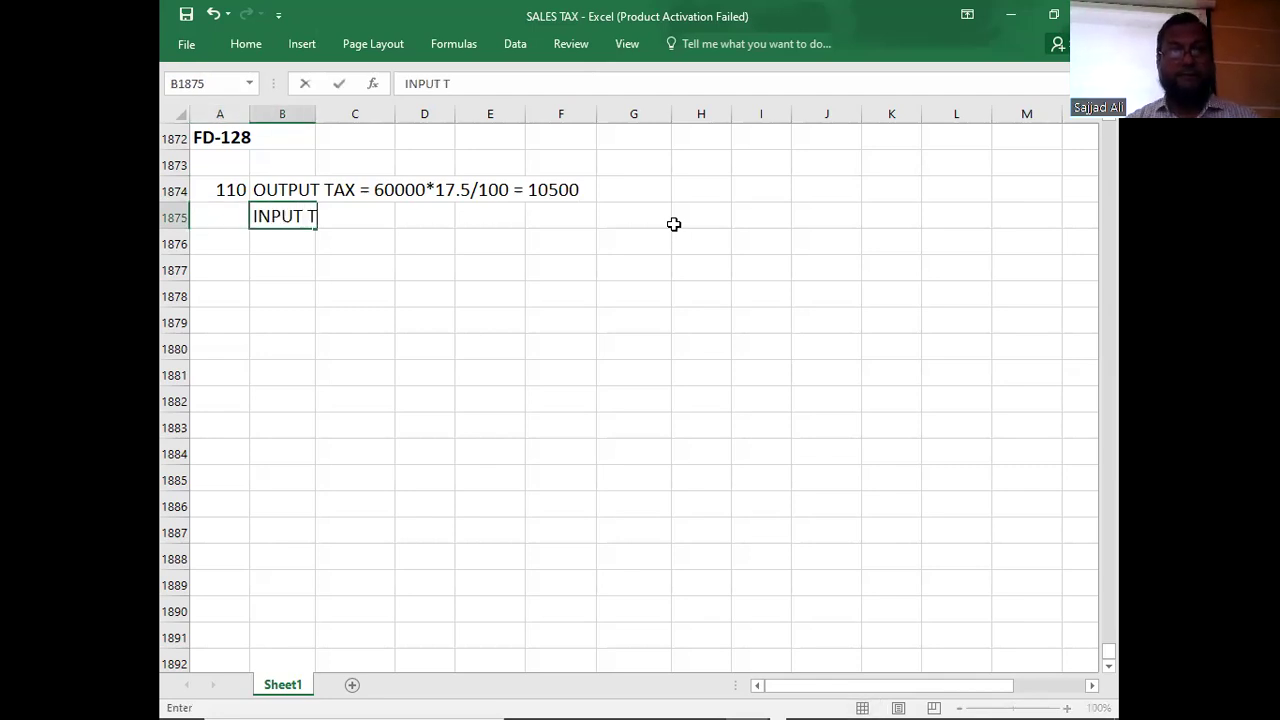
{"action": "type", "text": "AX ="}
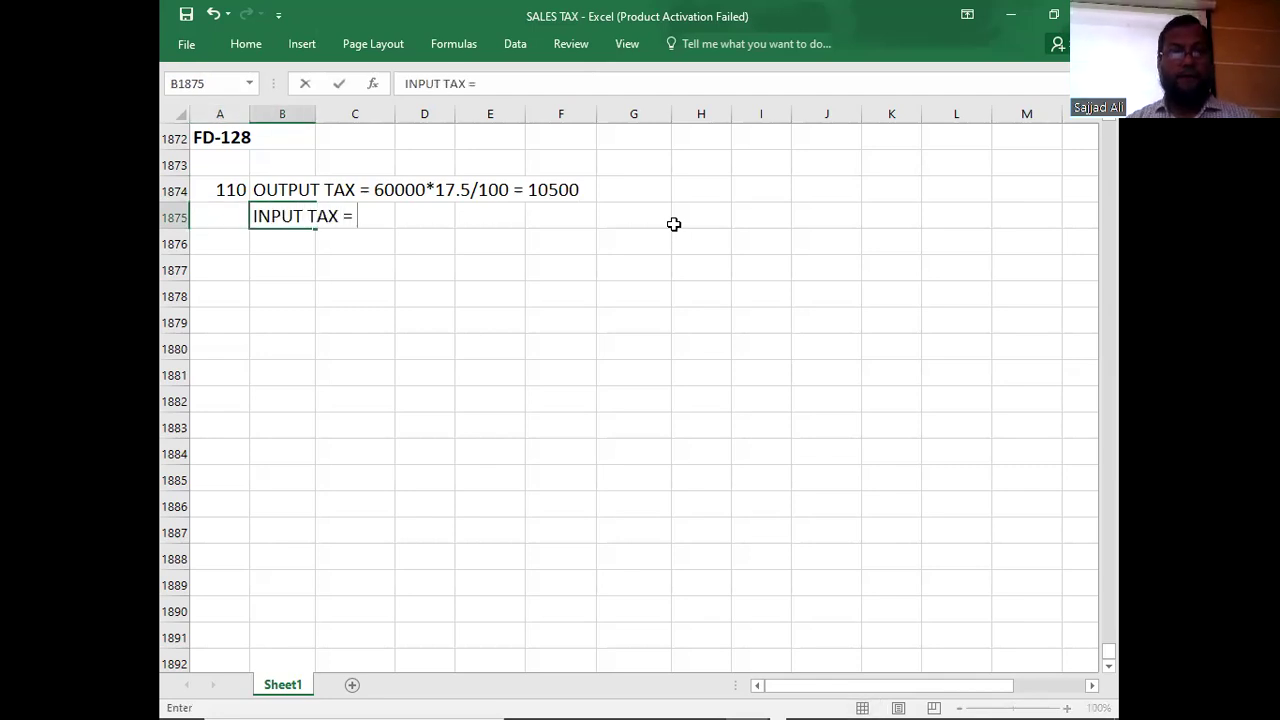
{"action": "key", "text": "alt+Tab"}
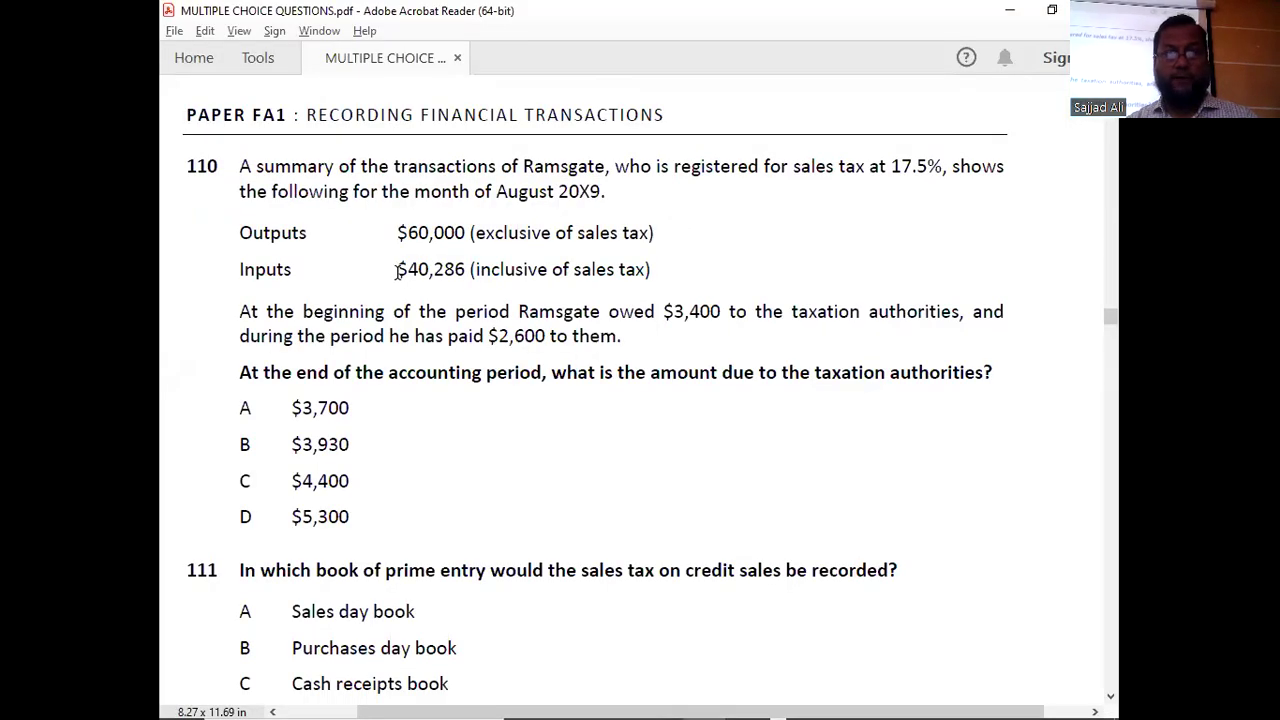
{"action": "key", "text": "alt+Tab"}
{"action": "type", "text": "40"}
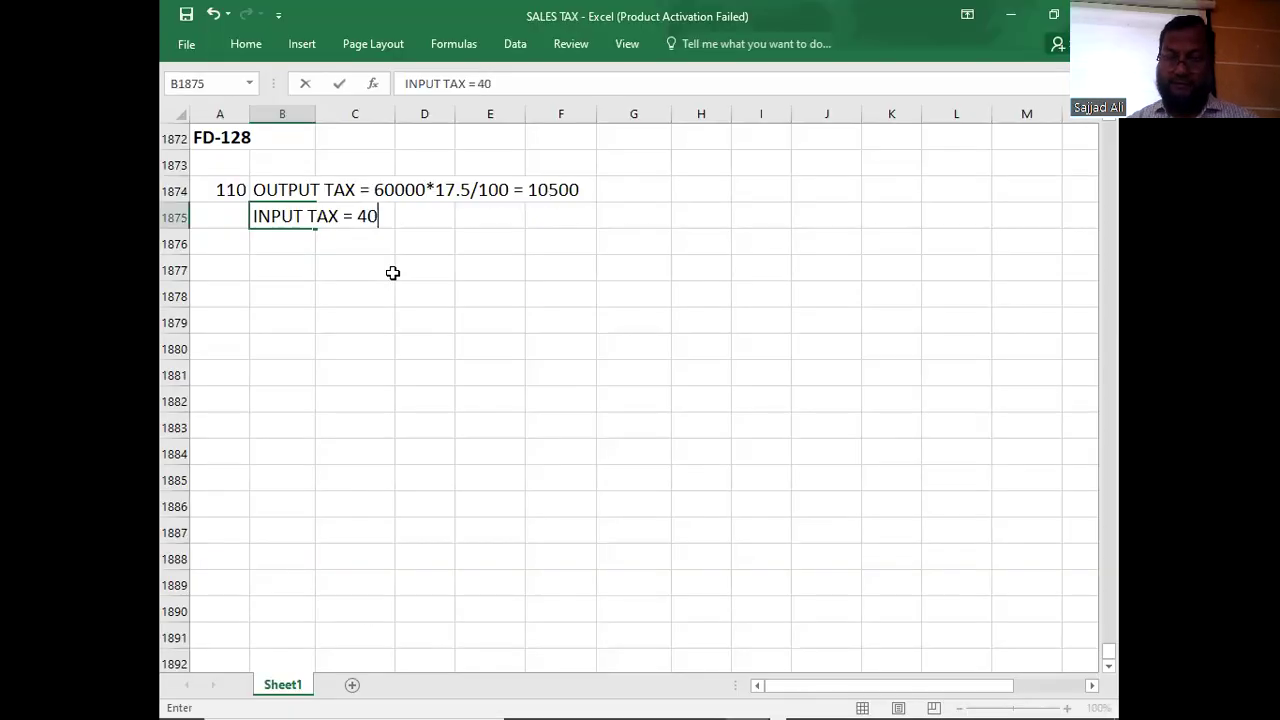
{"action": "type", "text": "286*1"}
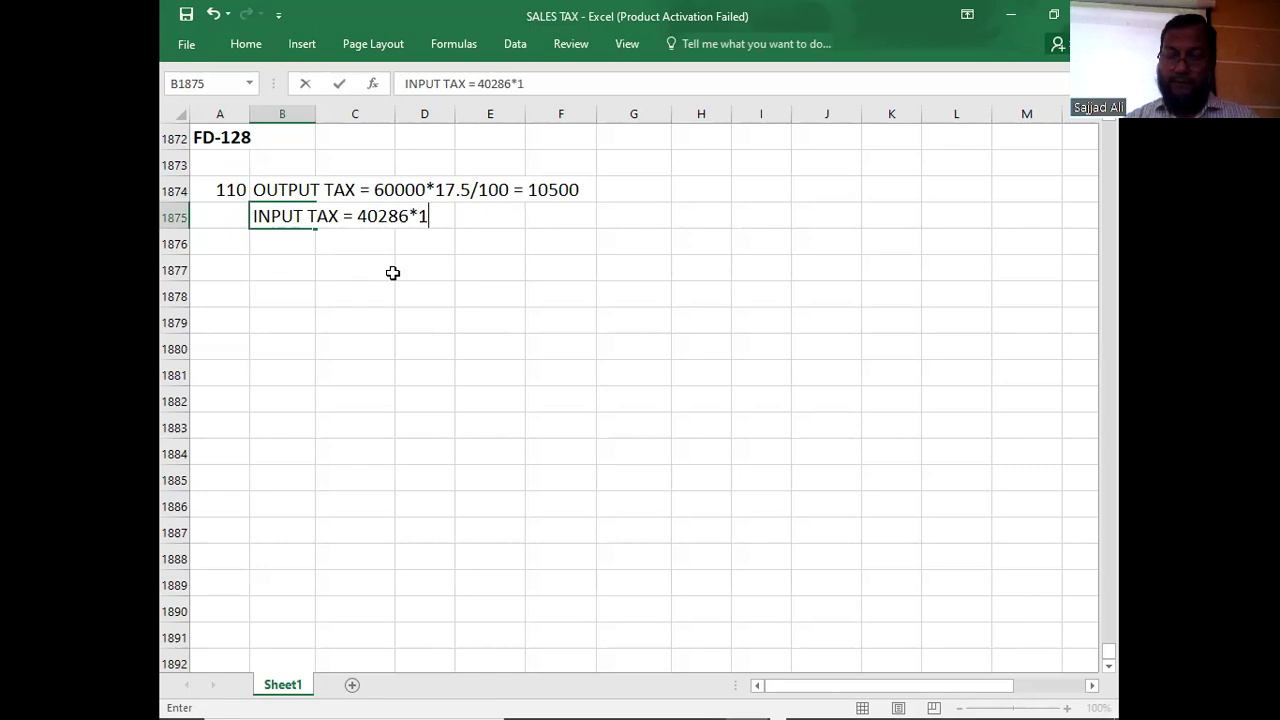
{"action": "type", "text": "7.5/"}
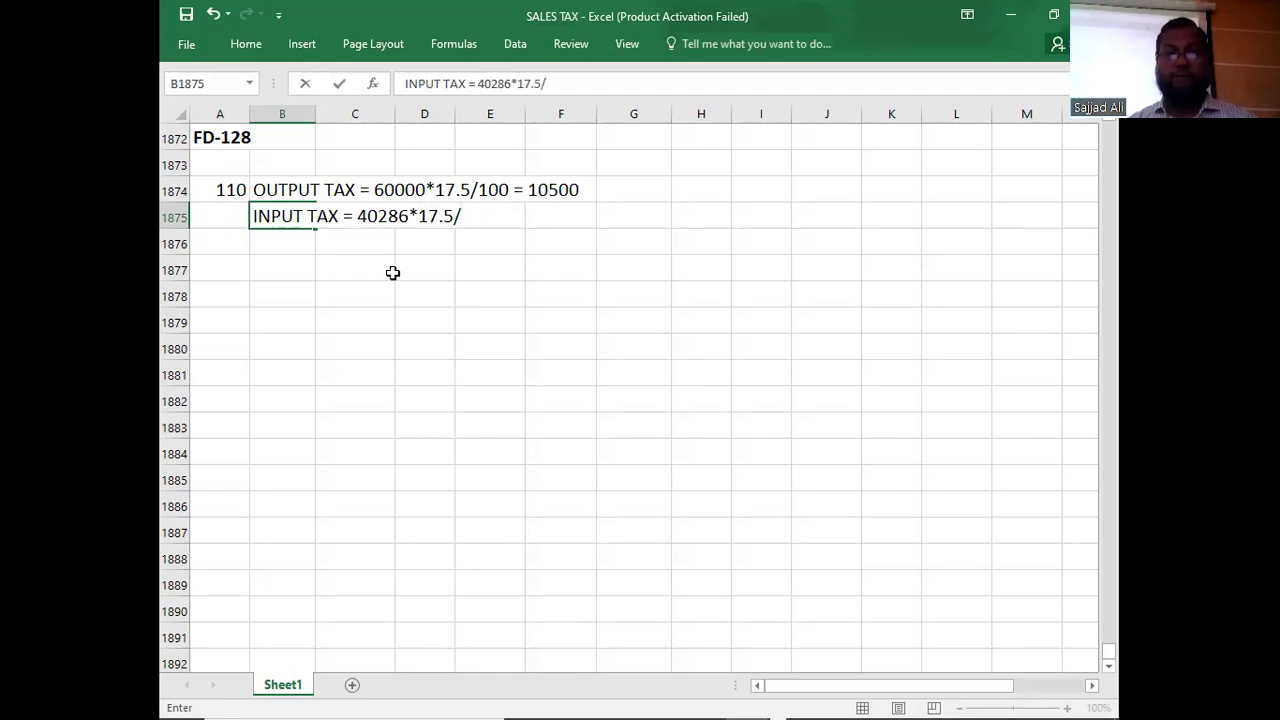
{"action": "key", "text": "alt+Tab"}
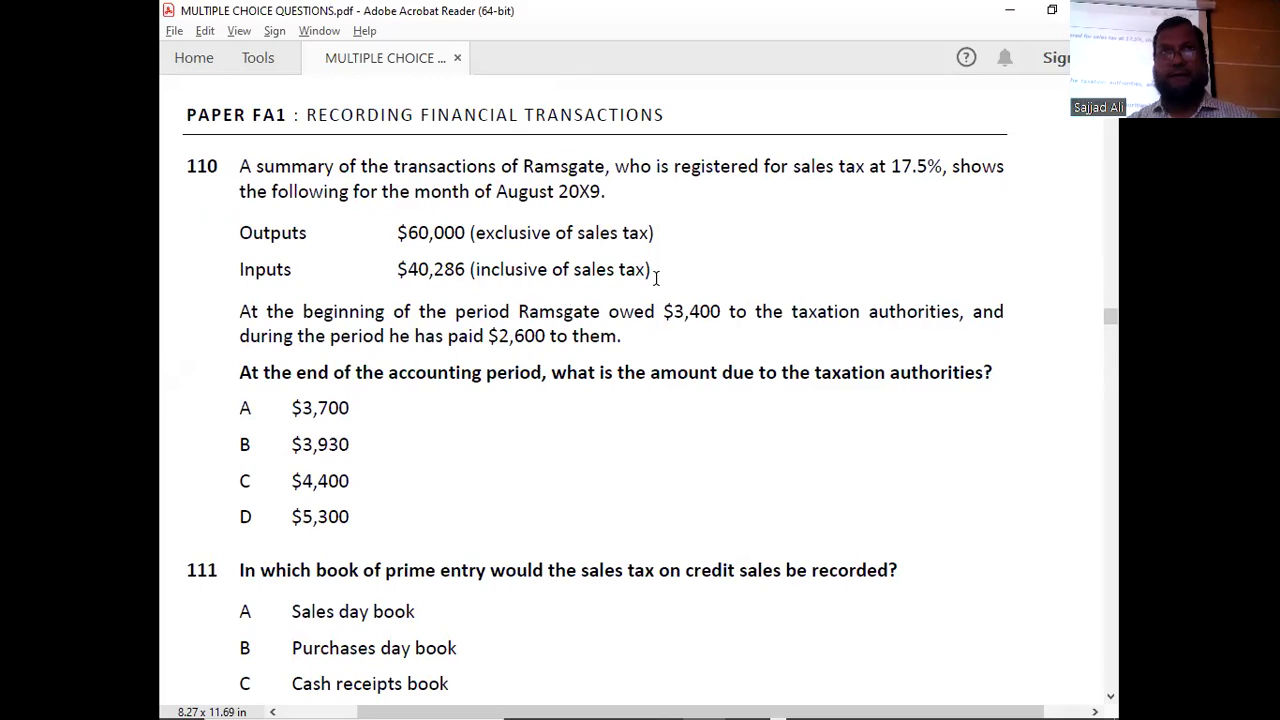
{"action": "key", "text": "alt+Tab"}
{"action": "type", "text": "117.5"}
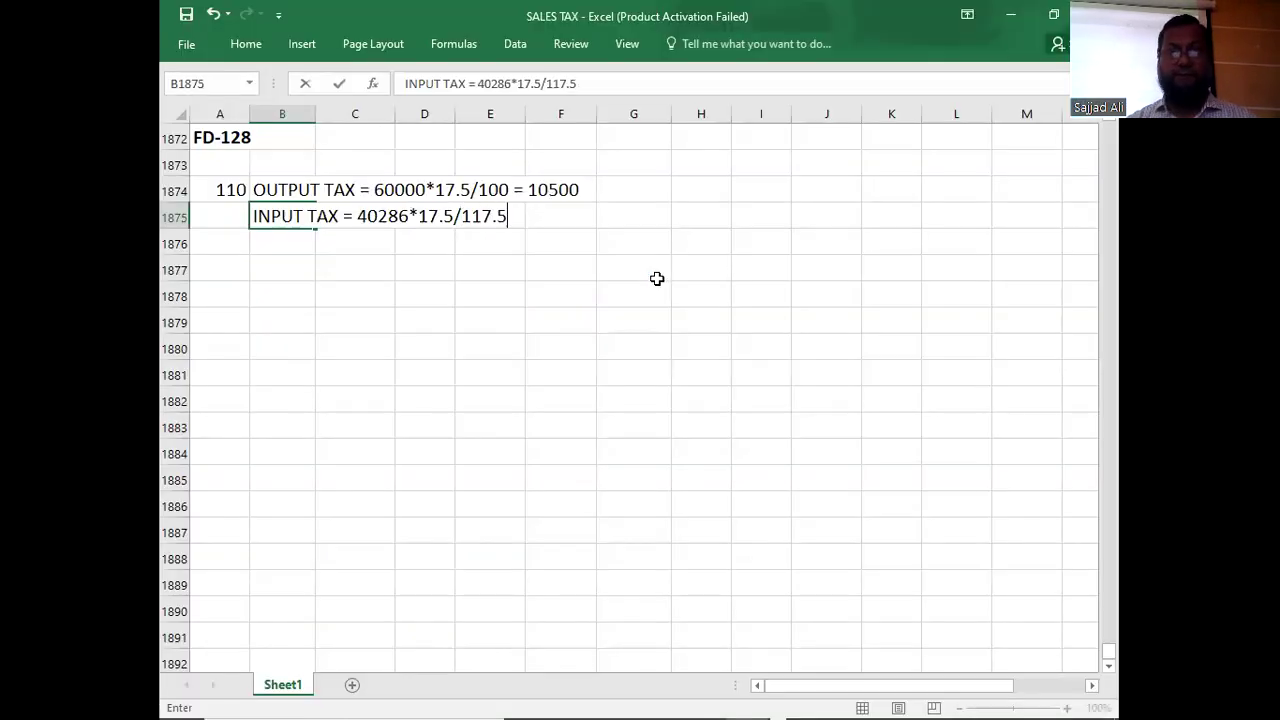
{"action": "type", "text": " ="}
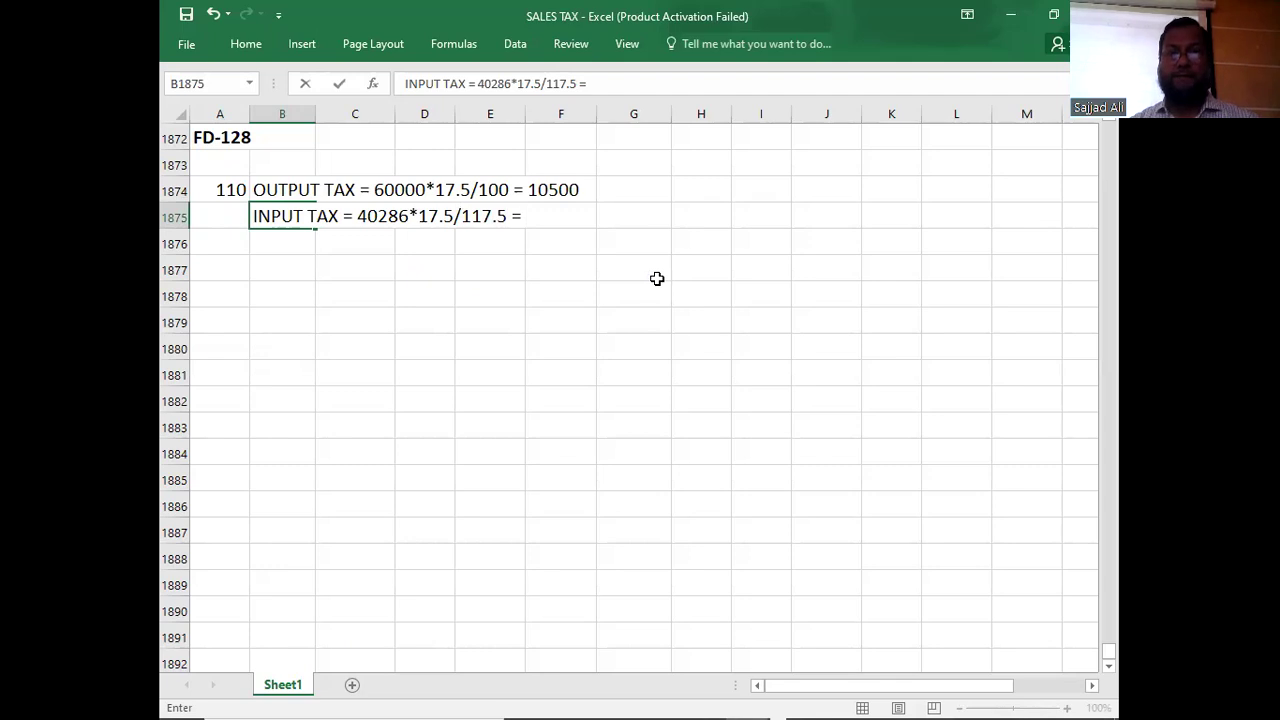
{"action": "type", "text": " 6000"}
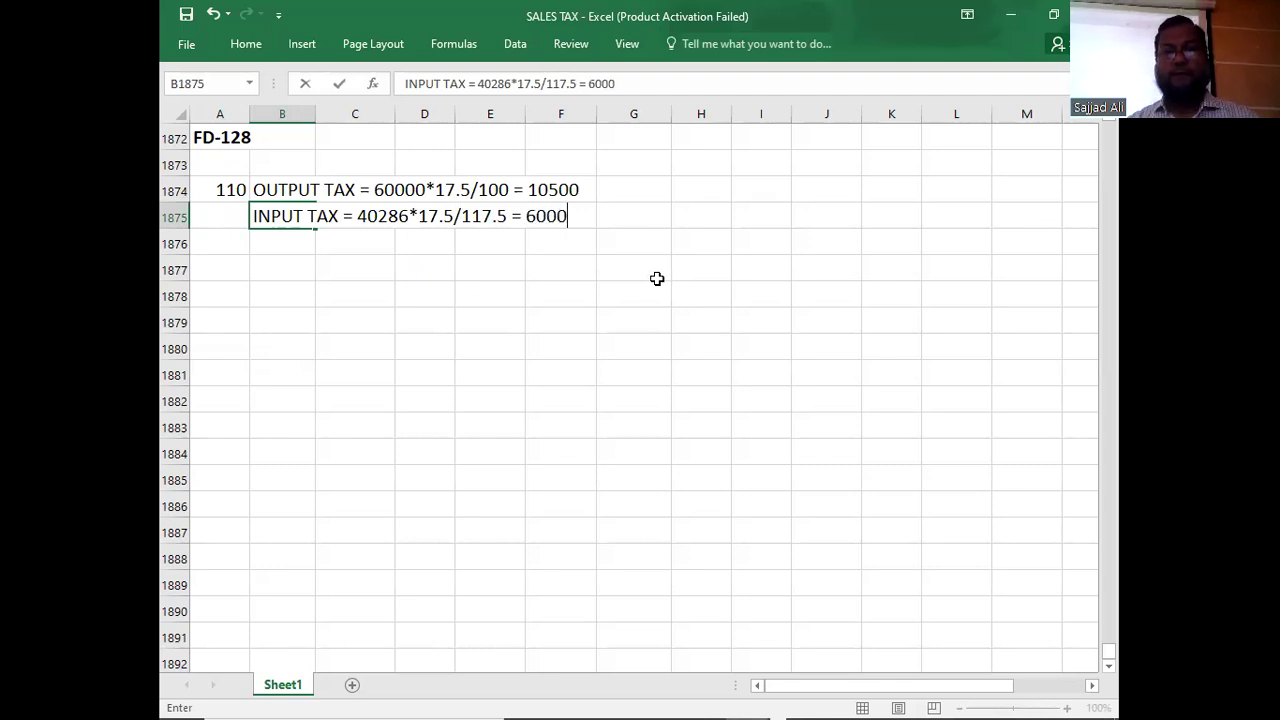
{"action": "key", "text": "Return"}
Add a bottom border across B1877:G1877 to form the top line of a T-account.
{"action": "key", "text": "Return"}
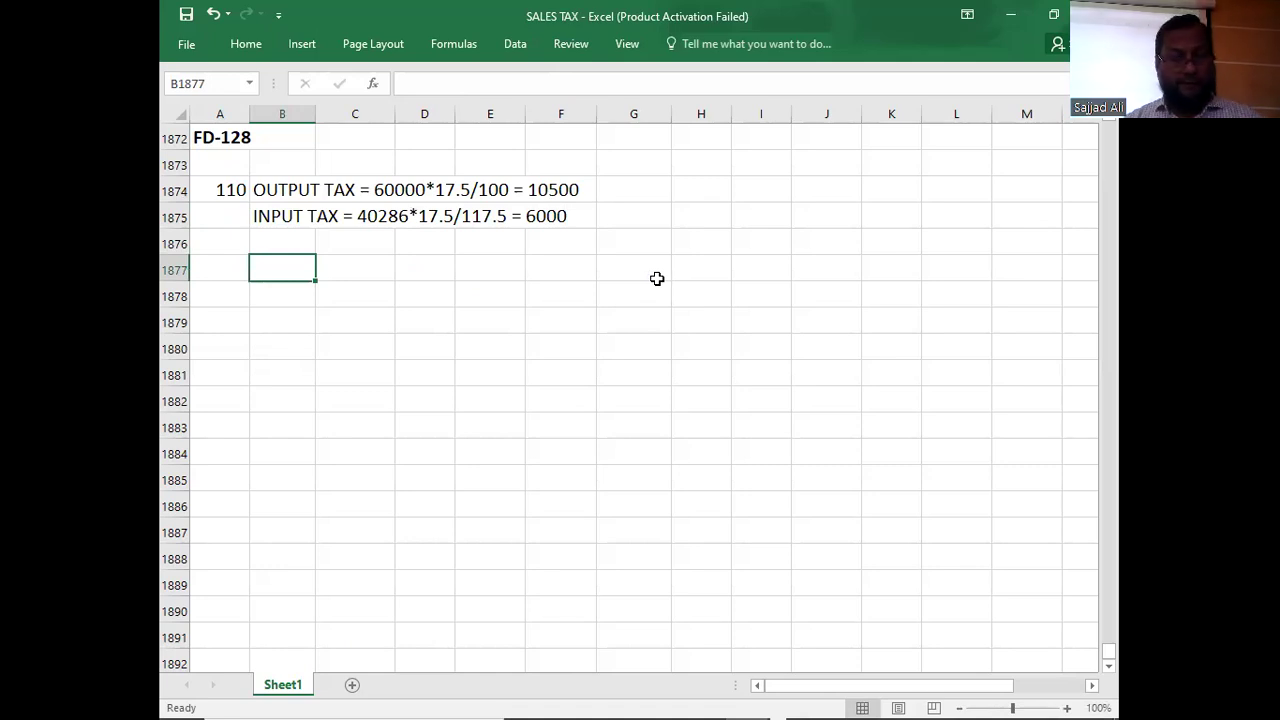
{"action": "key", "text": "shift+Right"}
{"action": "key", "text": "shift+Right"}
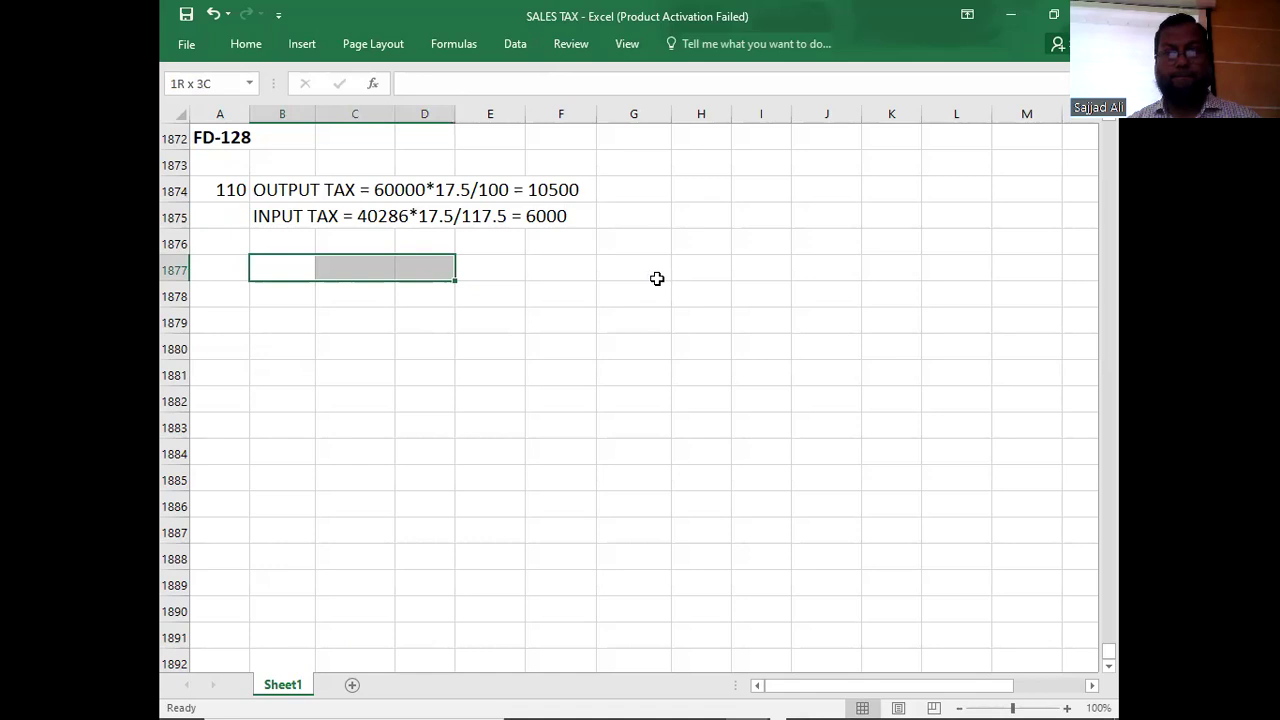
{"action": "key", "text": "shift+Right"}
{"action": "key", "text": "shift+Right"}
{"action": "key", "text": "shift+Right"}
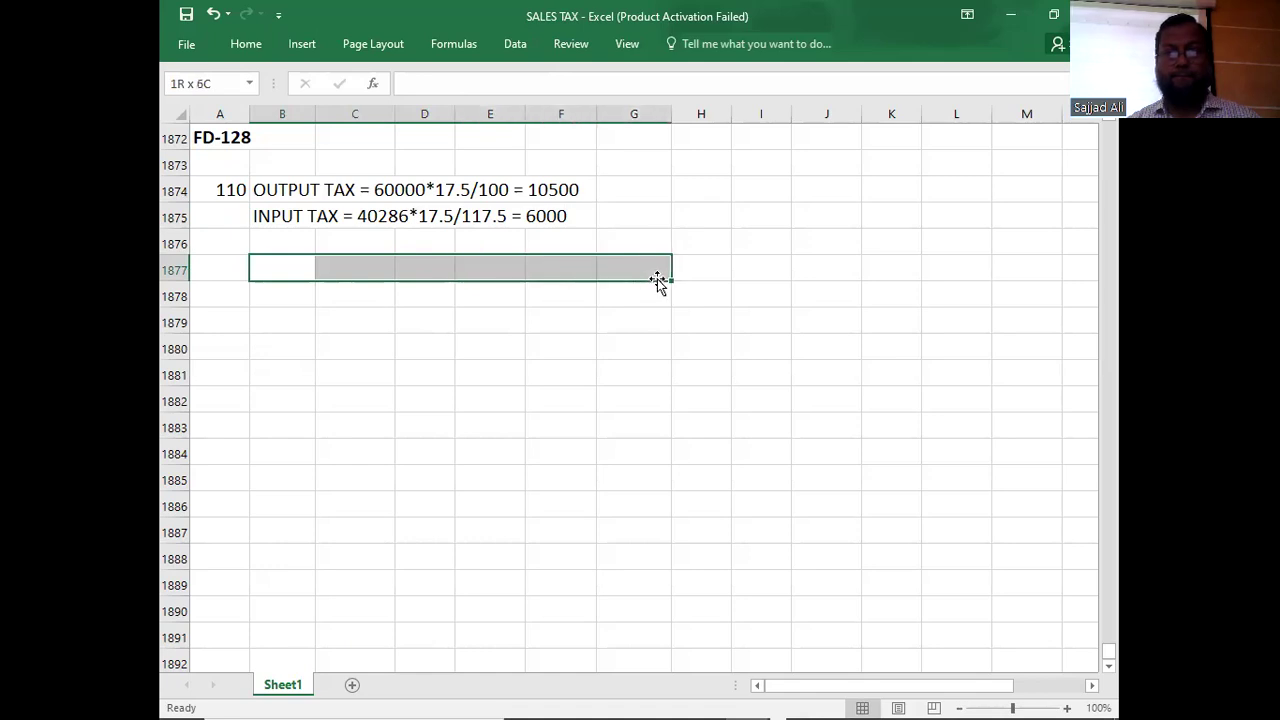
{"action": "left_click", "coordinate": [252, 50]}
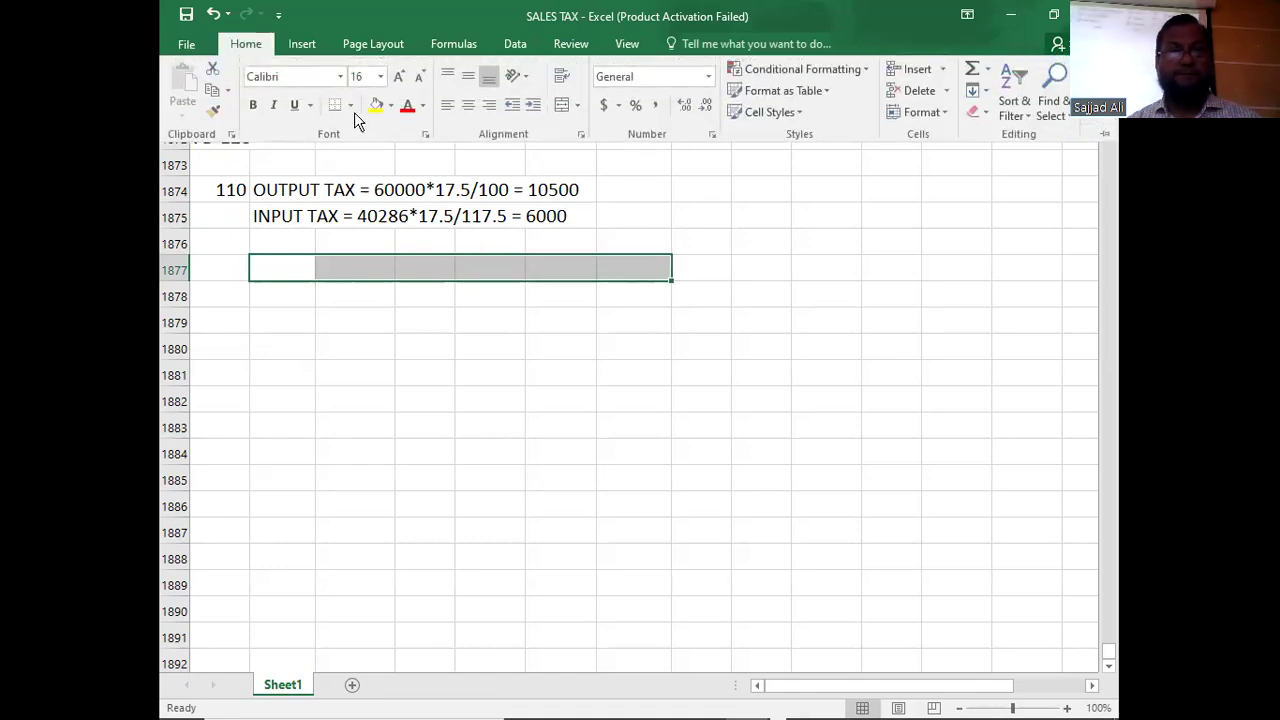
Add a left border to E1878:E1883 to form the vertical divider of the T-account.
{"action": "left_click", "coordinate": [489, 292]}
{"action": "left_click", "coordinate": [489, 292]}
{"action": "key", "text": "shift+Down"}
{"action": "key", "text": "shift+Down"}
{"action": "key", "text": "shift+Down"}
{"action": "key", "text": "shift+Down"}
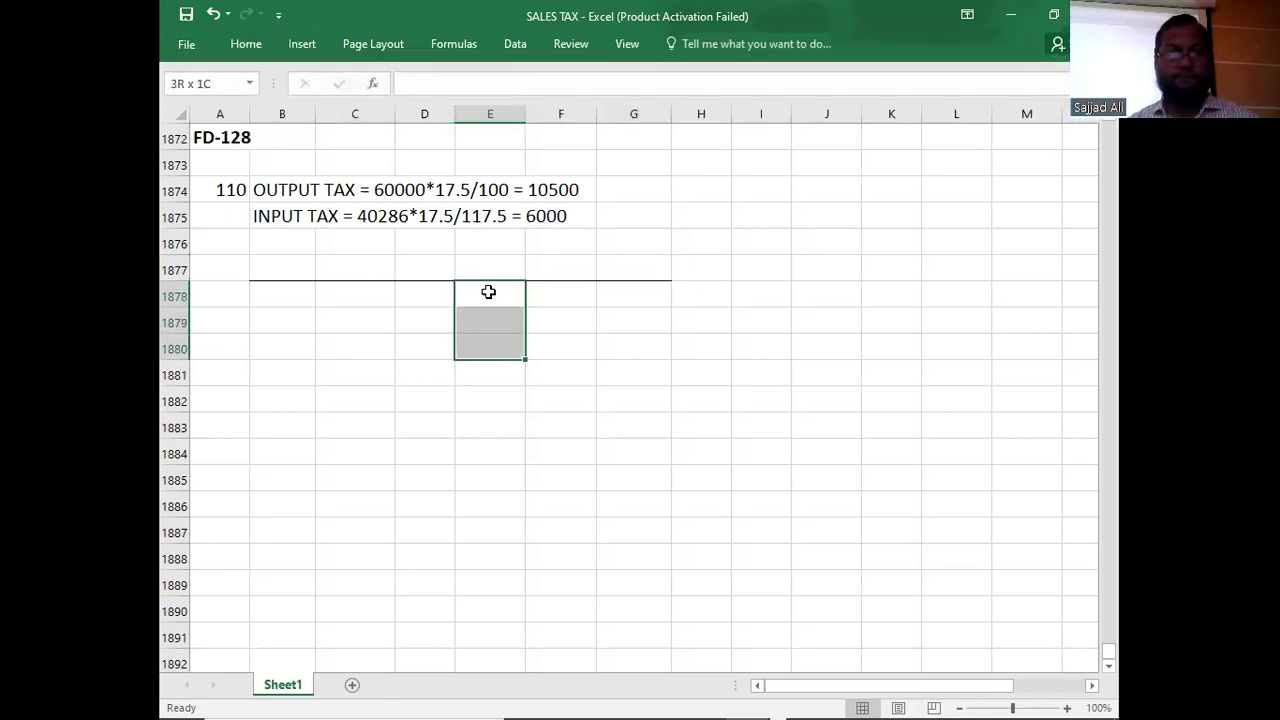
{"action": "key", "text": "shift+Down"}
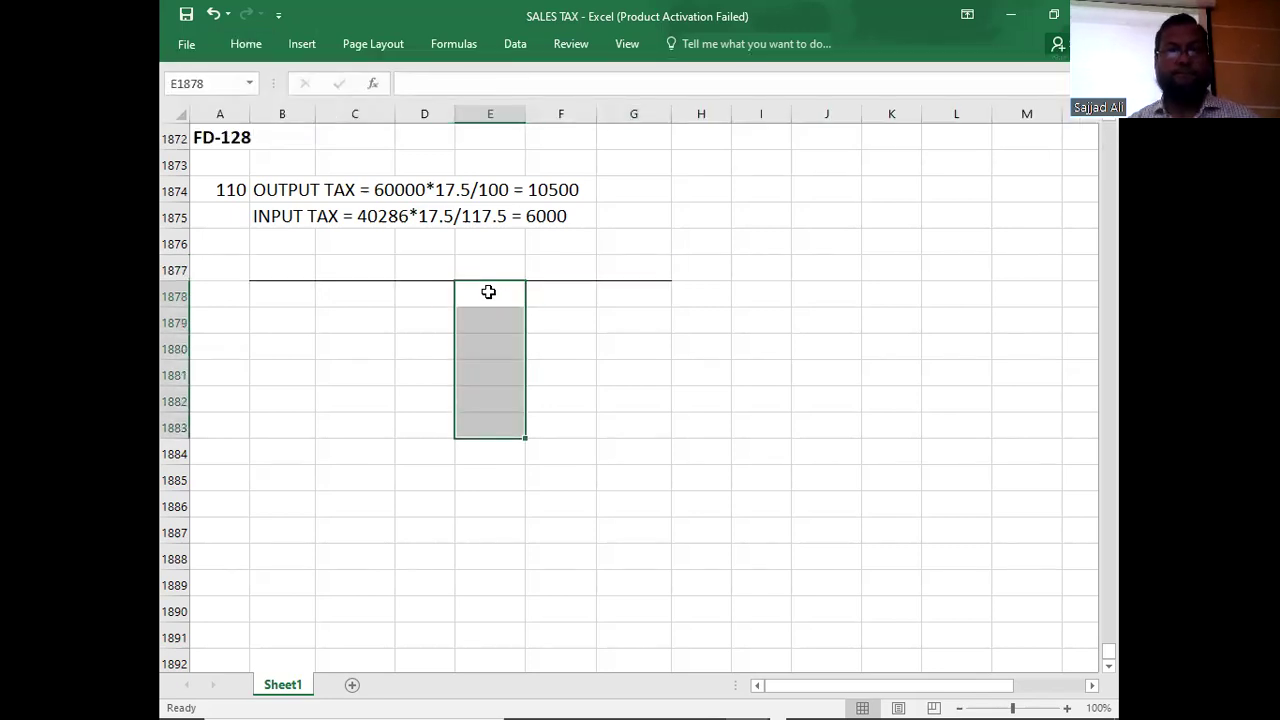
{"action": "left_click", "coordinate": [246, 45]}
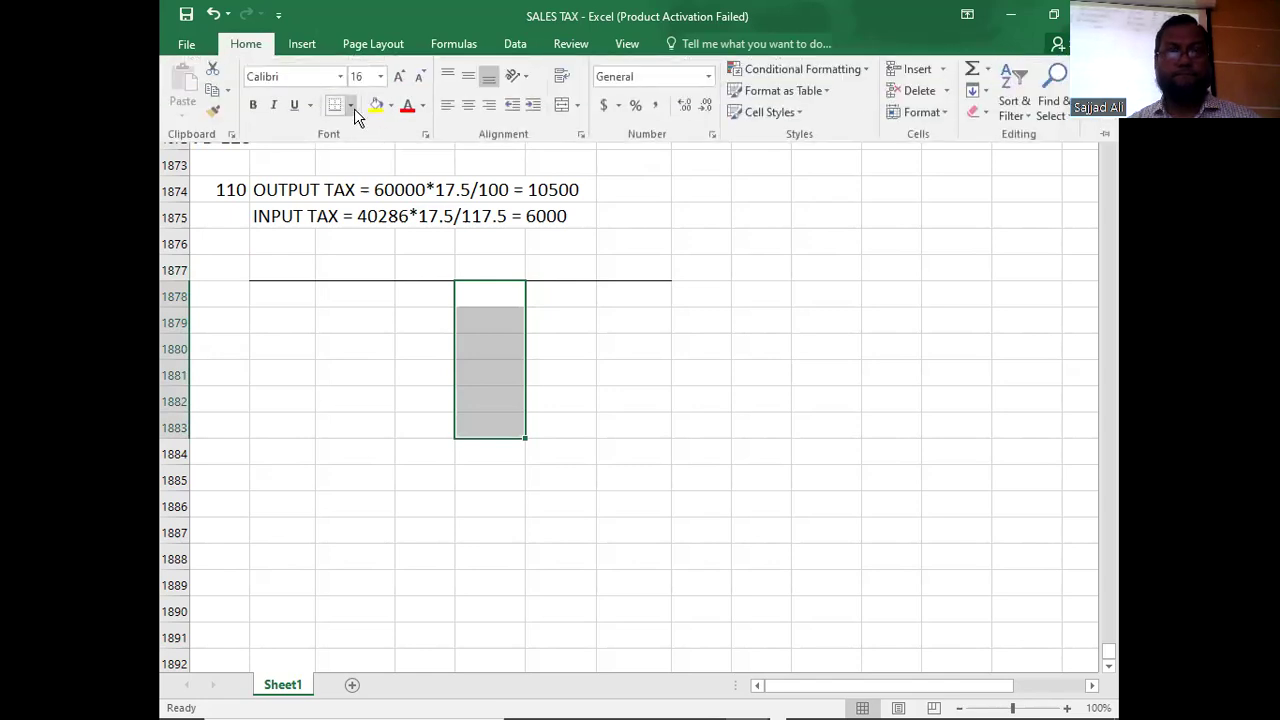
{"action": "left_click", "coordinate": [351, 105]}
{"action": "left_click", "coordinate": [368, 194]}
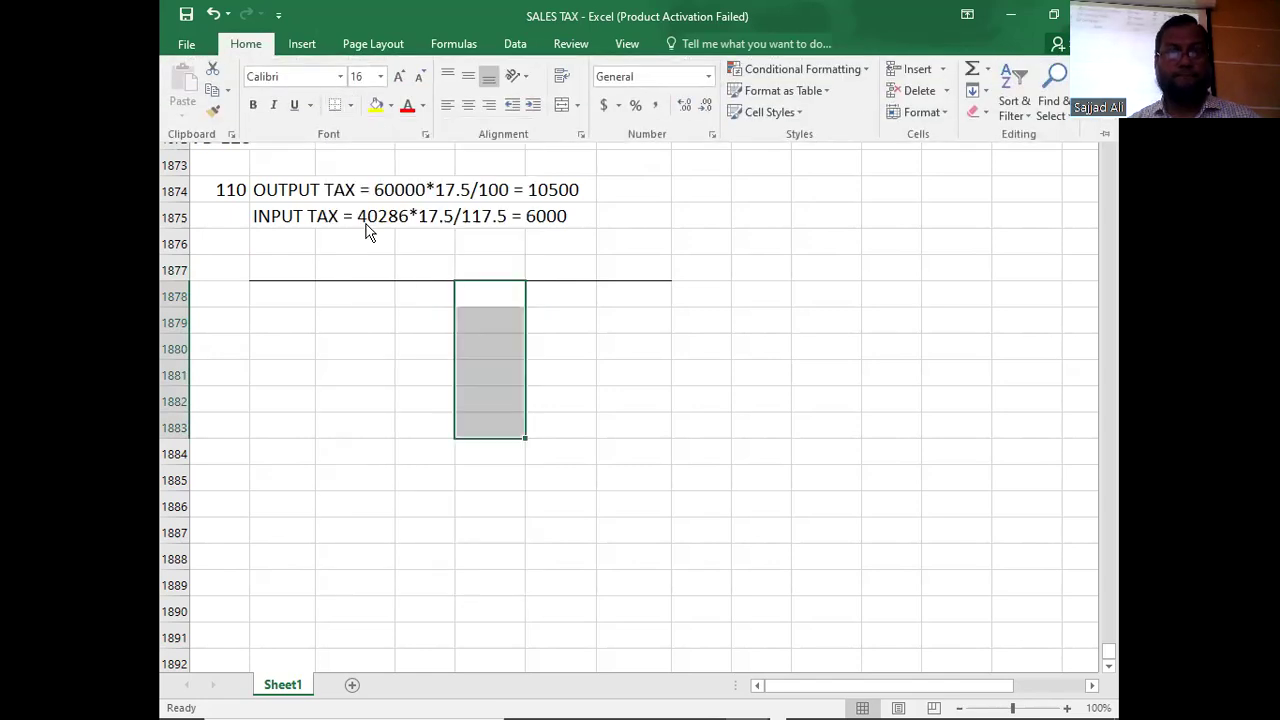
Title the T-account "SALES TAX" in D1877, above its horizontal line.
{"action": "left_click", "coordinate": [423, 268]}
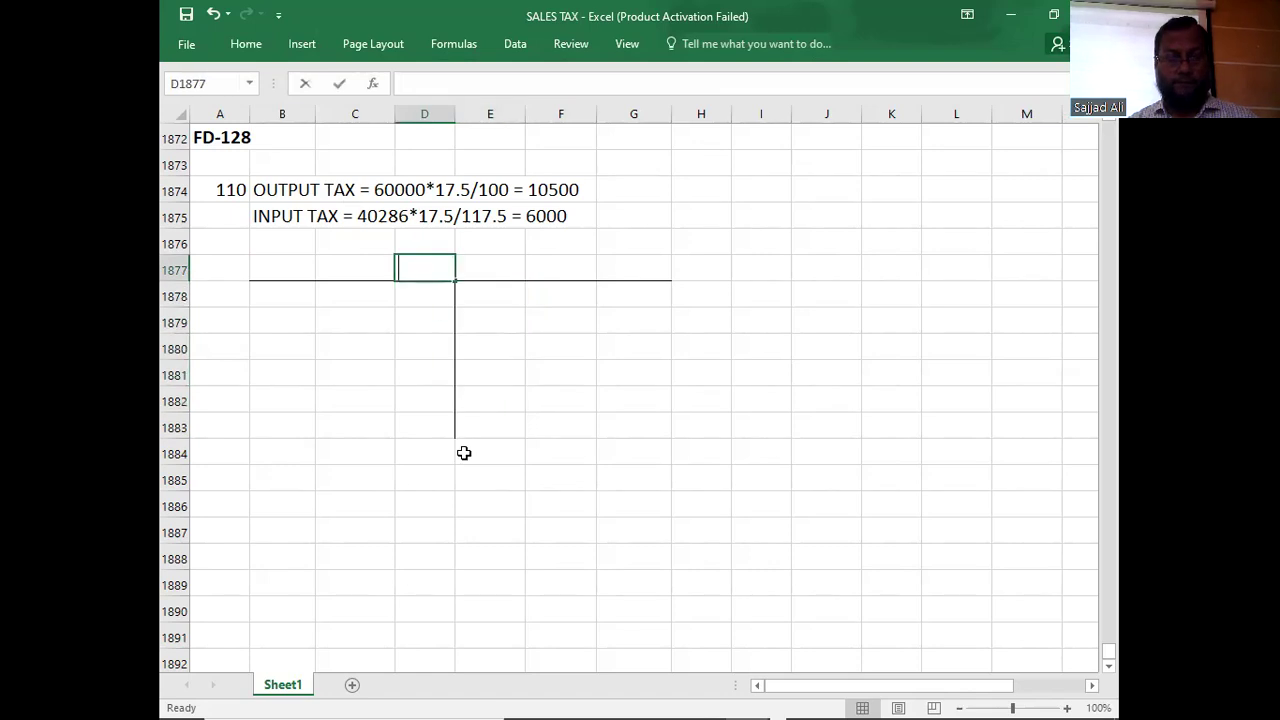
{"action": "type", "text": "SALES TAX"}
{"action": "left_click", "coordinate": [551, 295]}
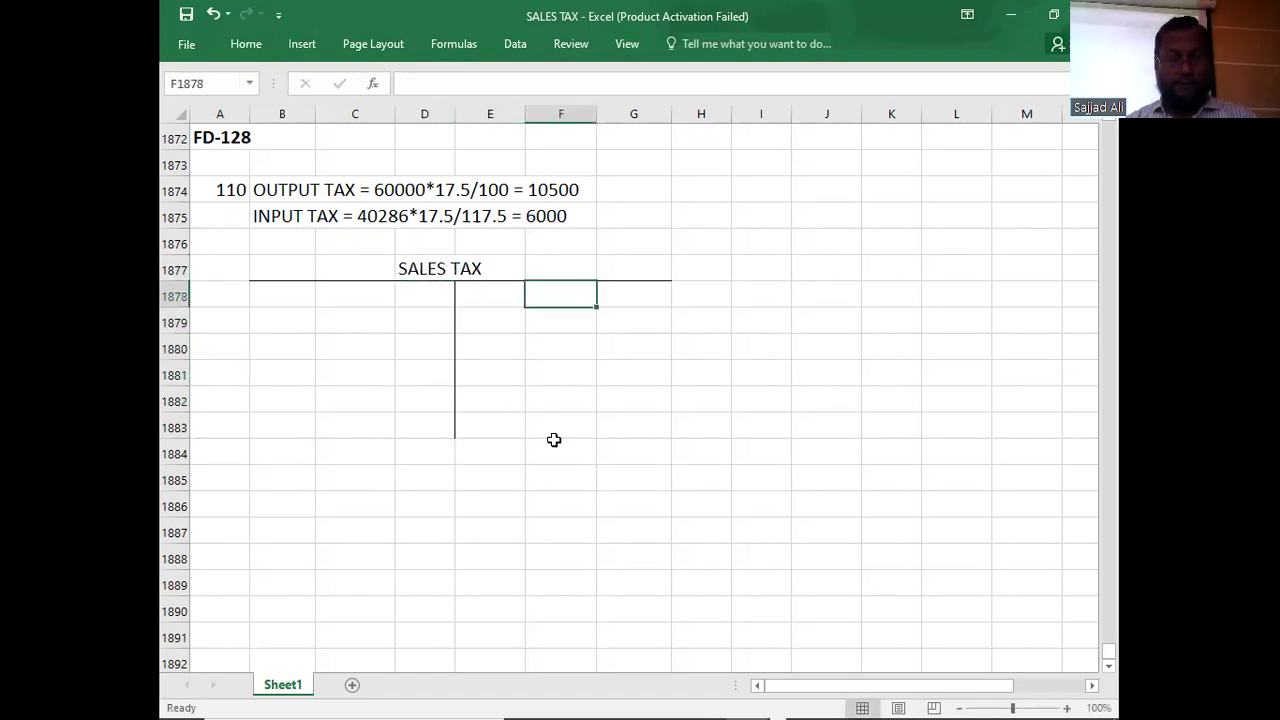
Record the opening balance owed from question 110 on the credit side, with "B/D" in F1878 and 3400 in G1878.
{"action": "key", "text": "alt+Tab"}
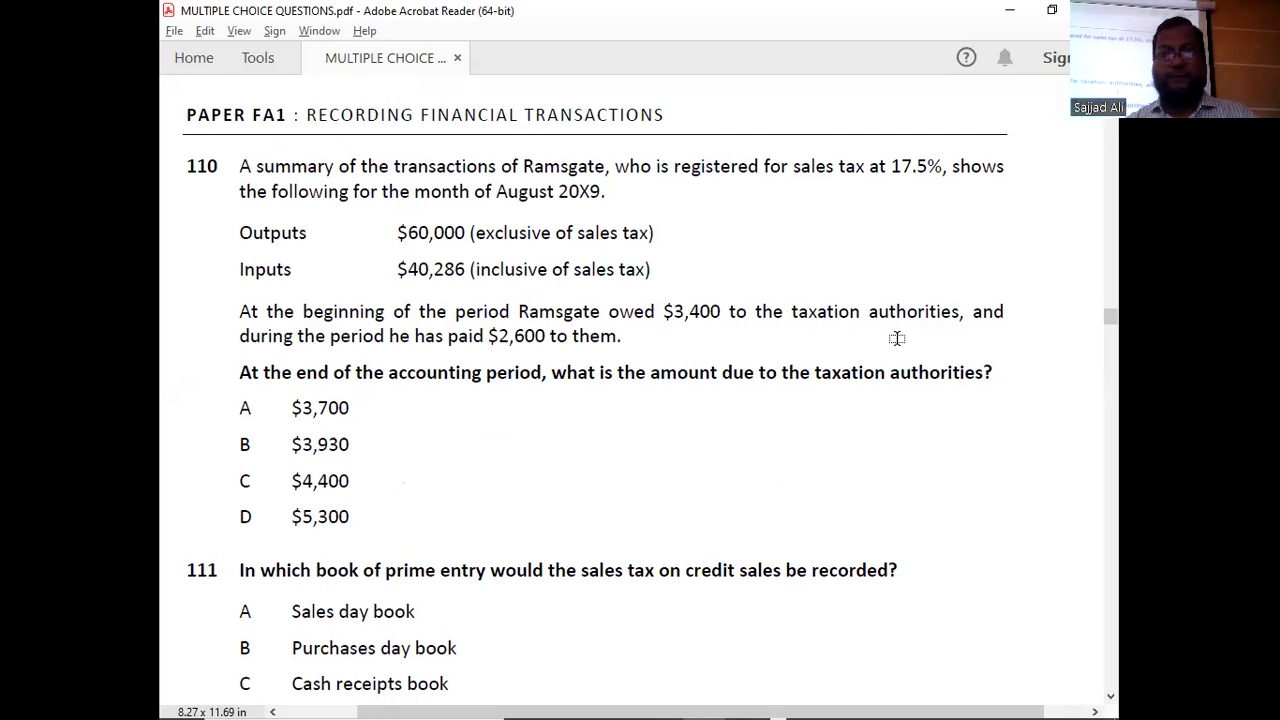
{"action": "key", "text": "alt+Tab"}
{"action": "type", "text": "B/D"}
{"action": "key", "text": "Tab"}
{"action": "type", "text": "3400"}
{"action": "key", "text": "Return"}
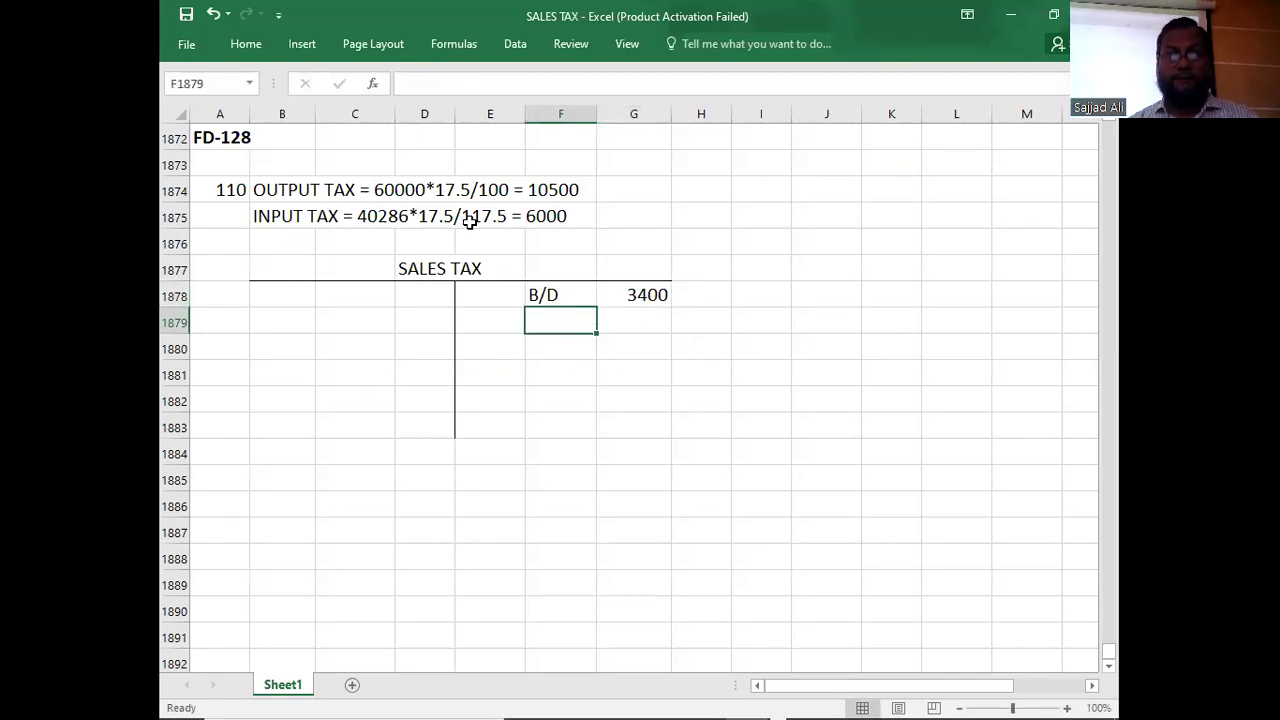
Post the output tax of 10500 to the credit side of the T-account in G1879.
{"action": "left_click", "coordinate": [546, 189]}
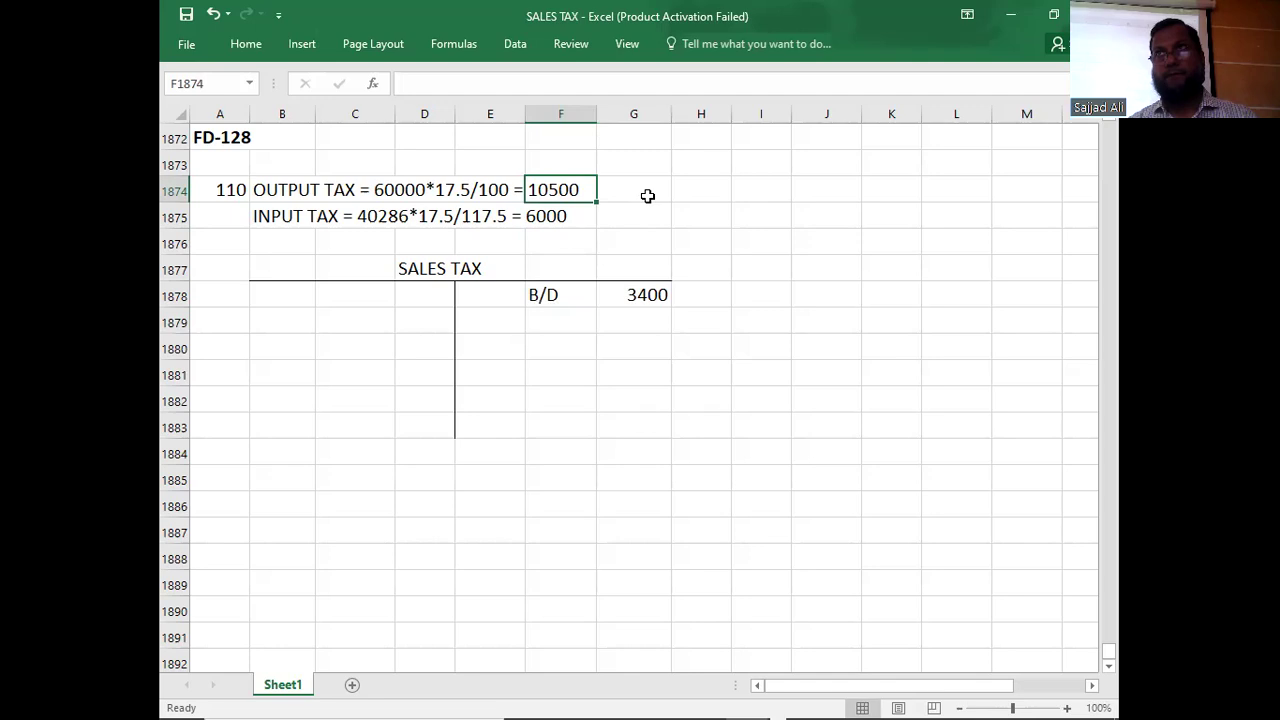
{"action": "left_click", "coordinate": [640, 330]}
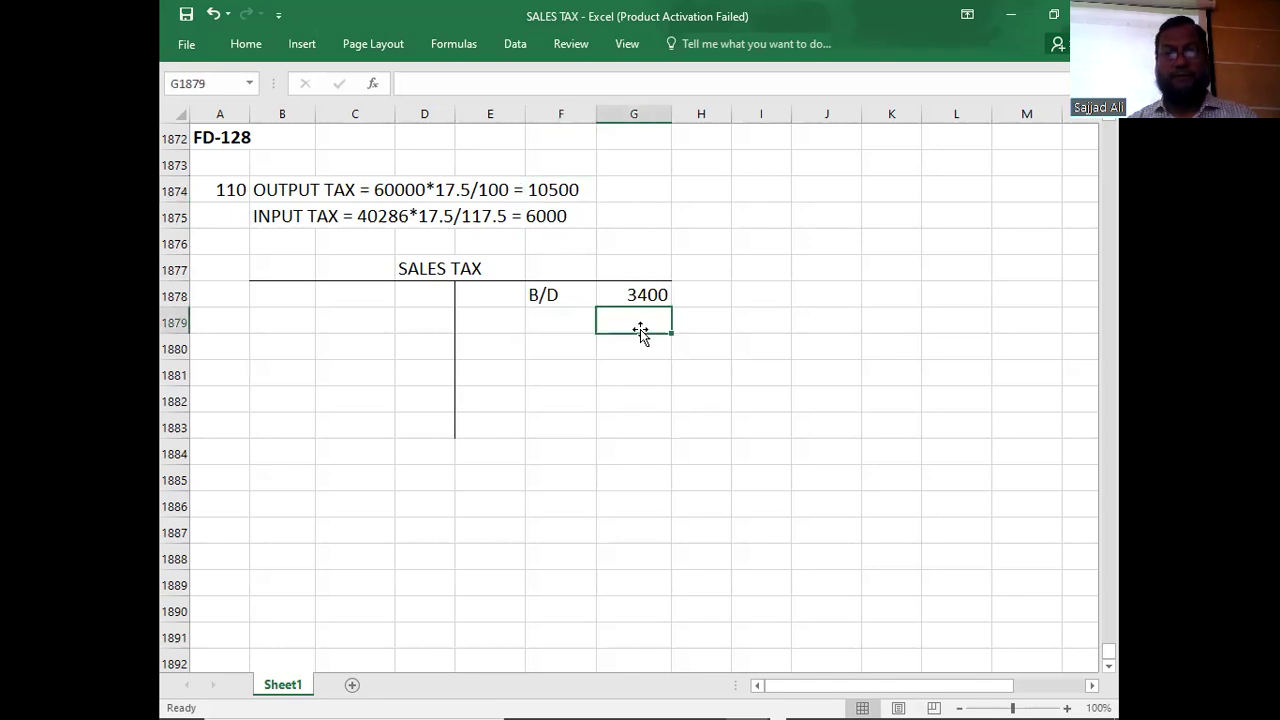
{"action": "type", "text": "10500"}
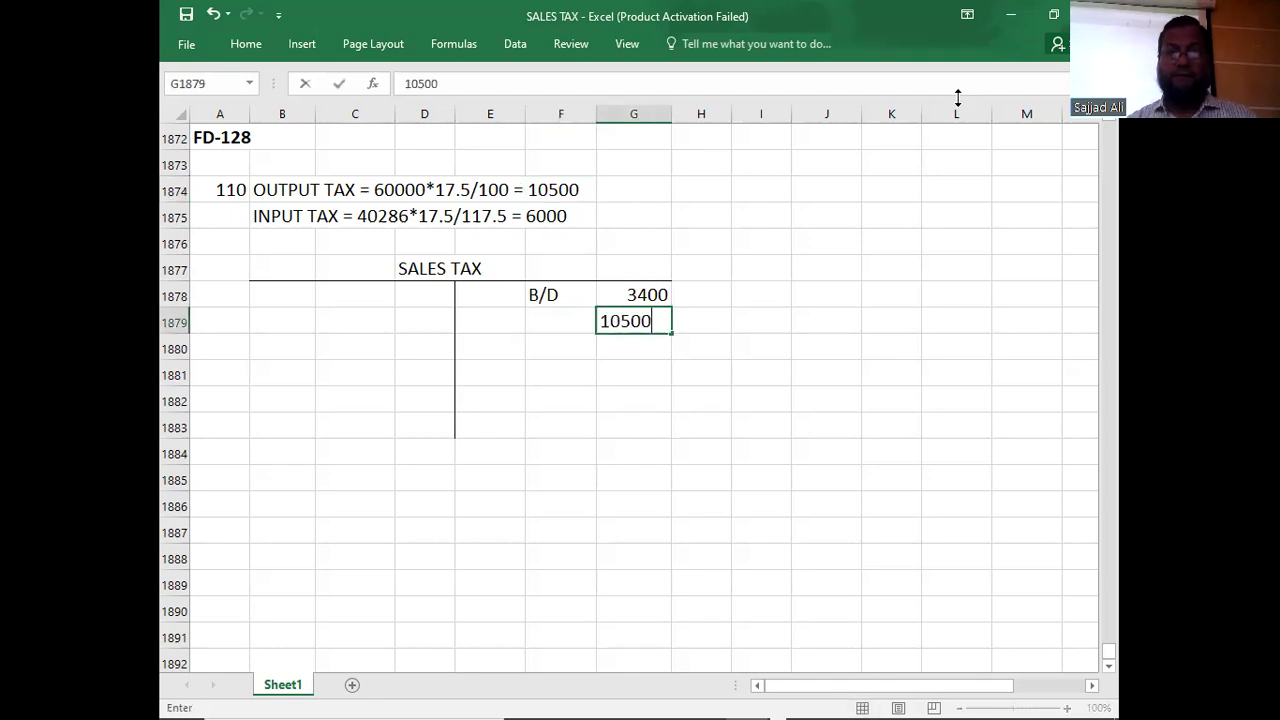
{"action": "key", "text": "Return"}
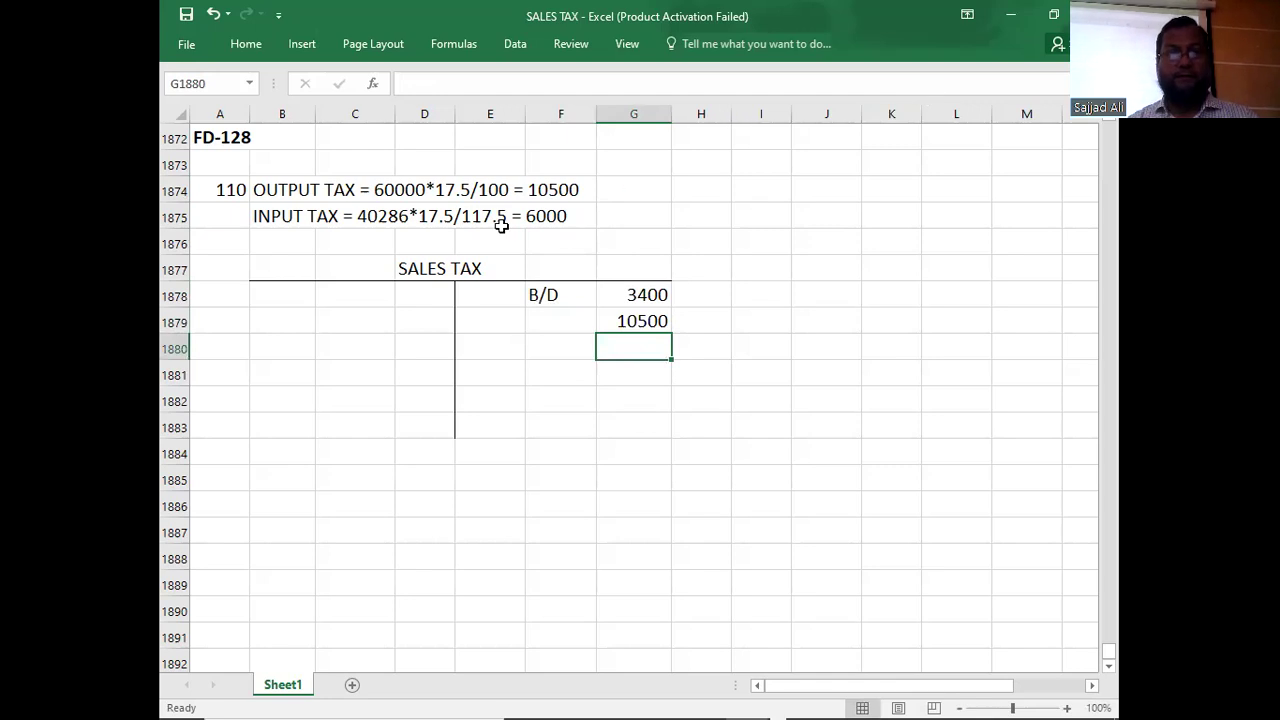
Post the input tax of 6000 to the debit side of the T-account in D1878.
{"action": "left_click", "coordinate": [547, 217]}
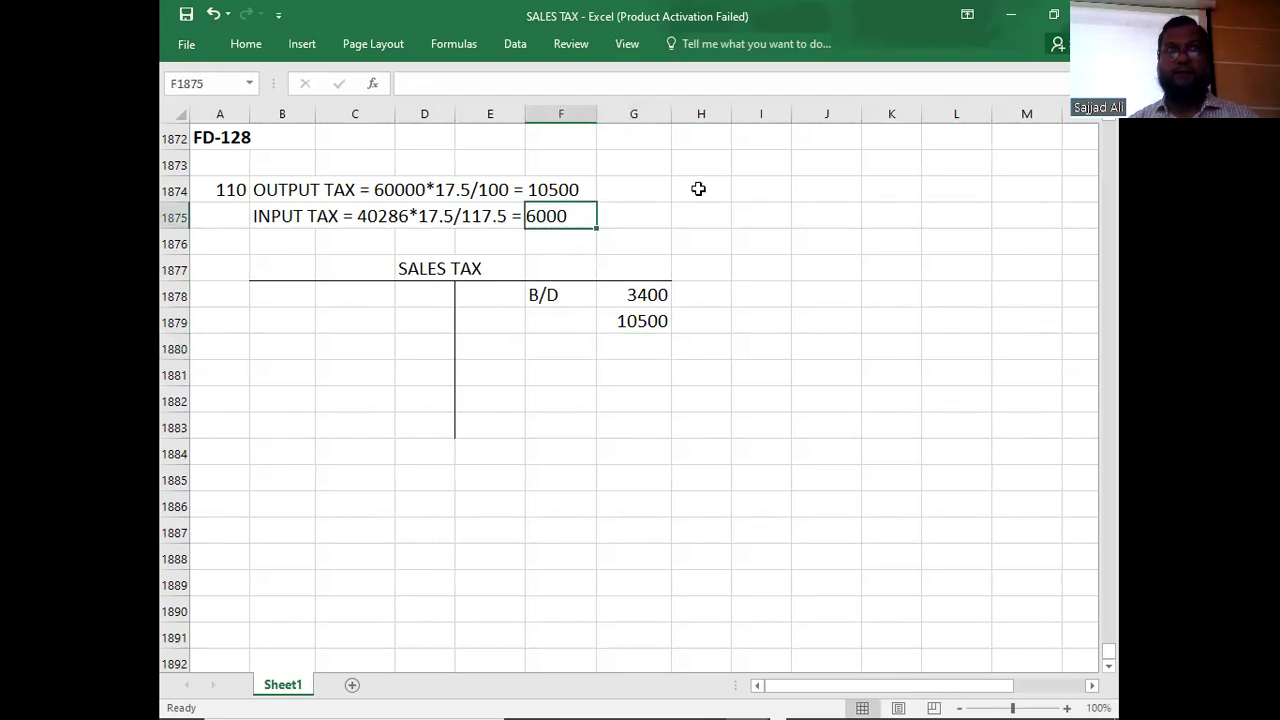
{"action": "left_click", "coordinate": [405, 303]}
{"action": "type", "text": "6000"}
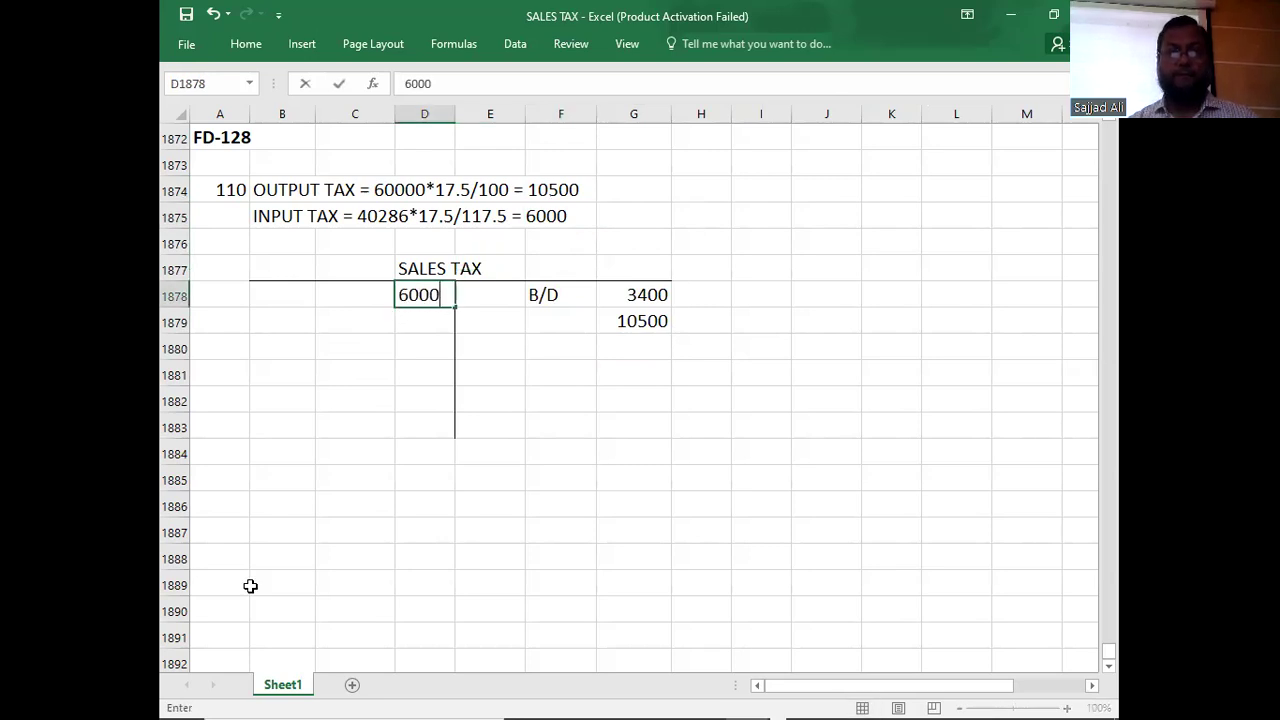
{"action": "key", "text": "Return"}
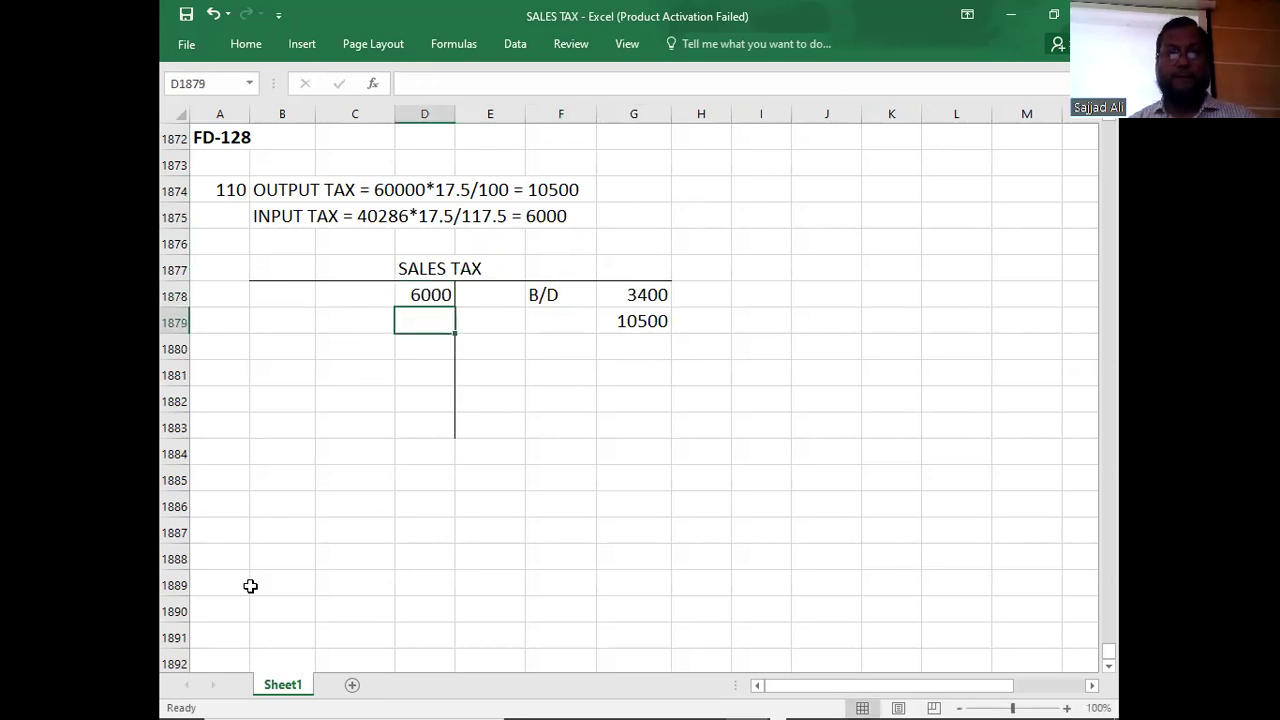
Post the 2600 paid to the taxation authorities in question 110 to the debit side of the T-account in D1879.
{"action": "key", "text": "alt+Tab"}
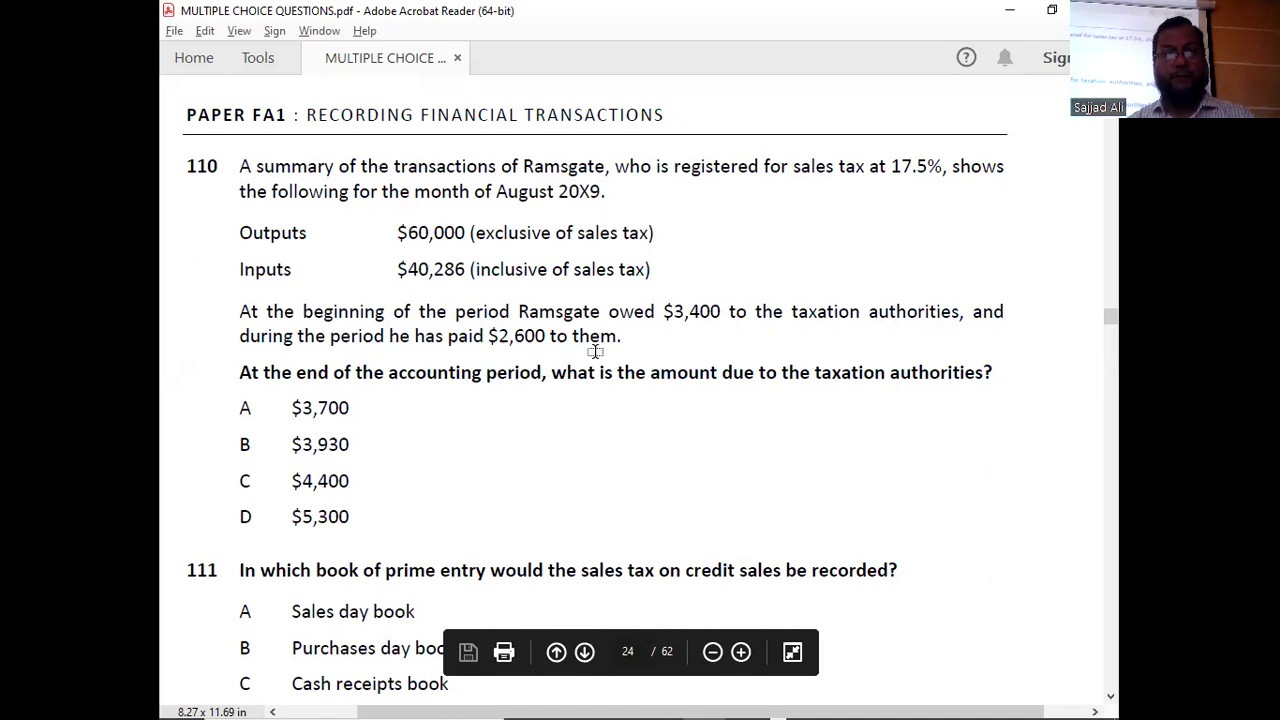
{"action": "key", "text": "alt+Tab"}
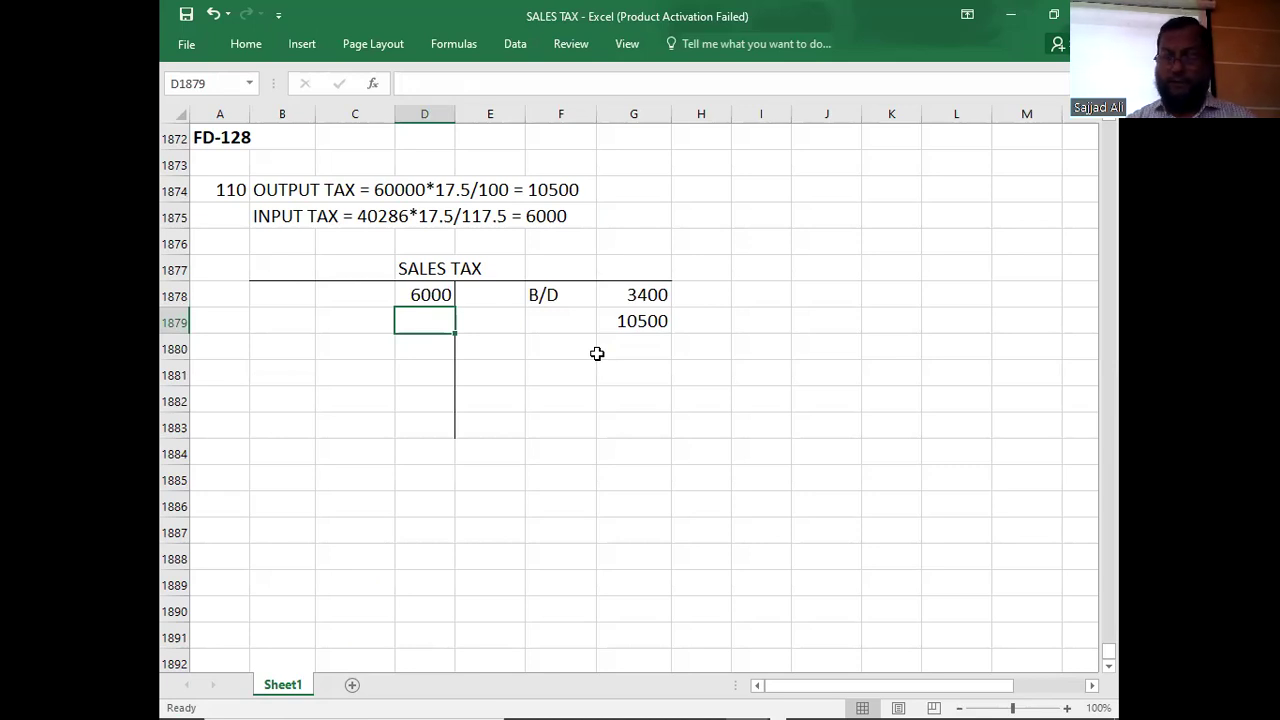
{"action": "type", "text": "2600"}
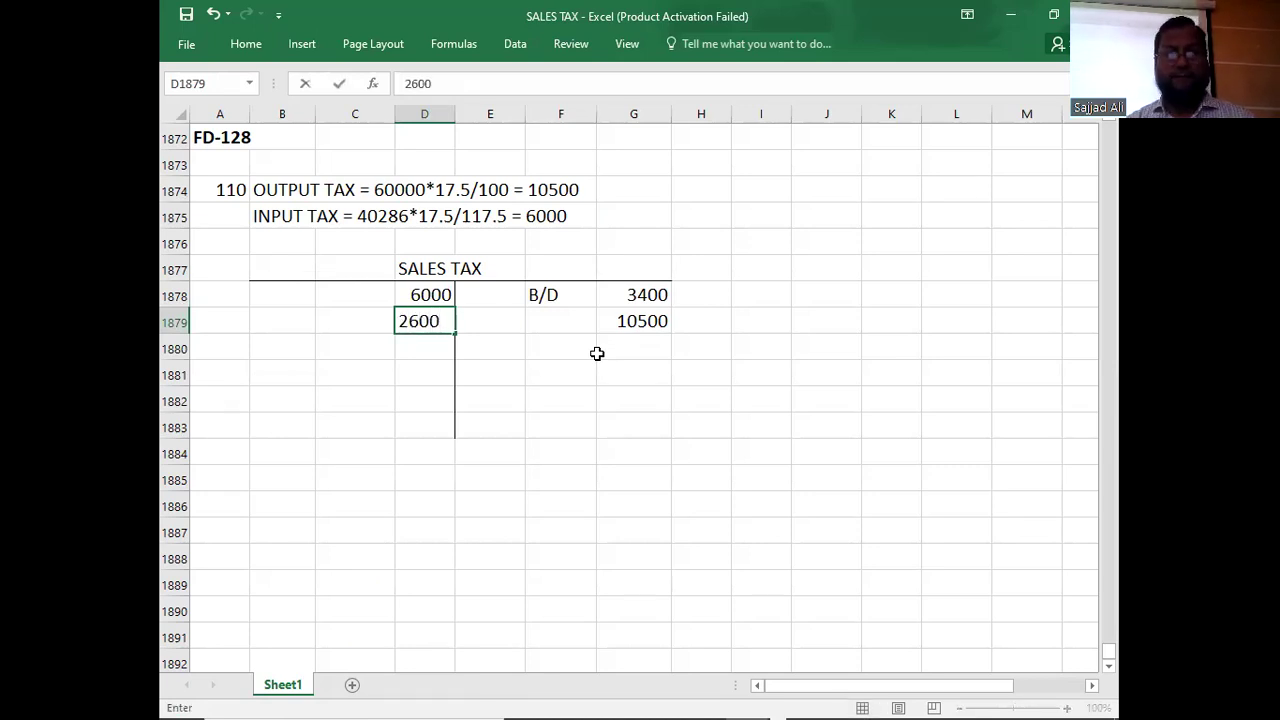
{"action": "key", "text": "alt+Tab"}
{"action": "key", "text": "alt+Tab"}
{"action": "key", "text": "Return"}
Apply a Top and Double Bottom Border to G1881 for the credit-side total of the T-account.
{"action": "key", "text": "Down"}
{"action": "key", "text": "Right"}
{"action": "key", "text": "Right"}
{"action": "key", "text": "Right"}
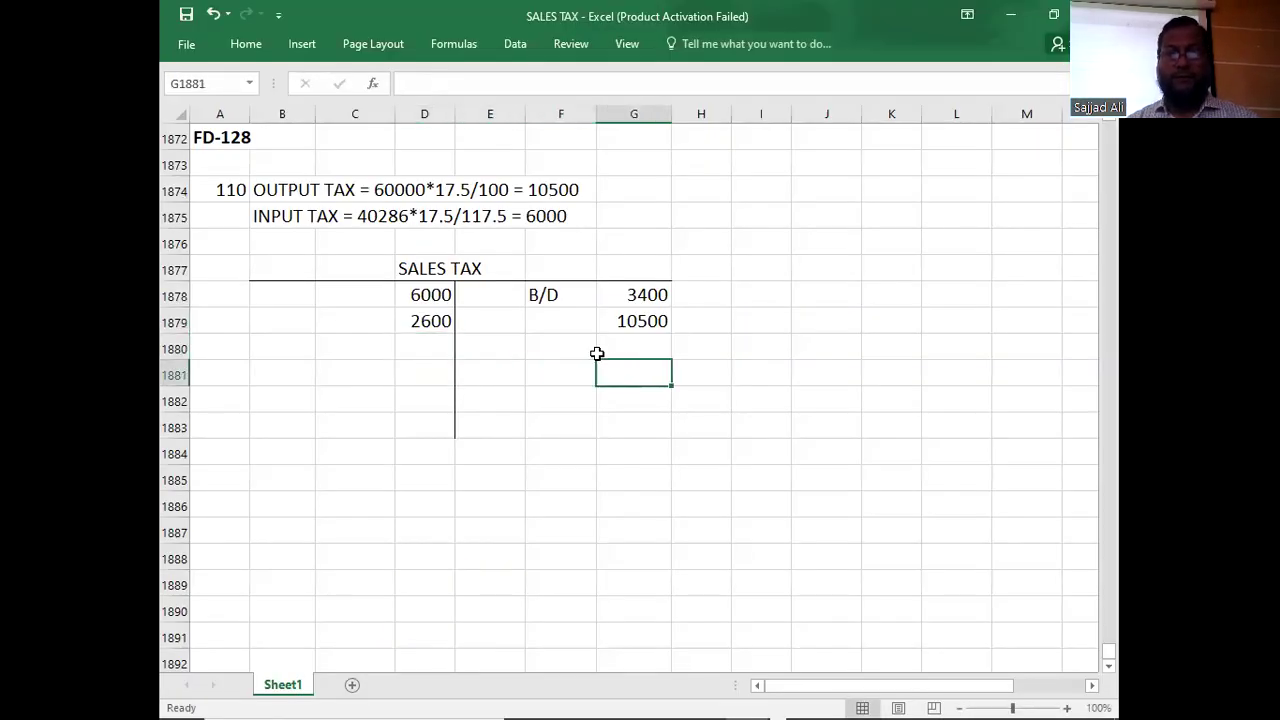
{"action": "left_click", "coordinate": [246, 50]}
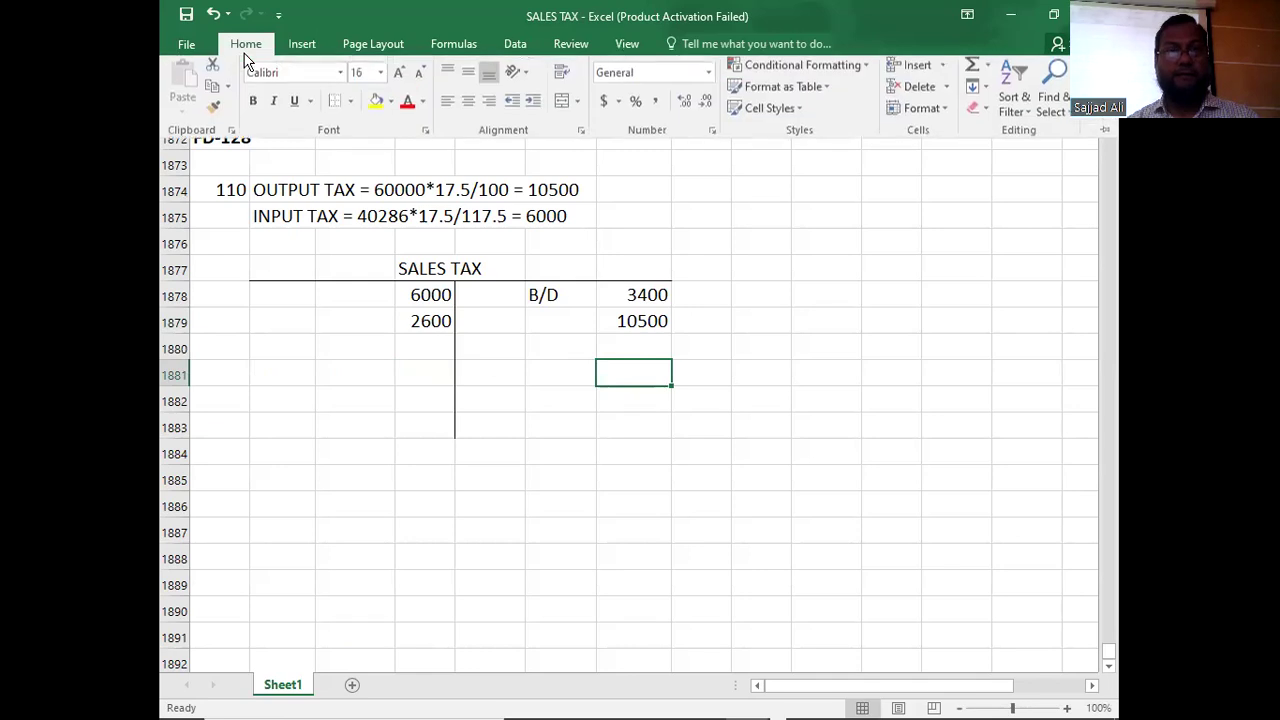
{"action": "left_click", "coordinate": [350, 106]}
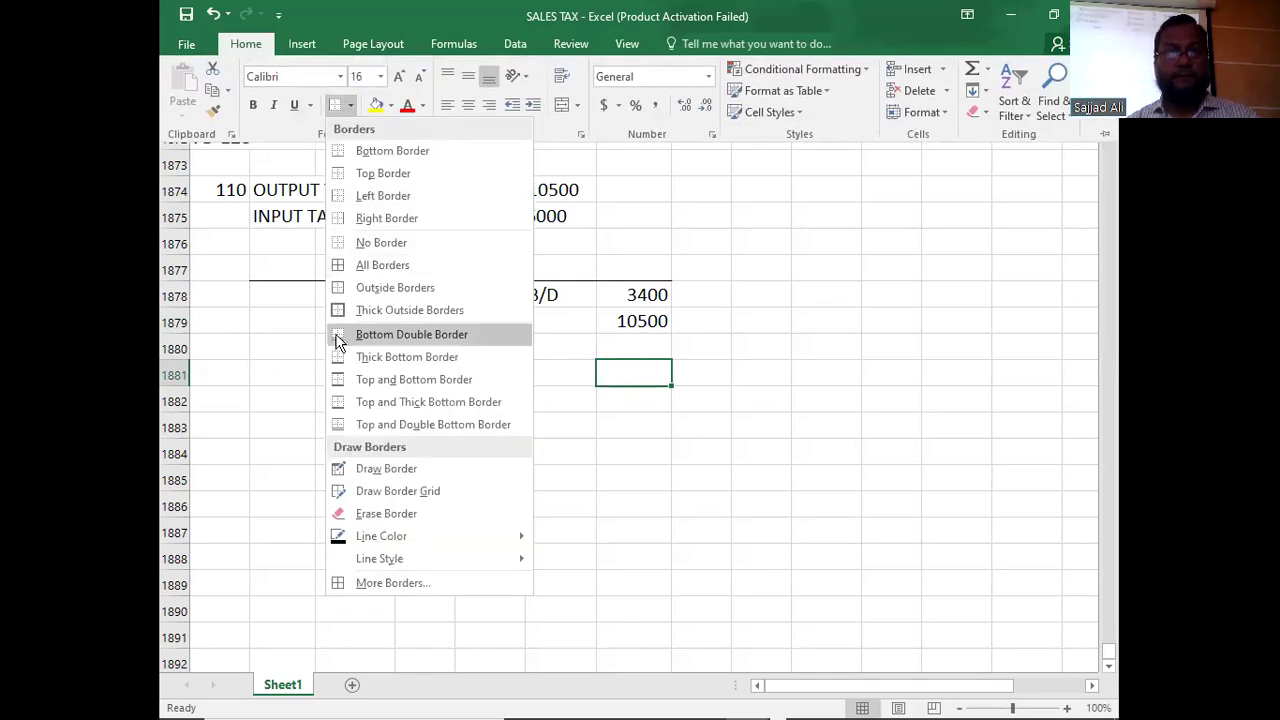
{"action": "left_click", "coordinate": [340, 424]}
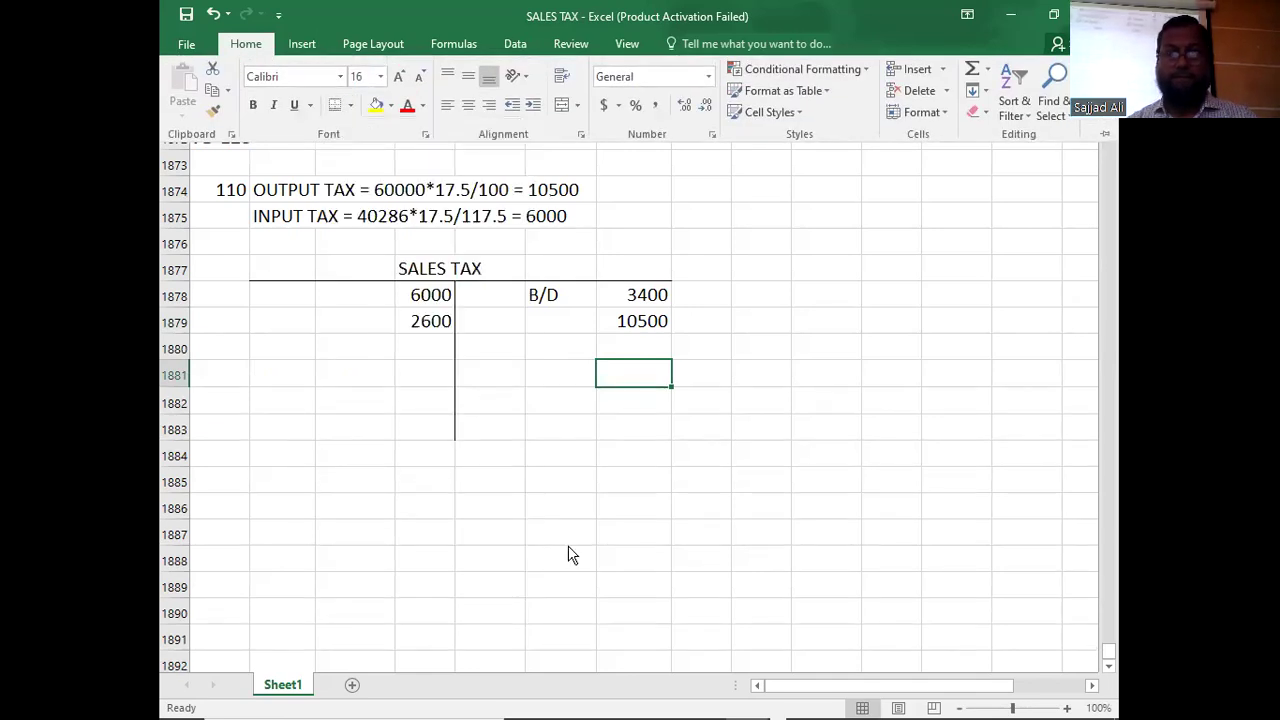
{"action": "left_click", "coordinate": [568, 462]}
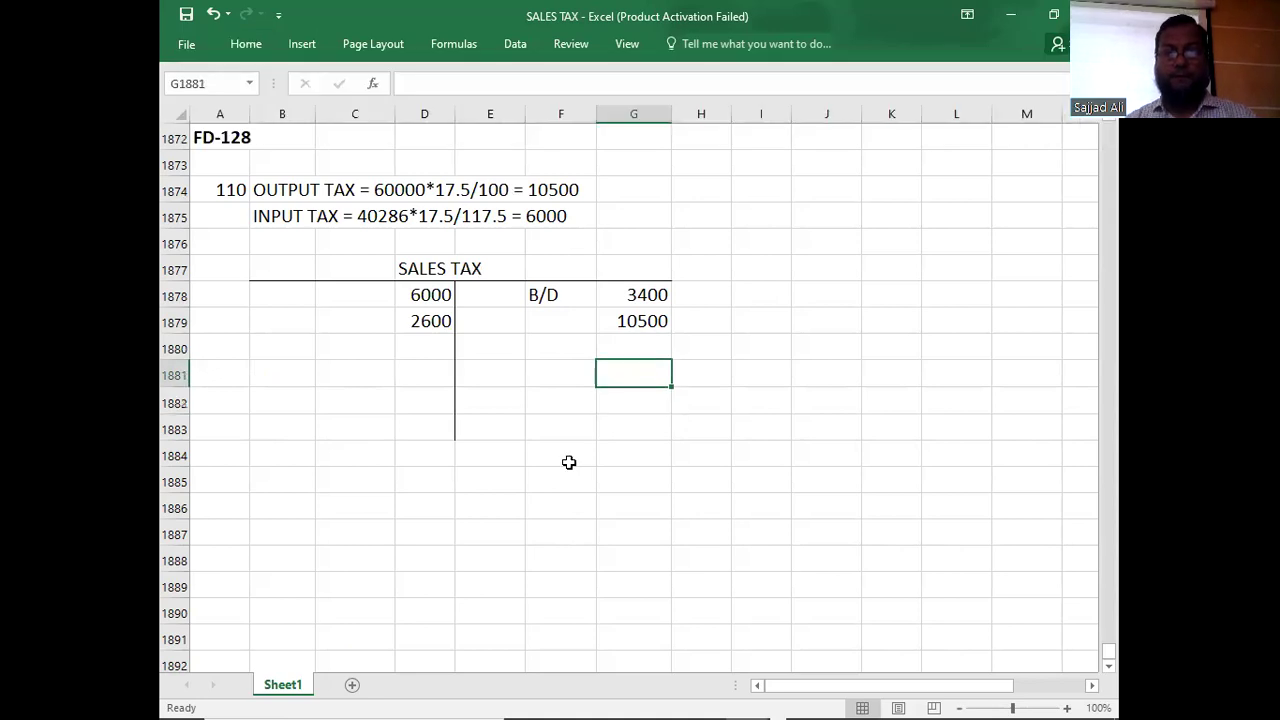
Copy the total-row border formatting from G1881 to the debit-side total cell D1881.
{"action": "key", "text": "ctrl+c"}
{"action": "key", "text": "Left"}
{"action": "key", "text": "Left"}
{"action": "key", "text": "Left"}
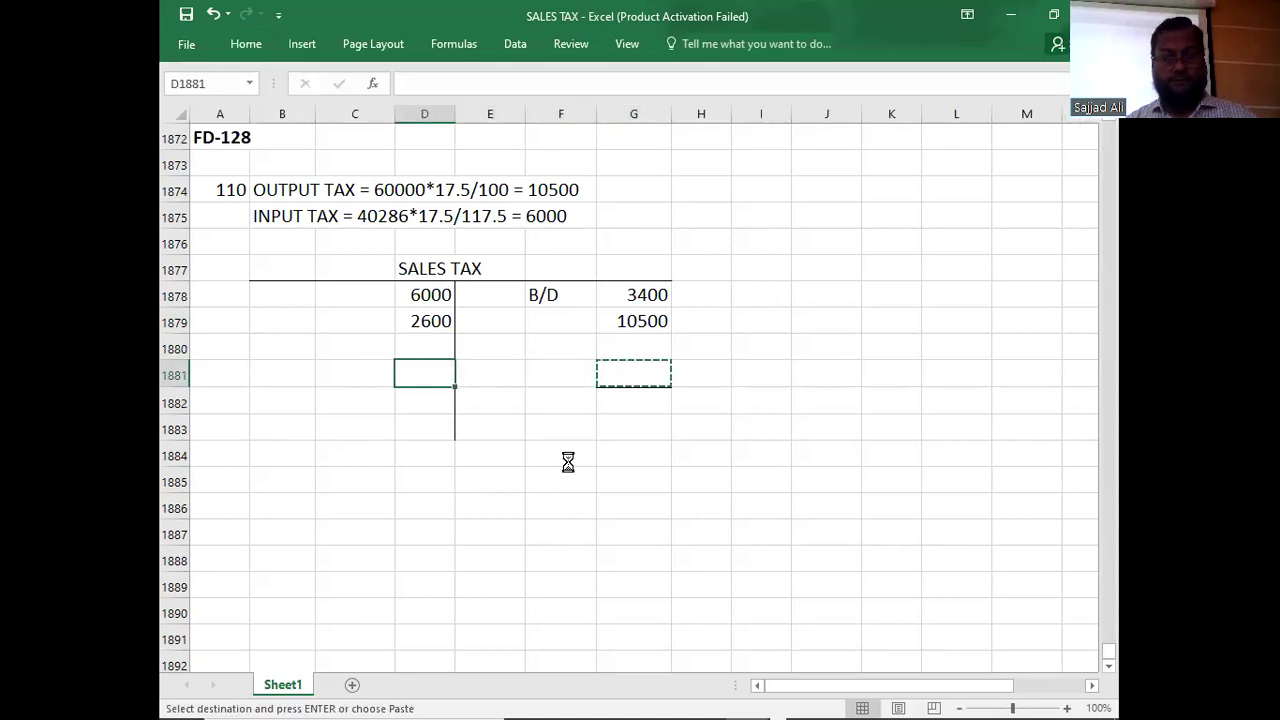
{"action": "key", "text": "ctrl+v"}
Enter the total 13900 on both sides of the T-account, in G1881 and D1881.
{"action": "key", "text": "Right"}
{"action": "key", "text": "Right"}
{"action": "key", "text": "Right"}
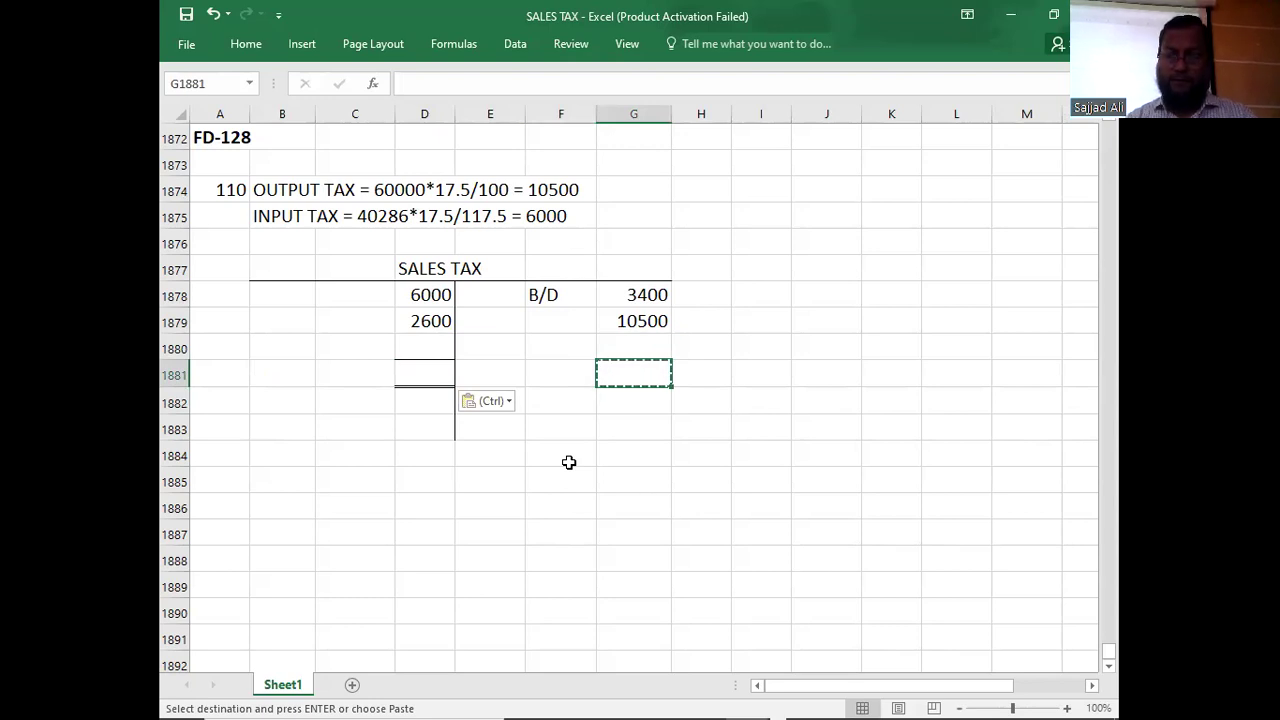
{"action": "type", "text": "13900"}
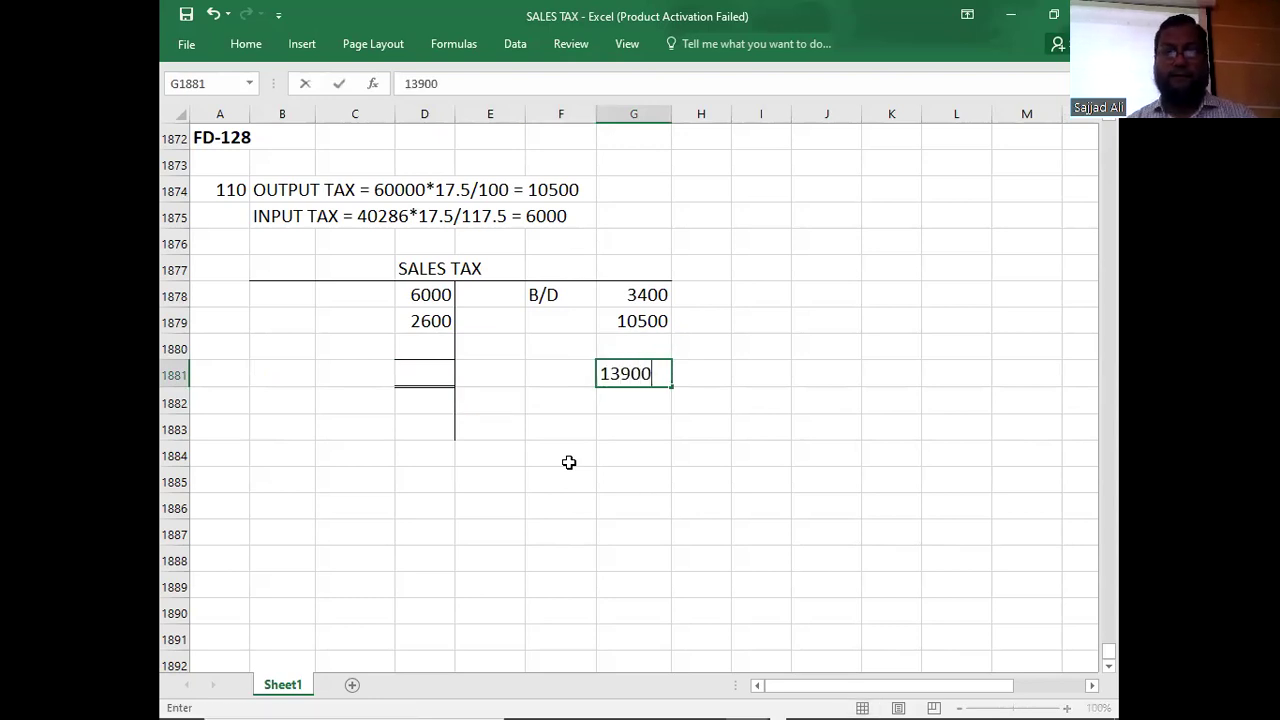
{"action": "key", "text": "Left"}
{"action": "key", "text": "Left"}
{"action": "key", "text": "Left"}
{"action": "type", "text": "13900"}
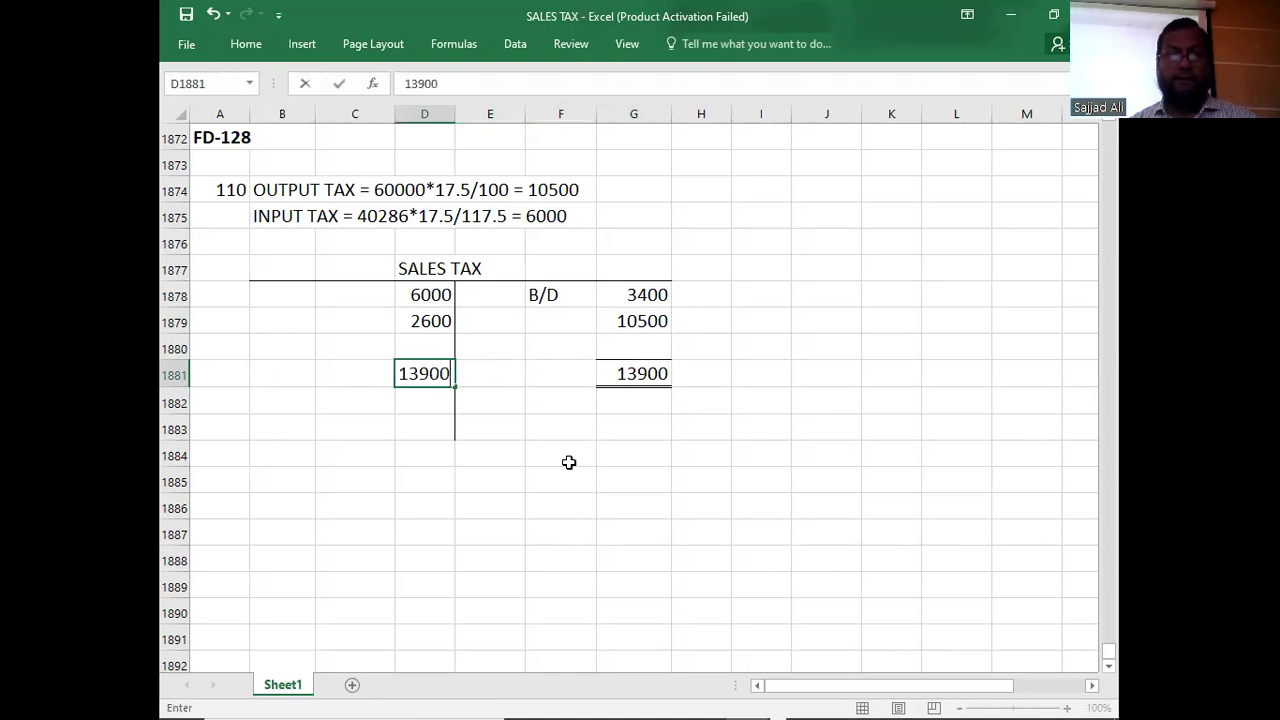
Record the closing balance on the debit side, with "C/D" in C1880 and 5300 in D1880.
{"action": "key", "text": "Up"}
{"action": "key", "text": "Left"}
{"action": "type", "text": "C/D"}
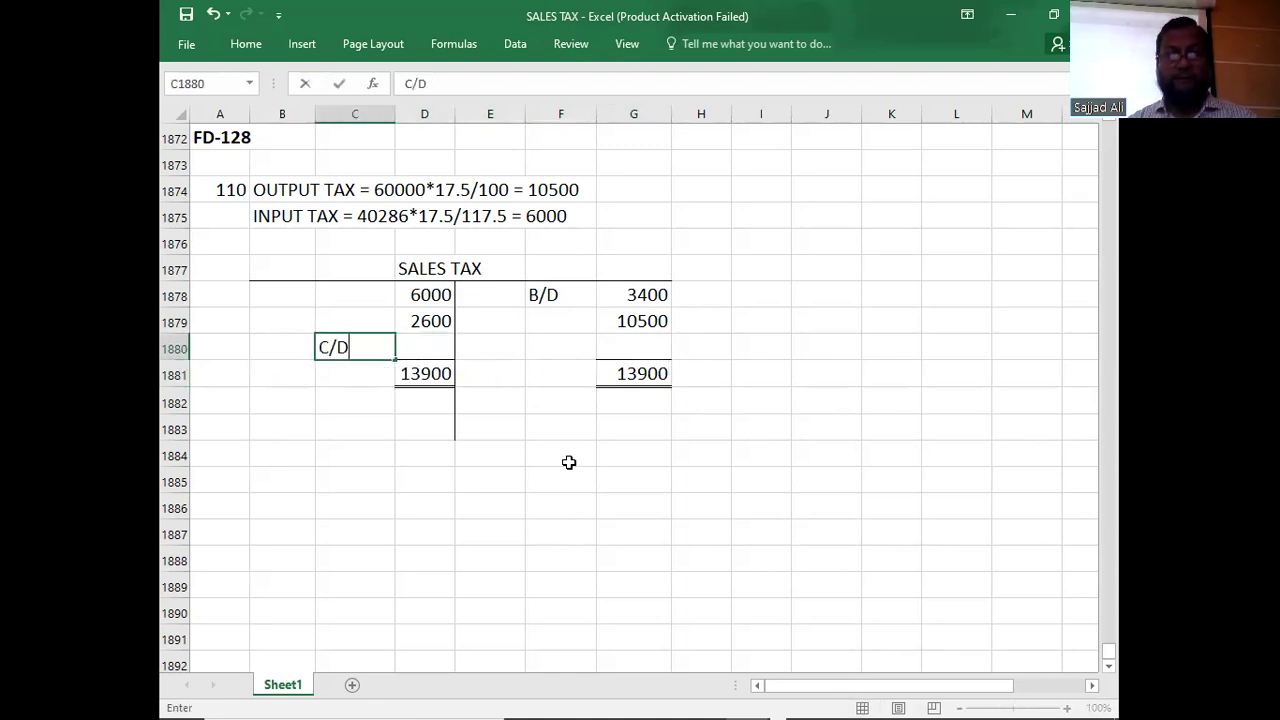
{"action": "key", "text": "Right"}
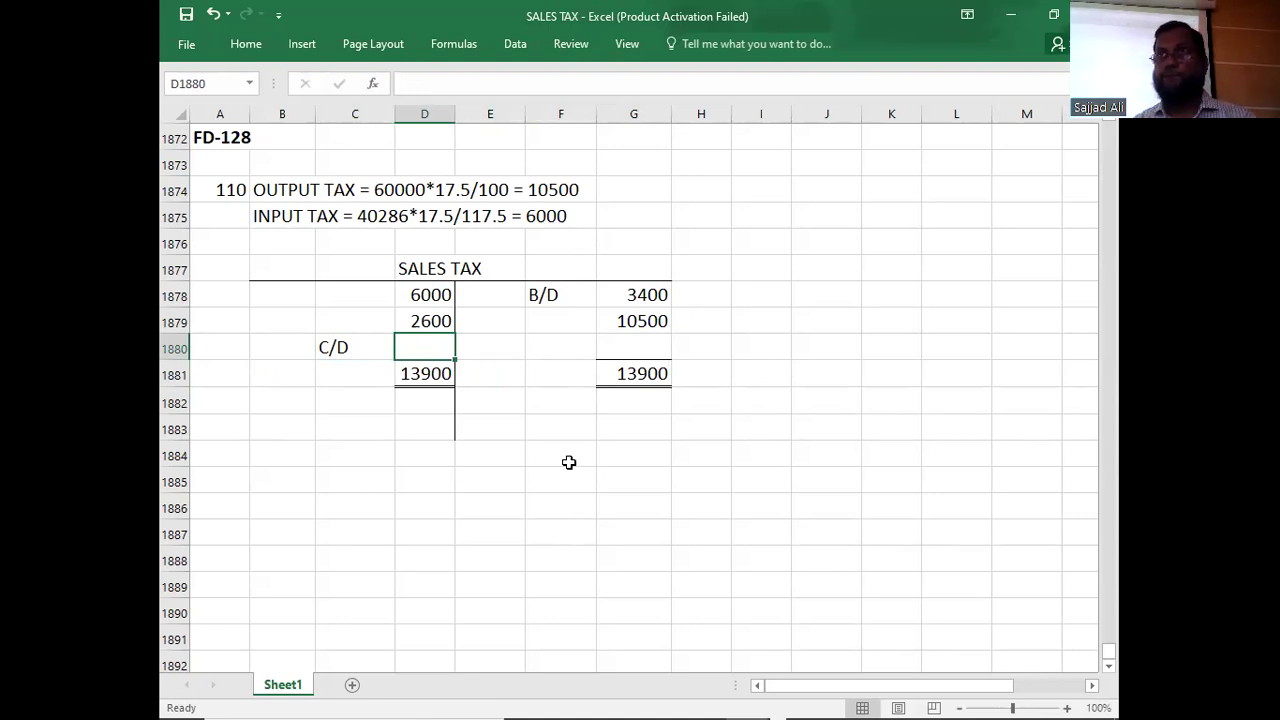
{"action": "type", "text": "86"}
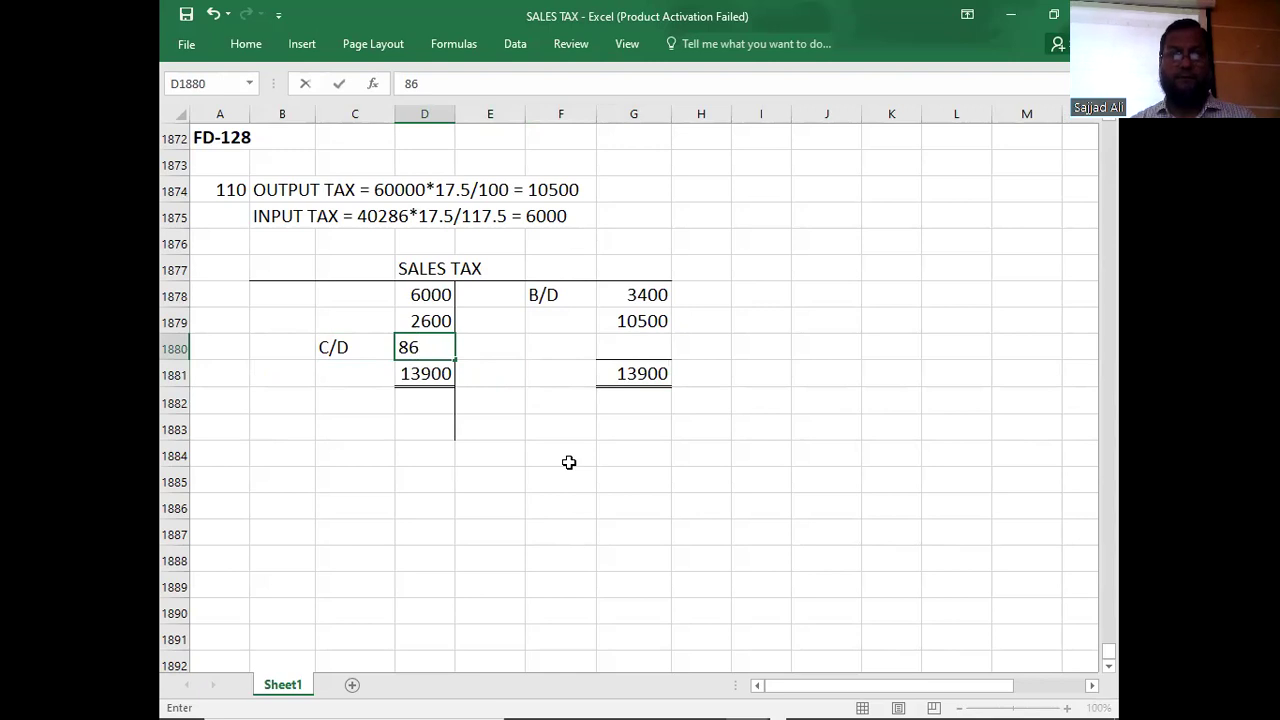
{"action": "key", "text": "BackSpace"}
{"action": "key", "text": "BackSpace"}
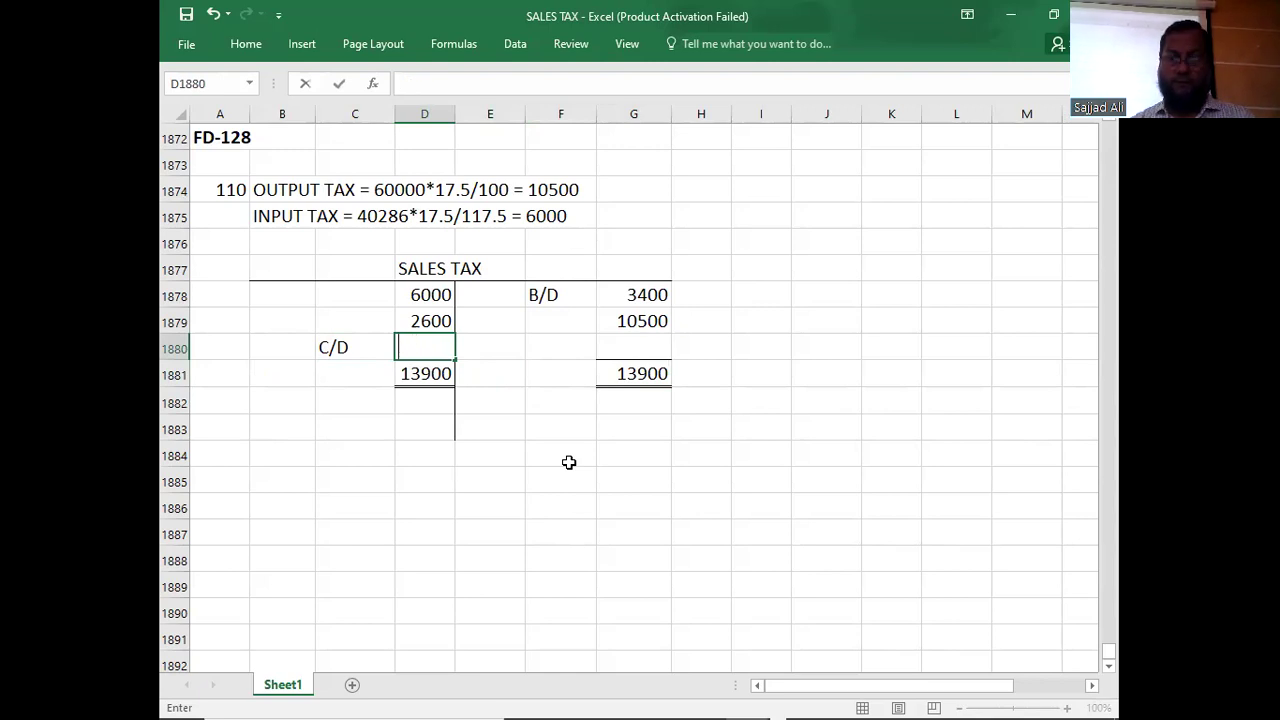
{"action": "type", "text": "5300"}
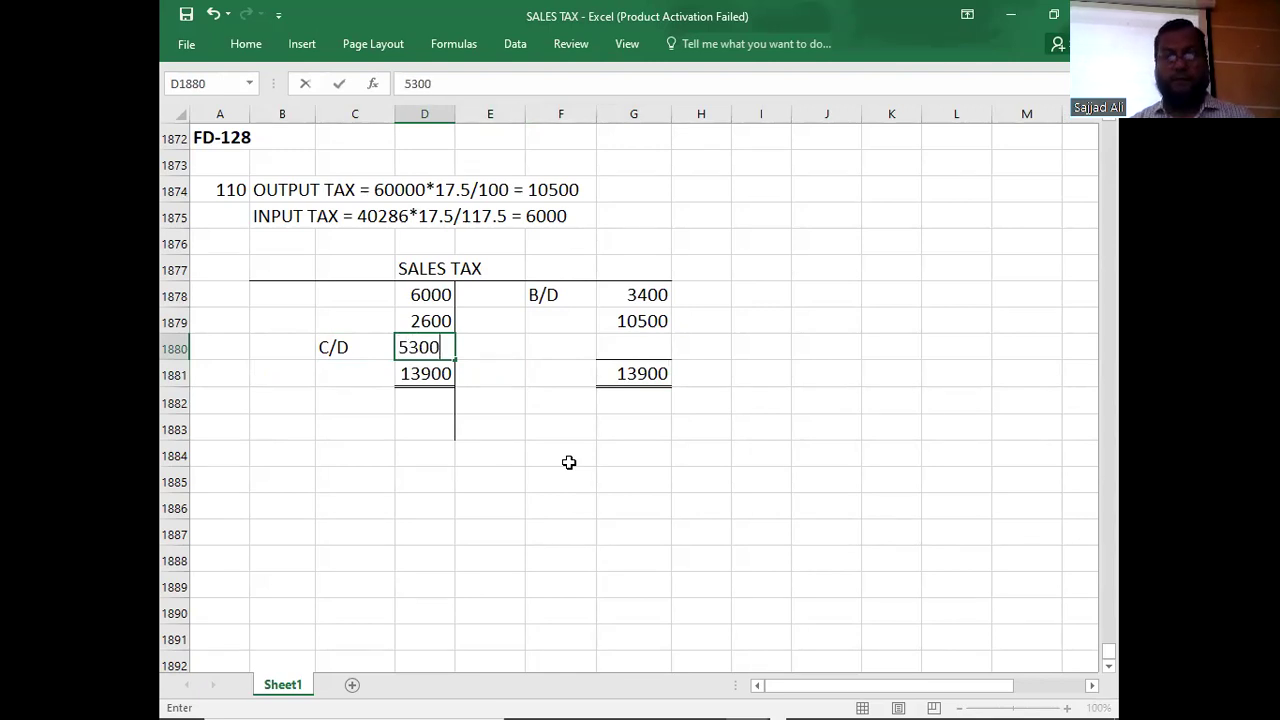
{"action": "key", "text": "Return"}
Bring the balance down on the credit side below the totals, with "B/D" in F1882 and 5300 in G1882.
{"action": "key", "text": "Left"}
{"action": "left_click", "coordinate": [552, 402]}
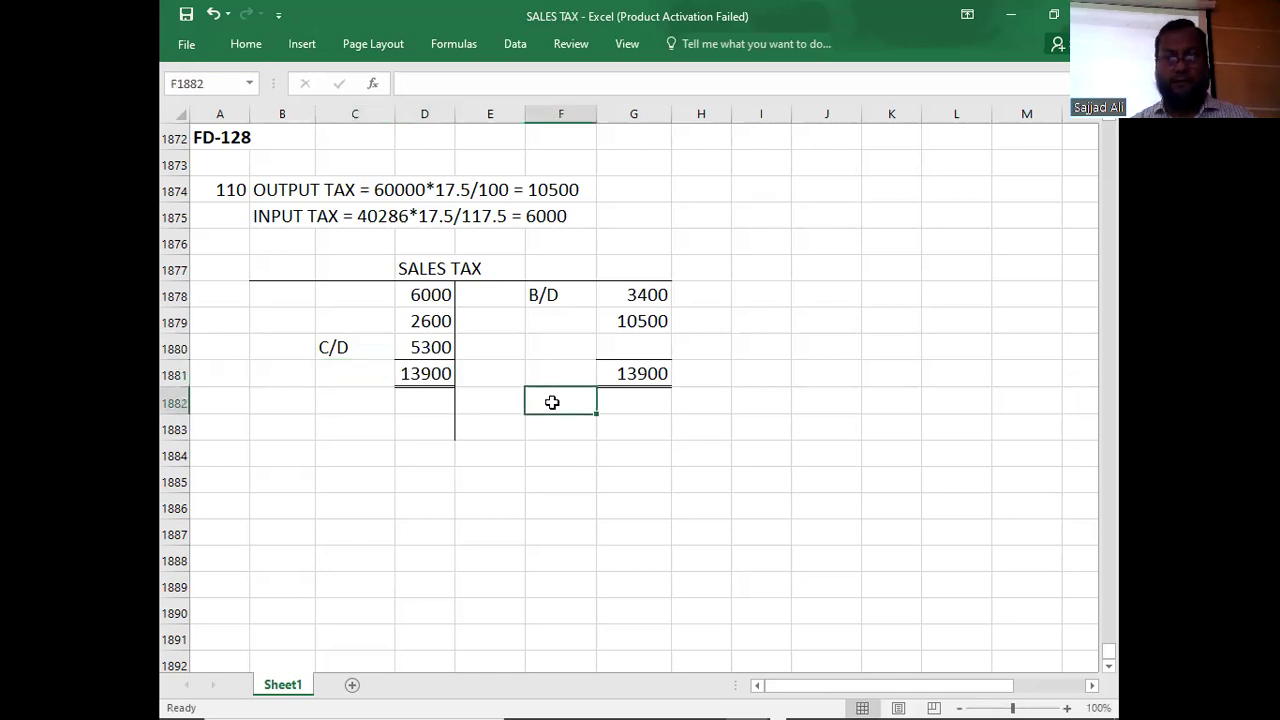
{"action": "type", "text": "B/D"}
{"action": "key", "text": "Tab"}
{"action": "type", "text": "5300"}
{"action": "key", "text": "Return"}
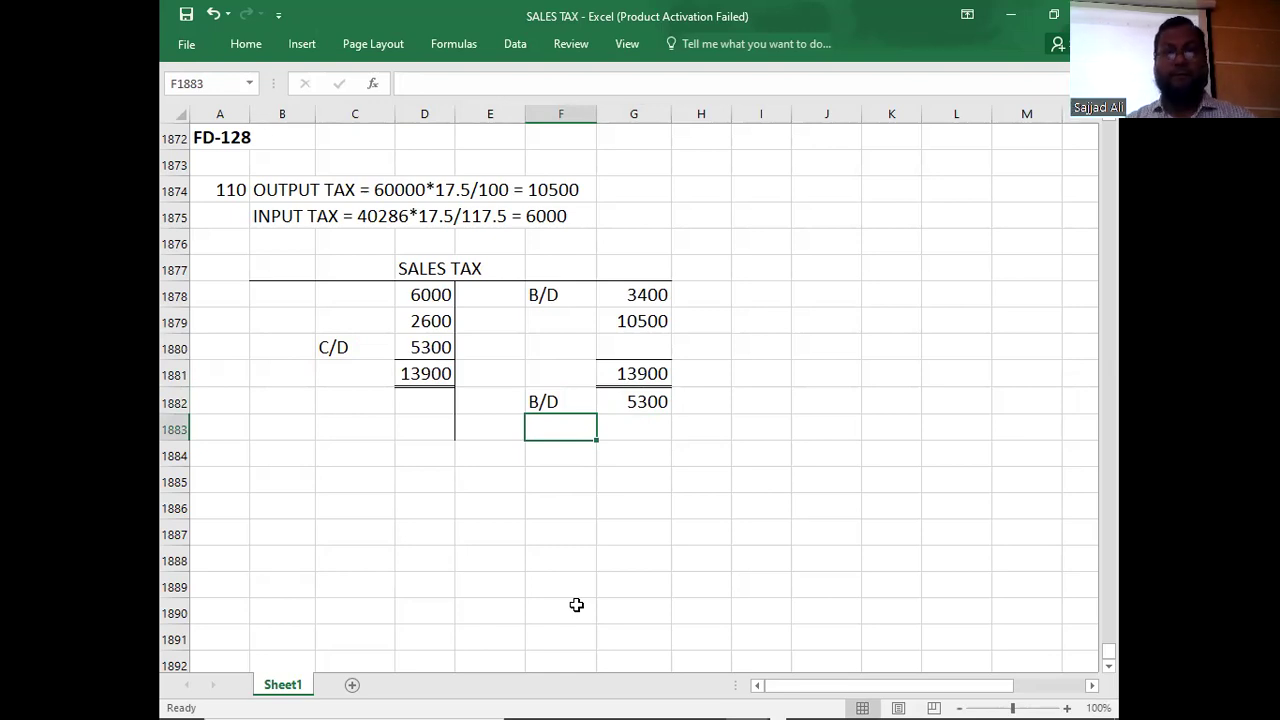
Check the answer options of question 110 in the PDF and record the answer "D" in A1875 of the worksheet.
{"action": "key", "text": "alt+Tab"}
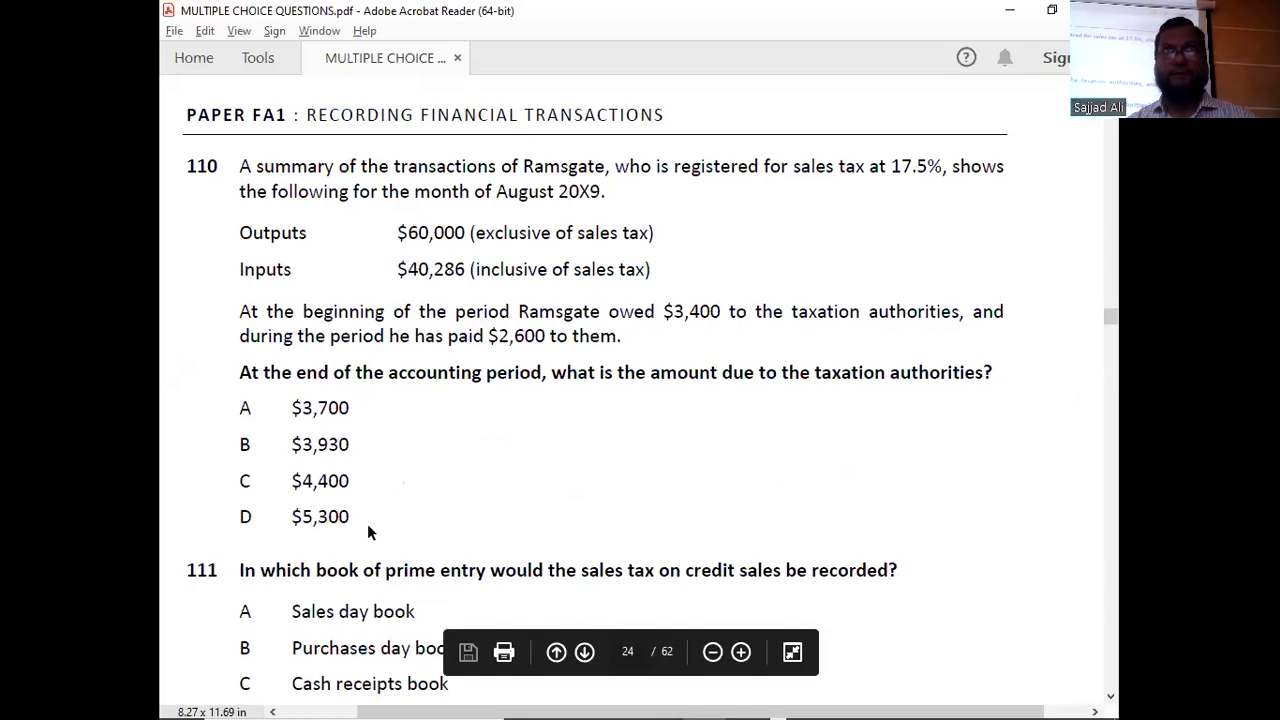
{"action": "key", "text": "alt+Tab"}
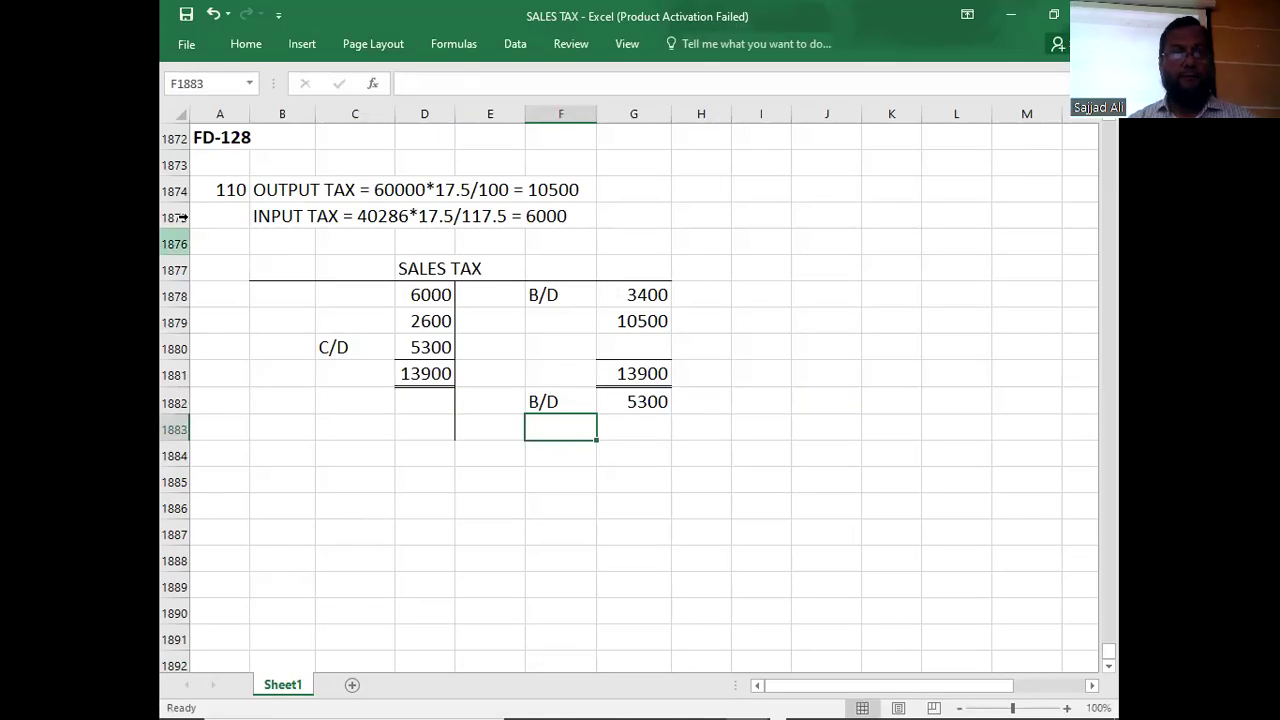
{"action": "left_click", "coordinate": [216, 216]}
{"action": "type", "text": "D"}
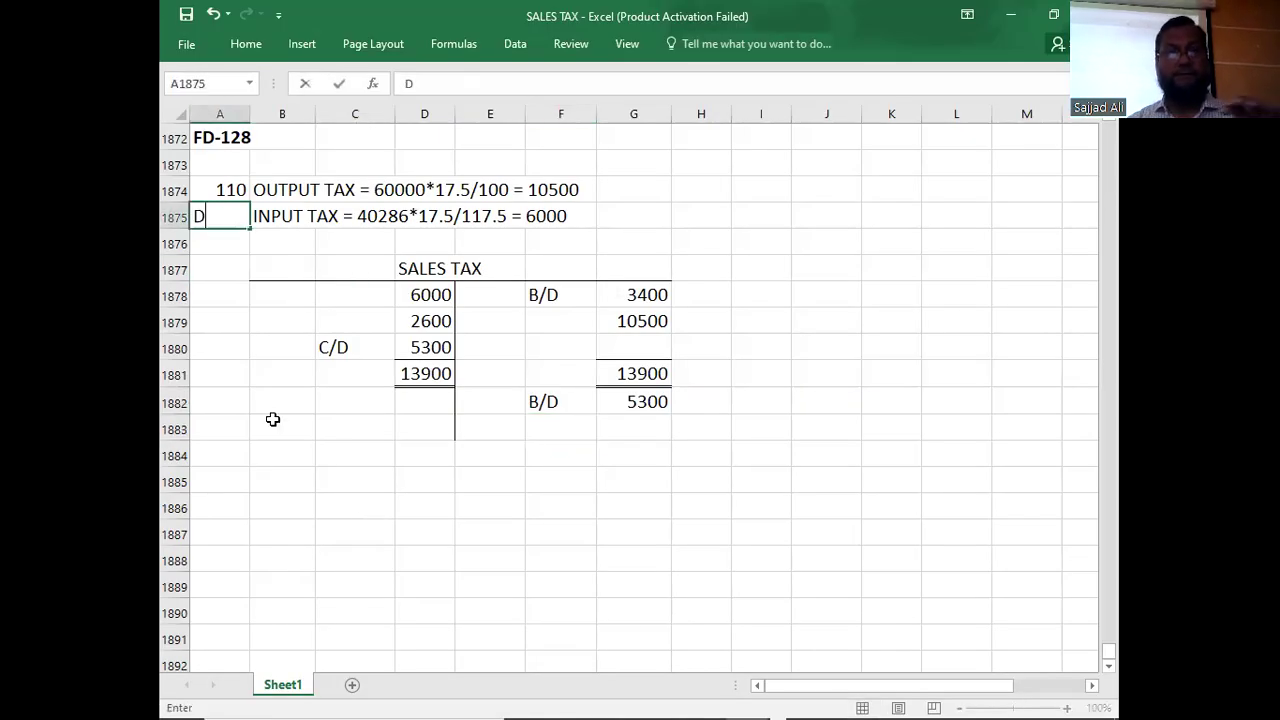
{"action": "left_click", "coordinate": [320, 497]}
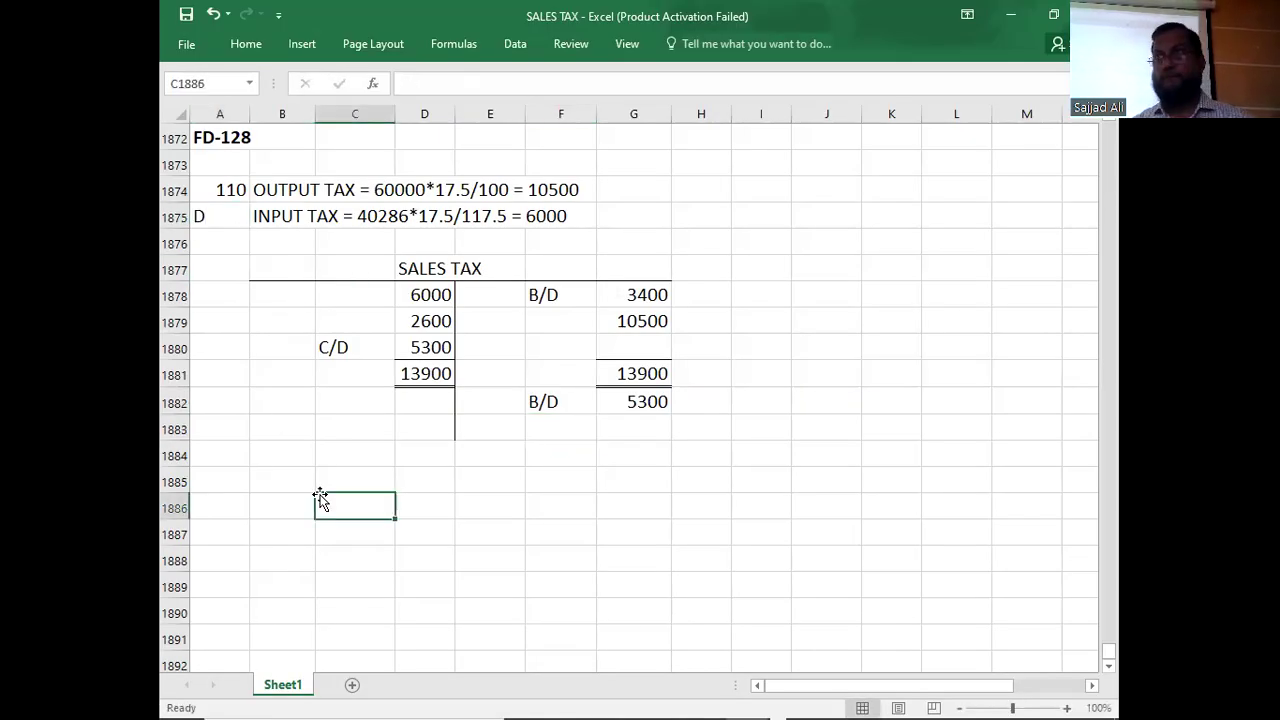
{"action": "left_click", "coordinate": [220, 210]}
{"action": "key", "text": "Return"}
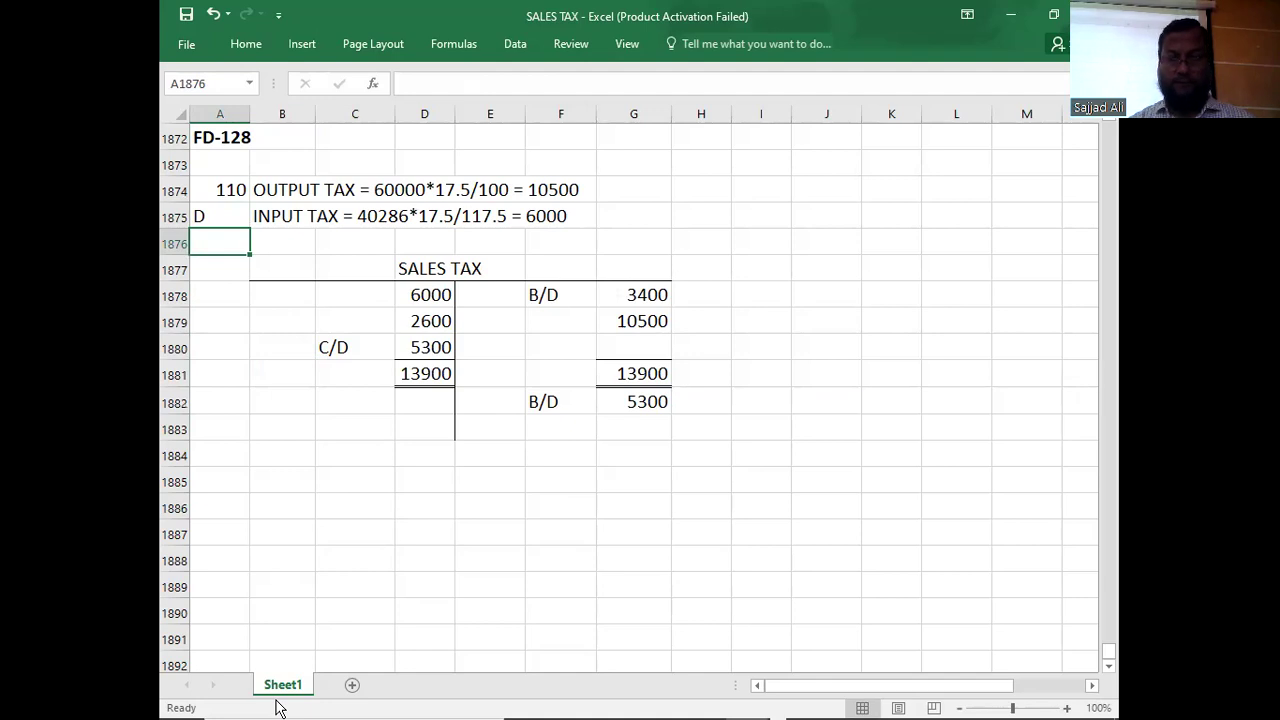
{"action": "key", "text": "ctrl+p"}
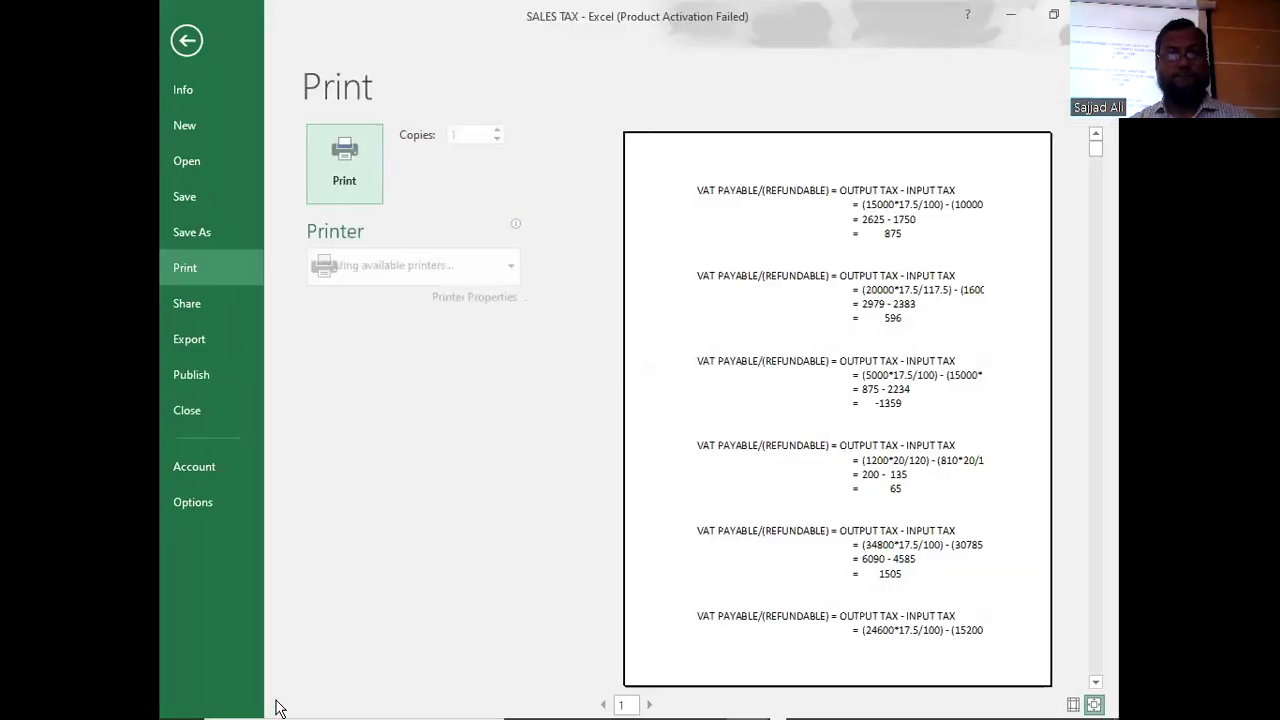
{"action": "key", "text": "Escape"}
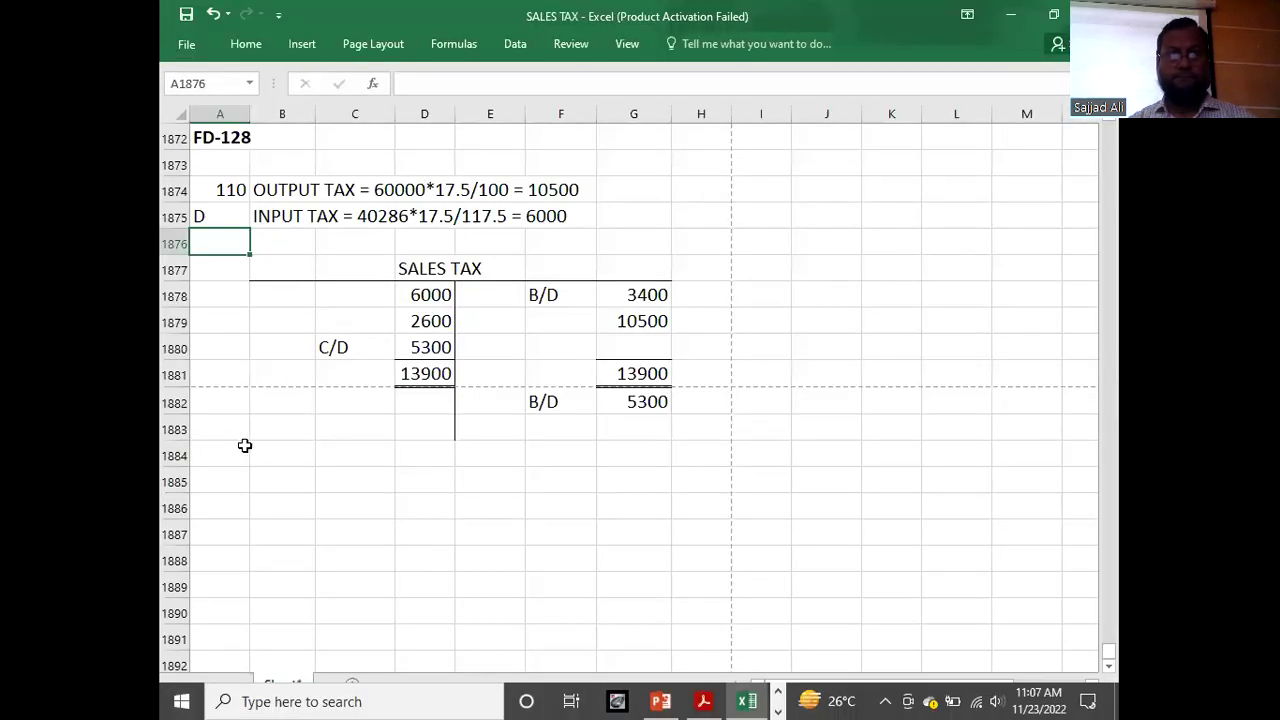
{"action": "left_click", "coordinate": [248, 452]}
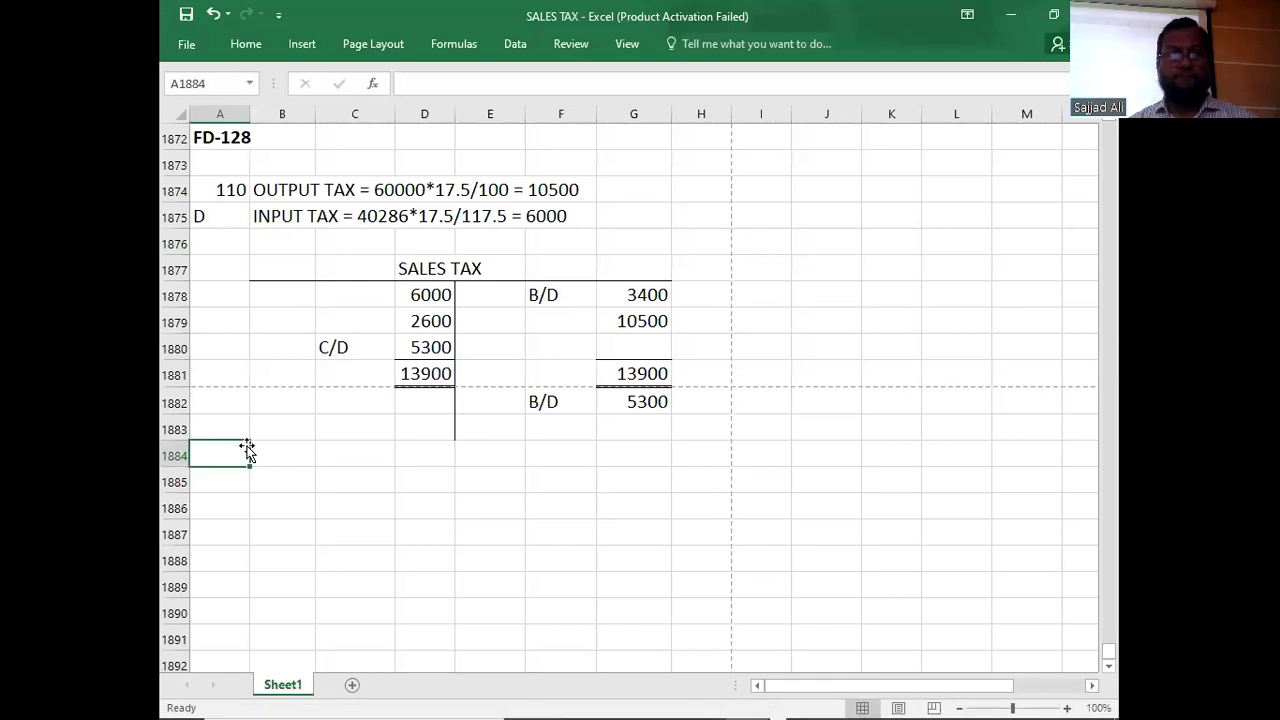
{"action": "left_click", "coordinate": [214, 214]}
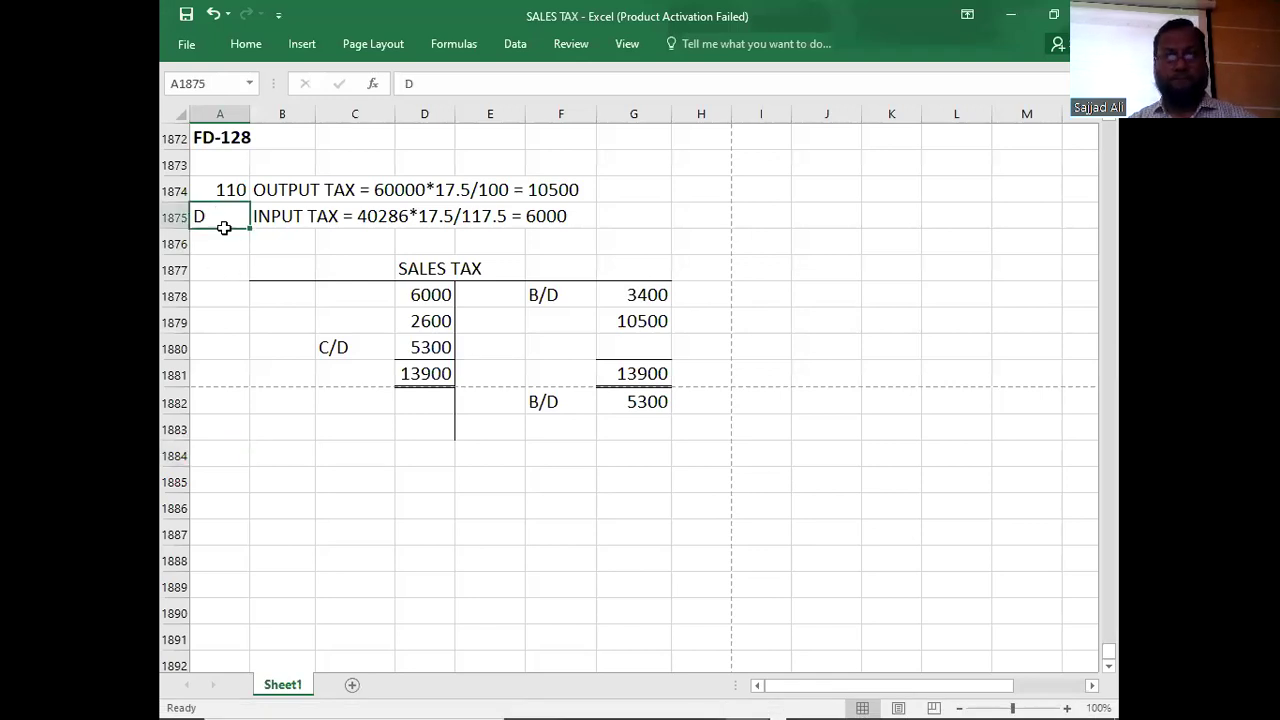
{"action": "key", "text": "alt+p"}
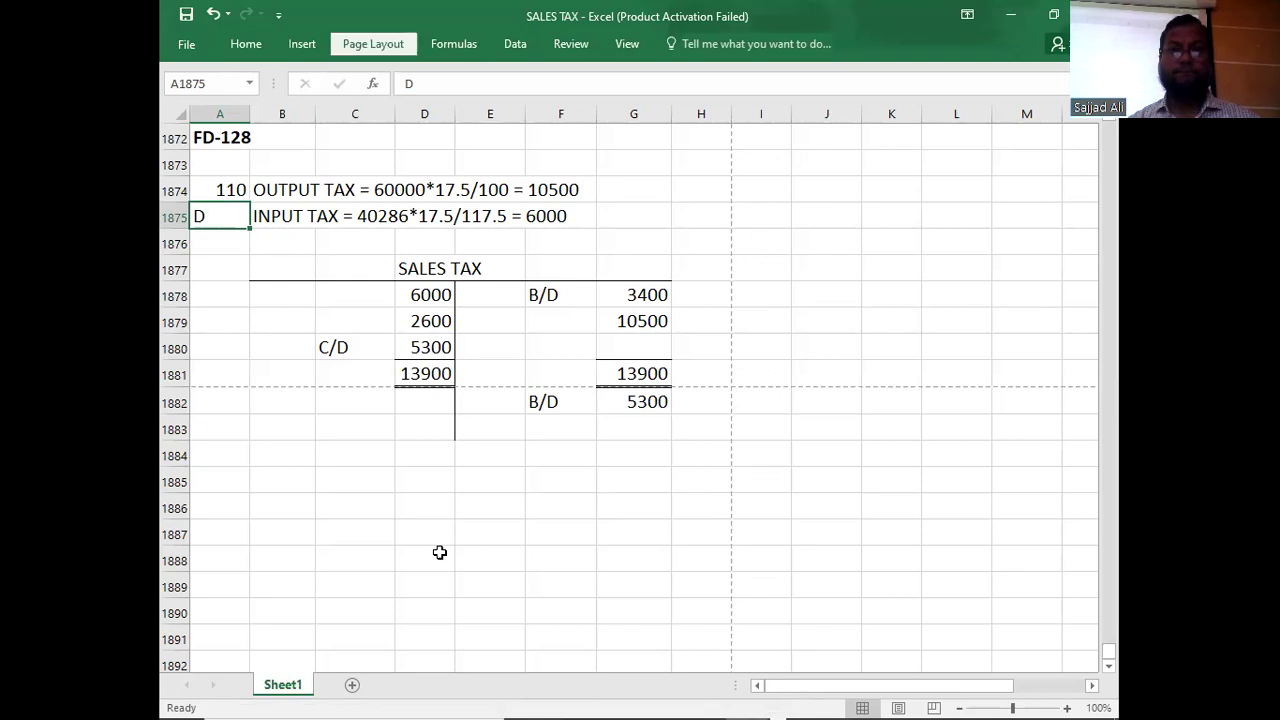
{"action": "key", "text": "Escape"}
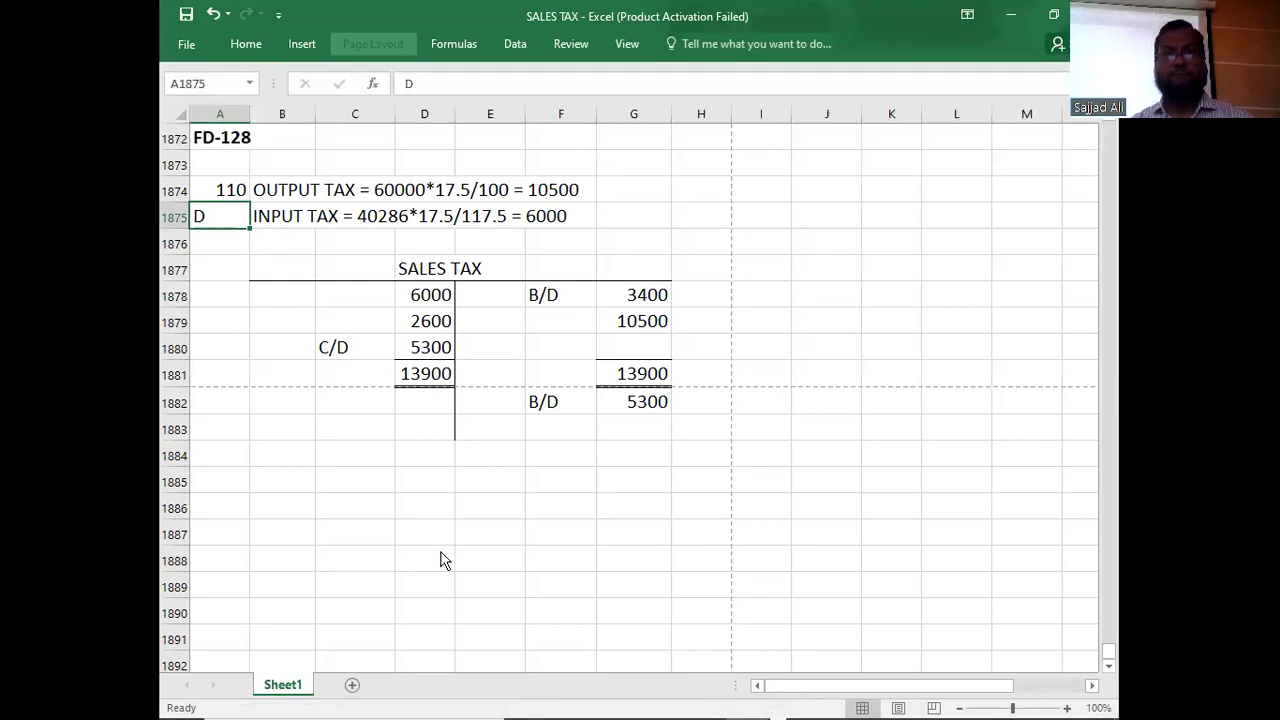
{"action": "key", "text": "alt"}
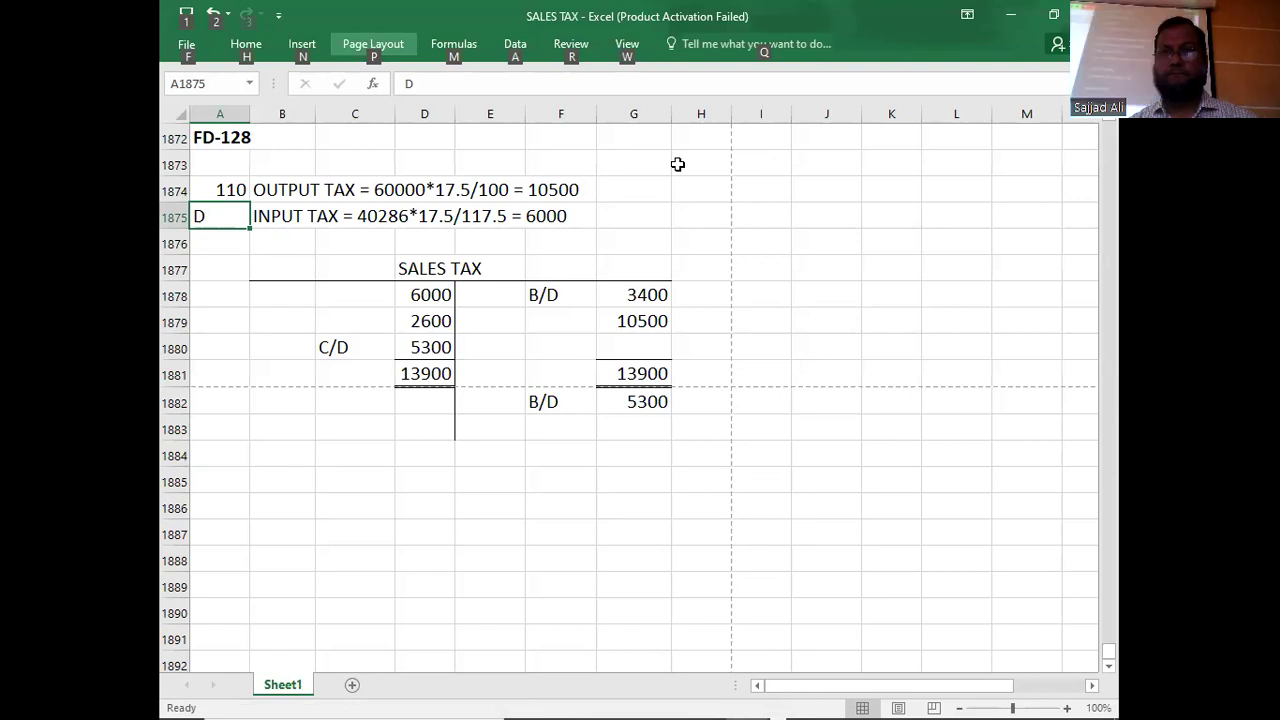
{"action": "key", "text": "alt+Tab"}
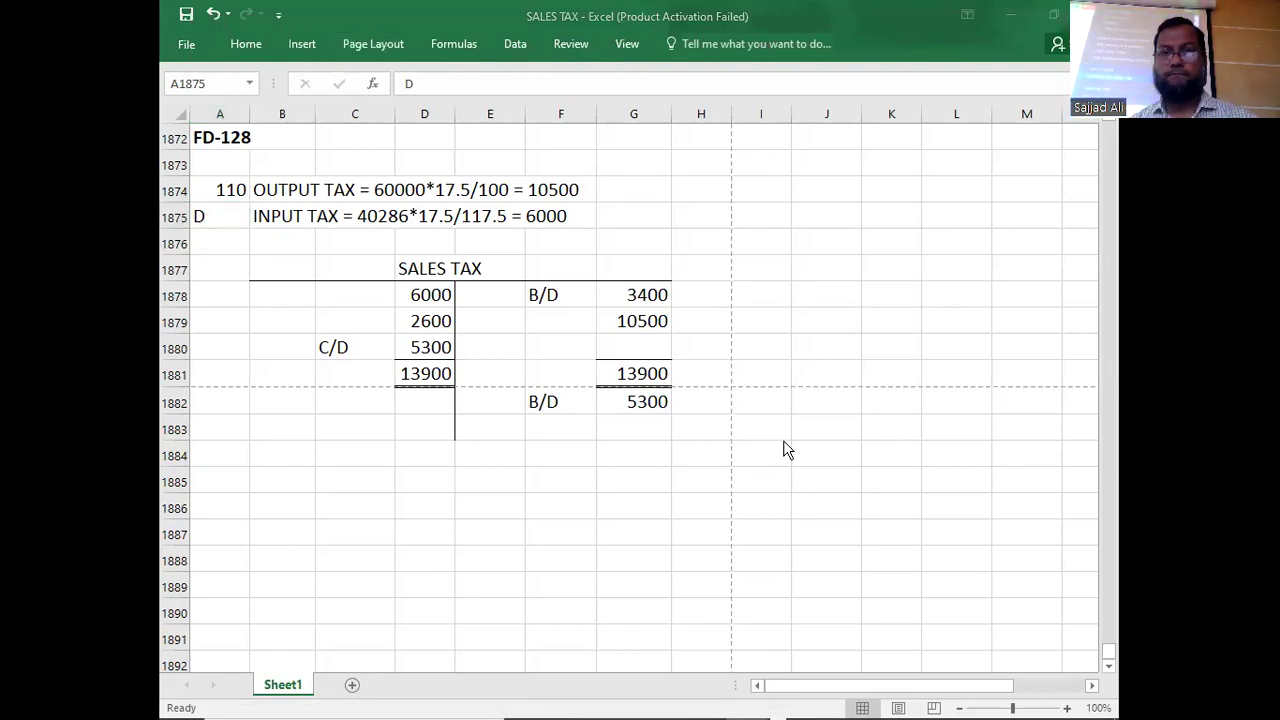
{"action": "key", "text": "alt+Tab"}
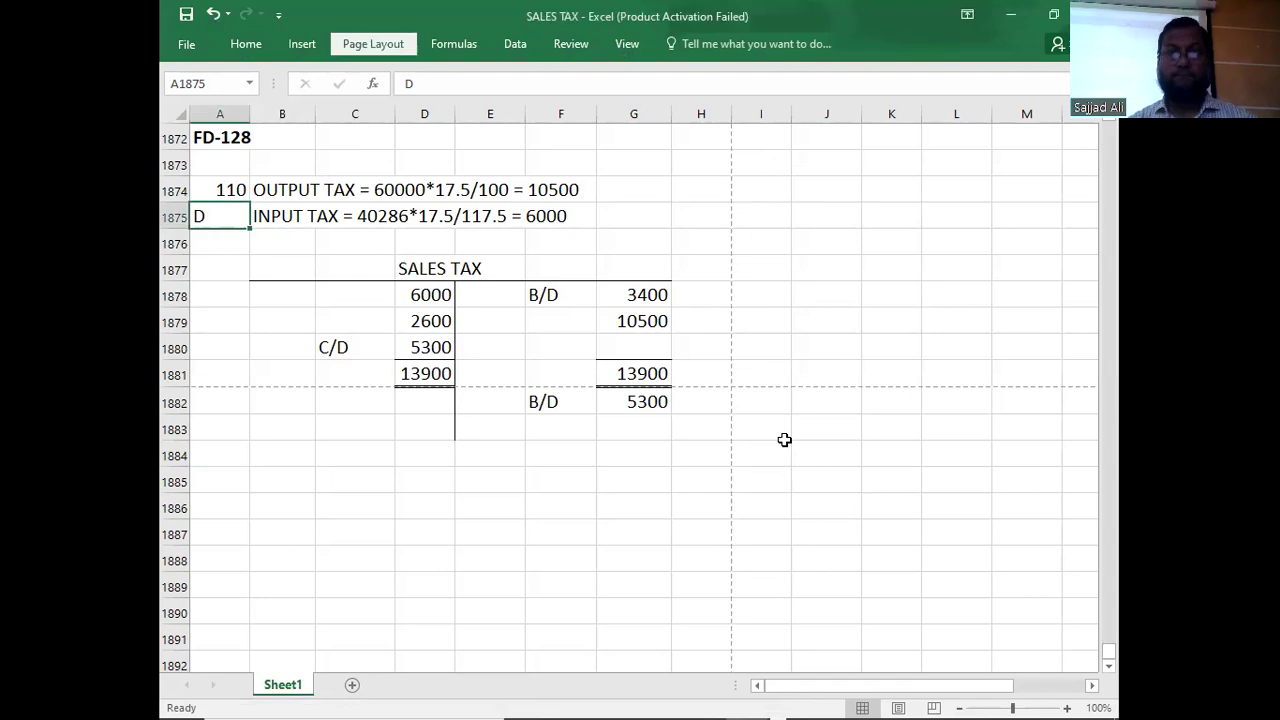
{"action": "double_click", "coordinate": [618, 532]}
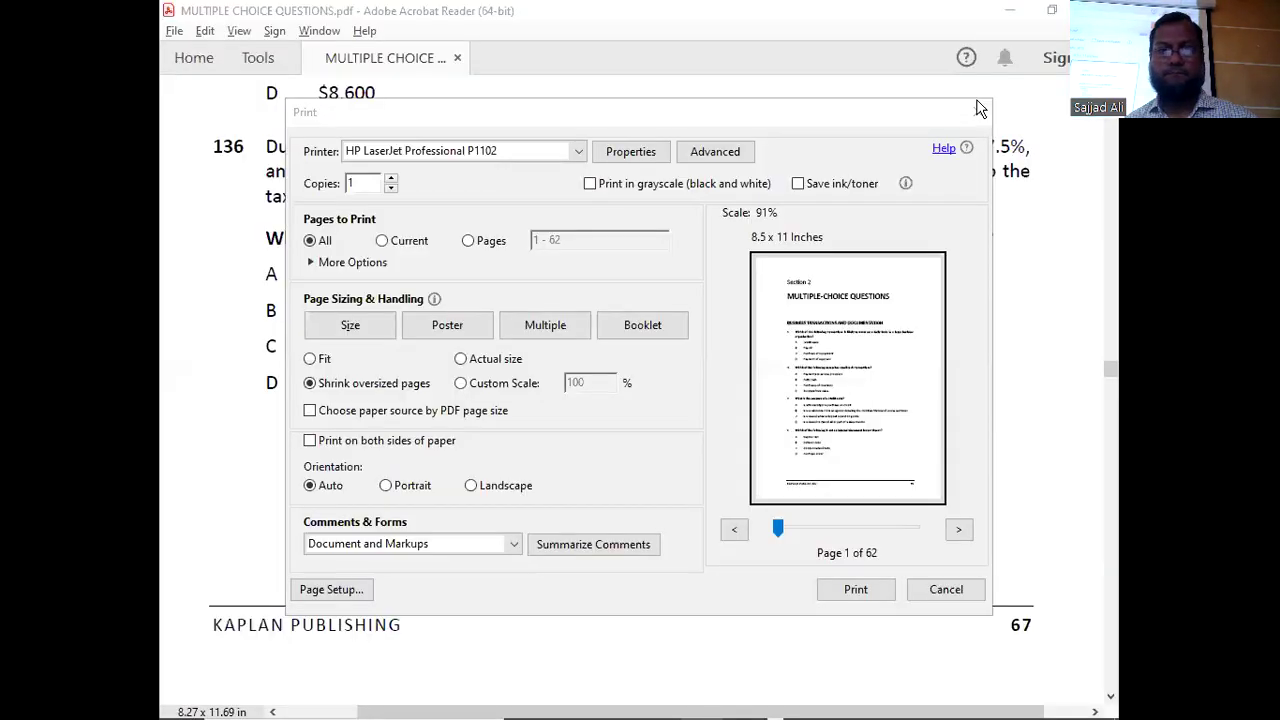
{"action": "left_click", "coordinate": [980, 110]}
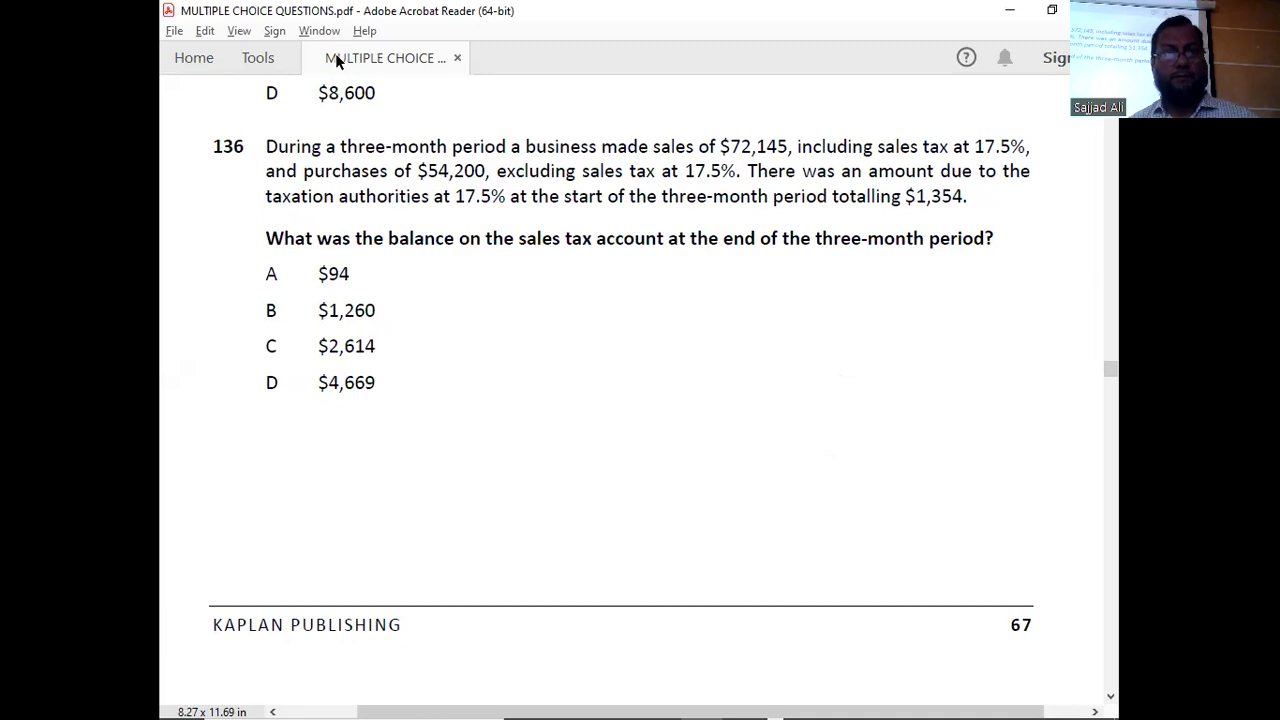
Check the next sales tax question in the PDF and enter its number, 136, in A1885 of the worksheet.
{"action": "key", "text": "alt+Tab"}
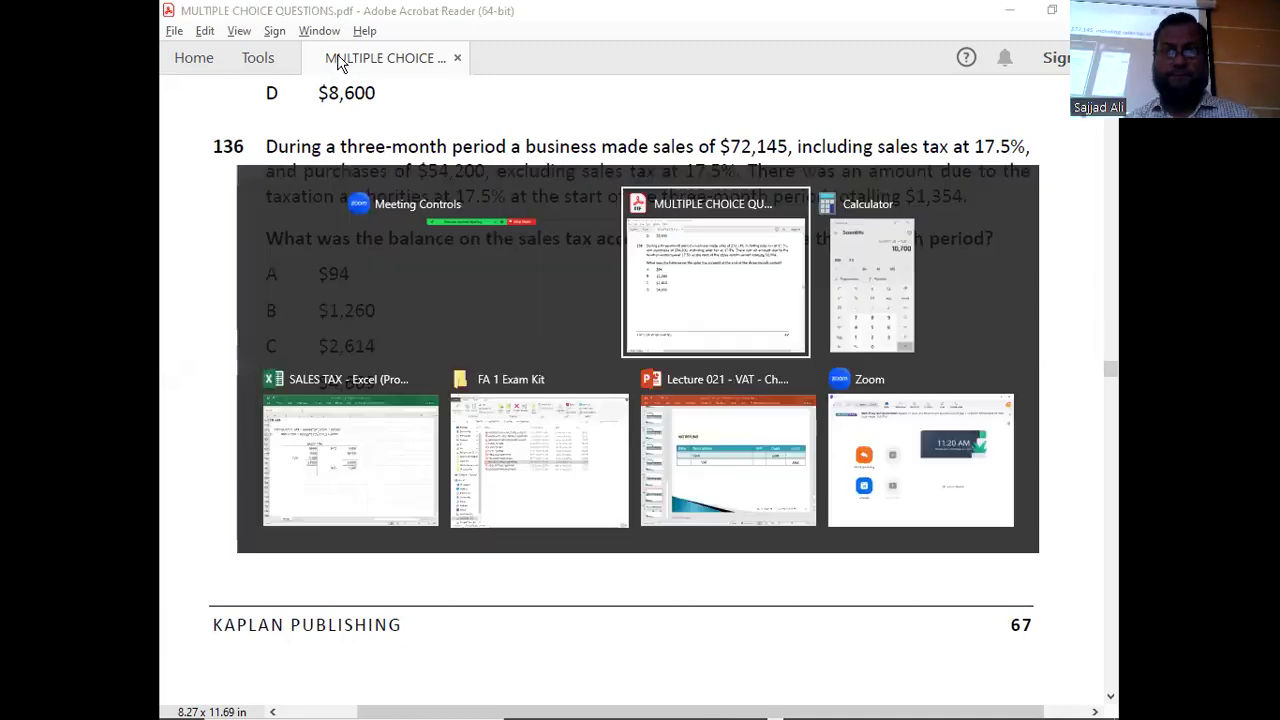
{"action": "key", "text": "alt+Tab"}
{"action": "key", "text": "alt+Tab"}
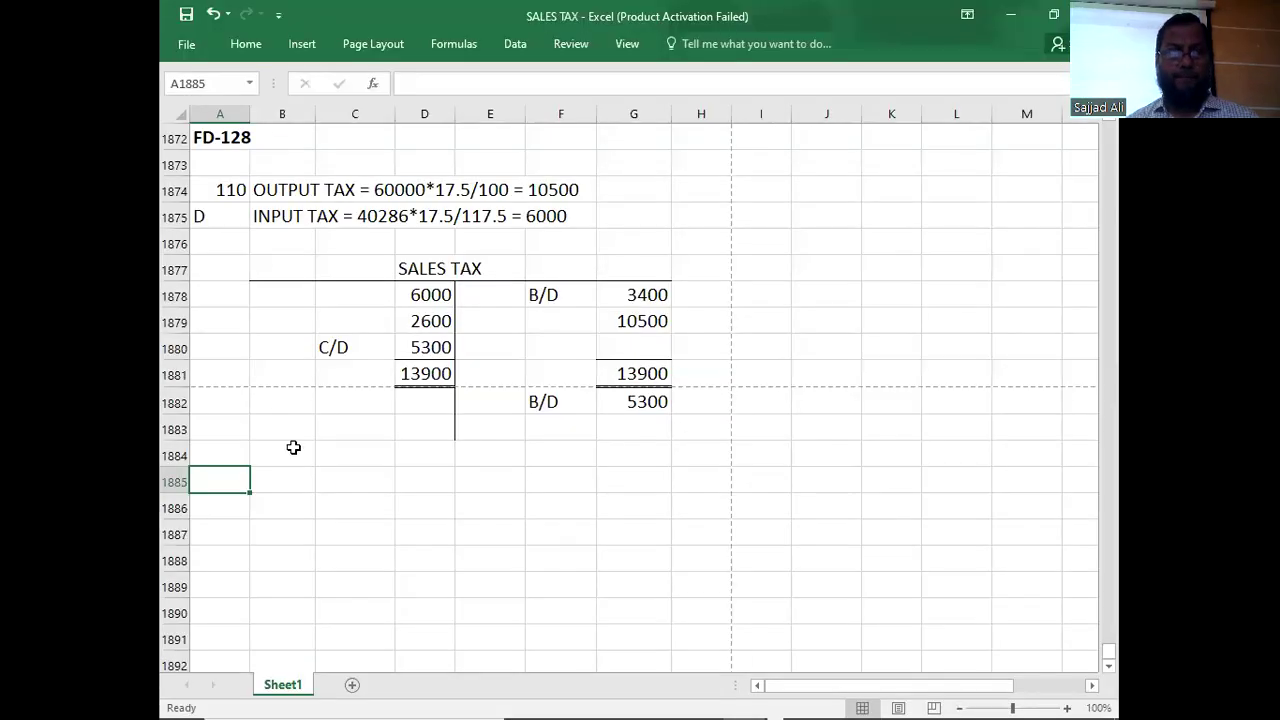
{"action": "key", "text": "alt+Tab"}
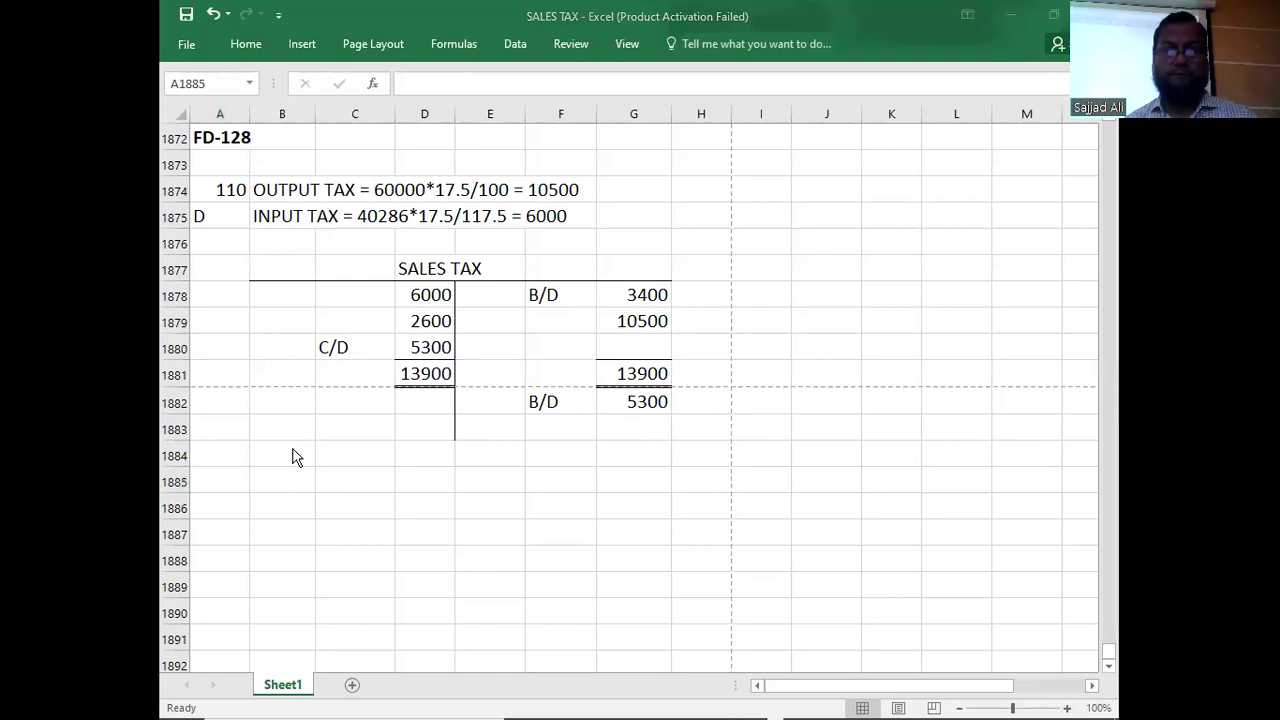
{"action": "key", "text": "alt+Tab"}
{"action": "key", "text": "alt+Tab"}
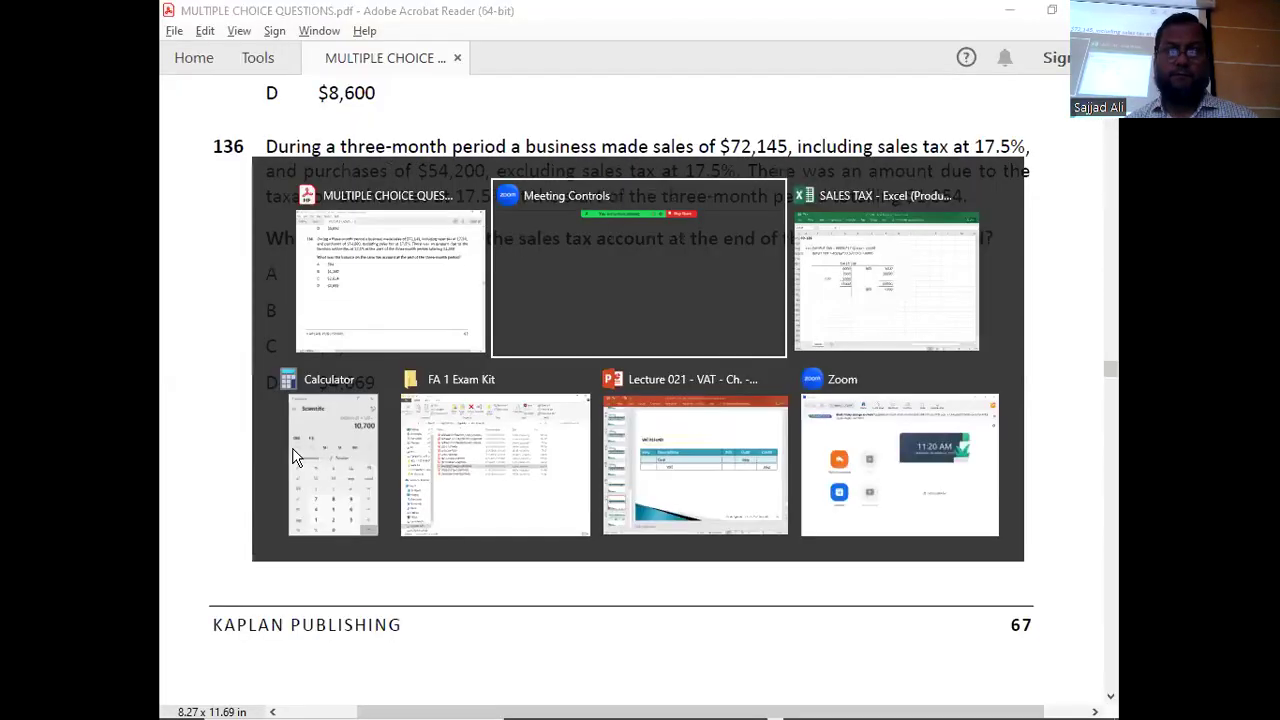
{"action": "key", "text": "alt+Tab"}
{"action": "type", "text": "136"}
{"action": "key", "text": "Return"}
{"action": "key", "text": "Right"}
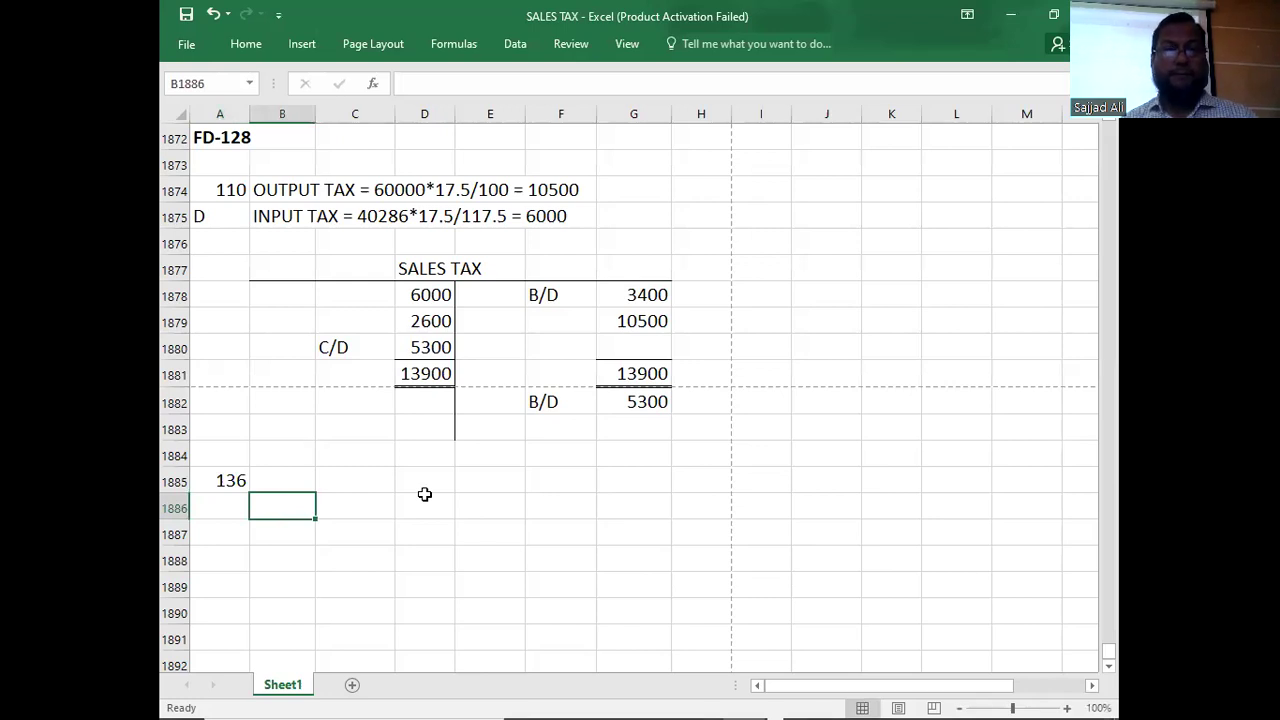
Using question 136's sales figure, write the working "VAT ON SALES = 72145*17.5/117.5 = 10745" in B1886.
{"action": "key", "text": "alt+Tab"}
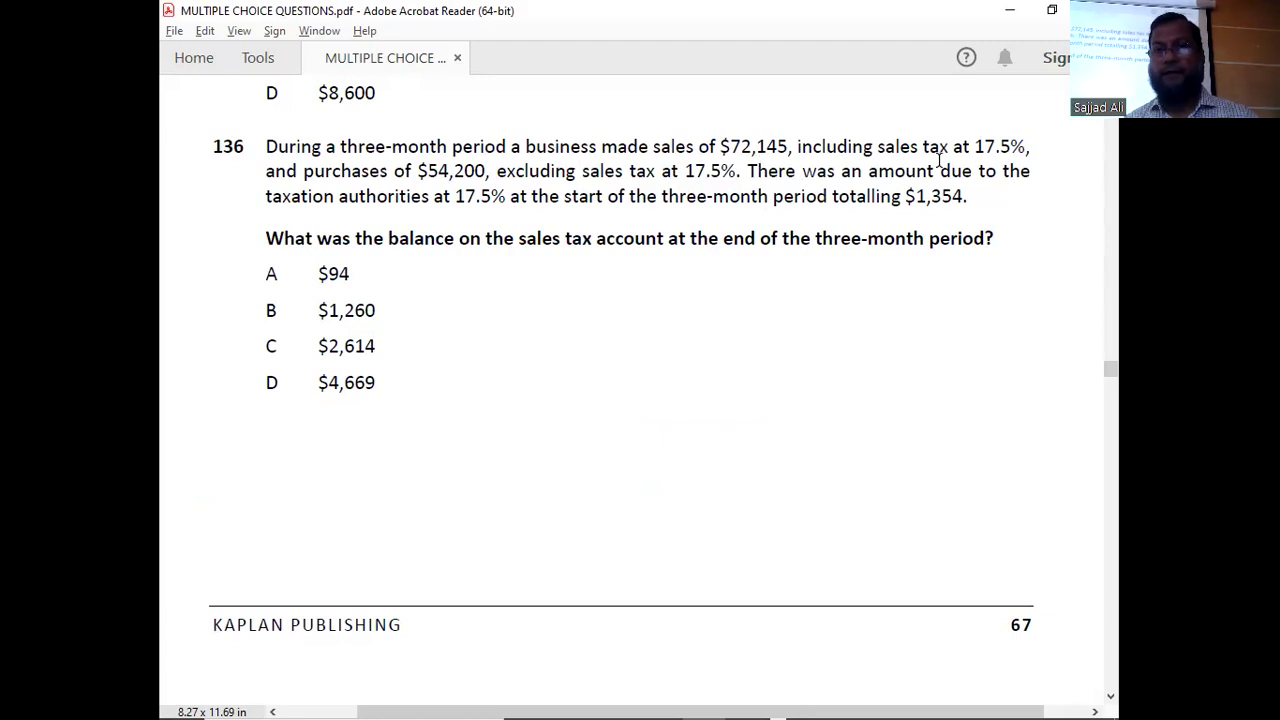
{"action": "key", "text": "alt+Tab"}
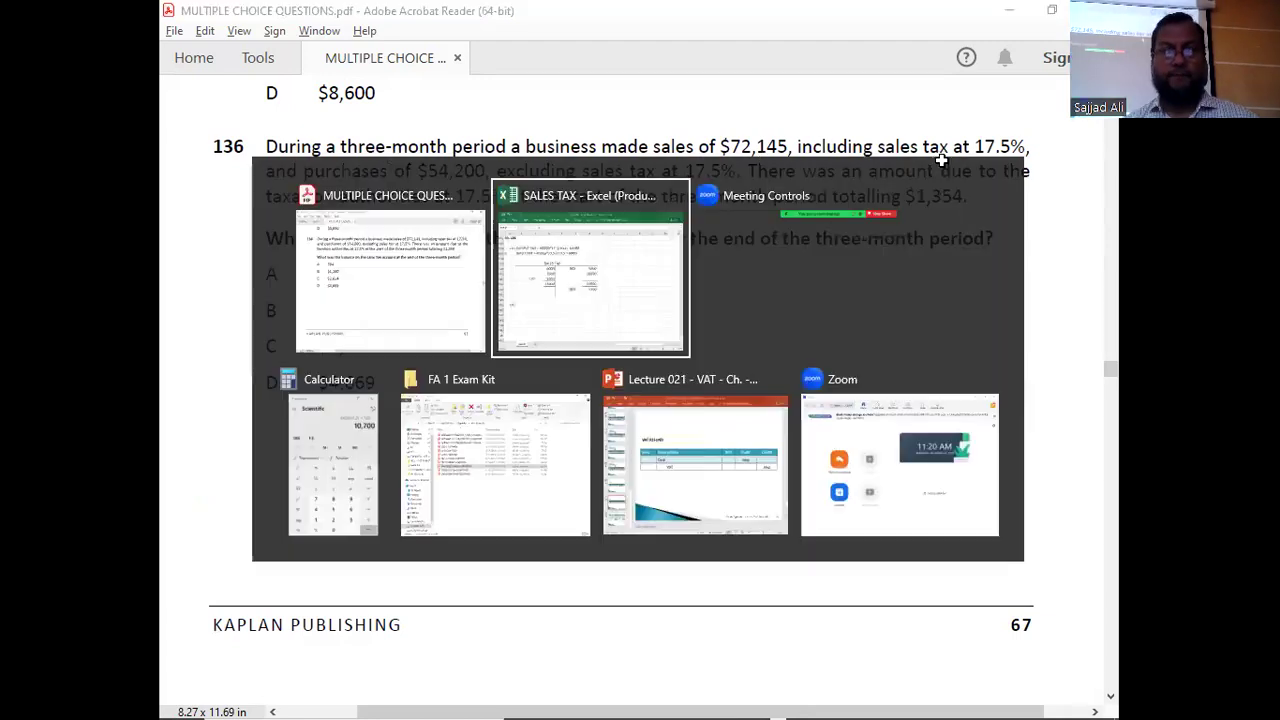
{"action": "key", "text": "Down"}
{"action": "key", "text": "Down"}
{"action": "key", "text": "Down"}
{"action": "key", "text": "Down"}
{"action": "key", "text": "Down"}
{"action": "key", "text": "Down"}
{"action": "key", "text": "Down"}
{"action": "key", "text": "Down"}
{"action": "key", "text": "Down"}
{"action": "key", "text": "Down"}
{"action": "key", "text": "Down"}
{"action": "key", "text": "Down"}
{"action": "key", "text": "Down"}
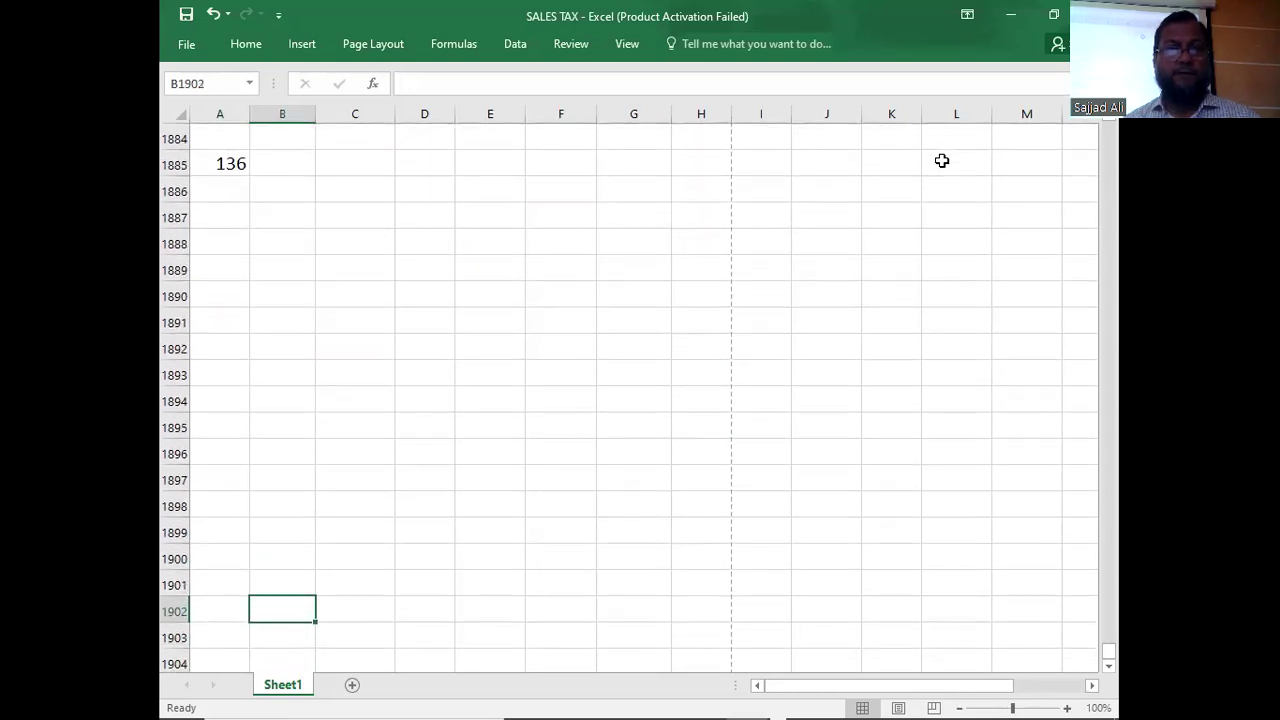
{"action": "key", "text": "Up"}
{"action": "key", "text": "Up"}
{"action": "key", "text": "Up"}
{"action": "key", "text": "Up"}
{"action": "key", "text": "Up"}
{"action": "key", "text": "Up"}
{"action": "key", "text": "Up"}
{"action": "key", "text": "Up"}
{"action": "key", "text": "Up"}
{"action": "key", "text": "Up"}
{"action": "key", "text": "Up"}
{"action": "key", "text": "Up"}
{"action": "key", "text": "Up"}
{"action": "key", "text": "Up"}
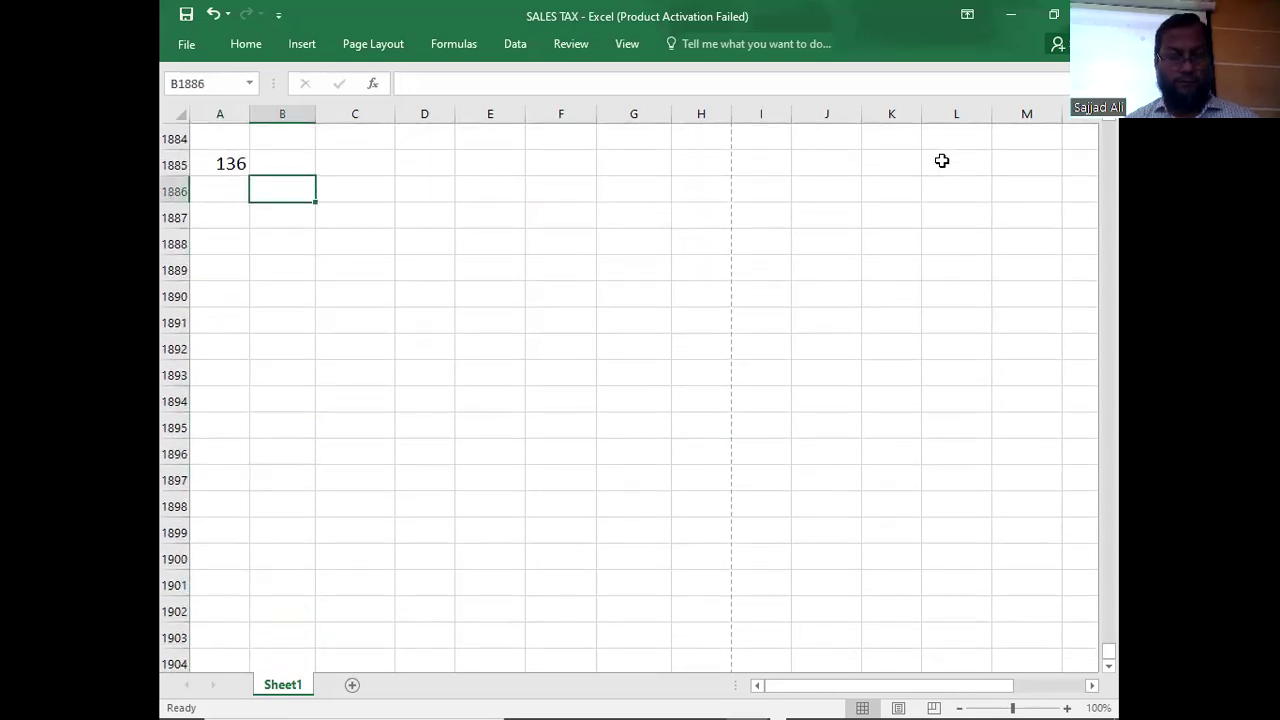
{"action": "type", "text": "VAT ON SALES ="}
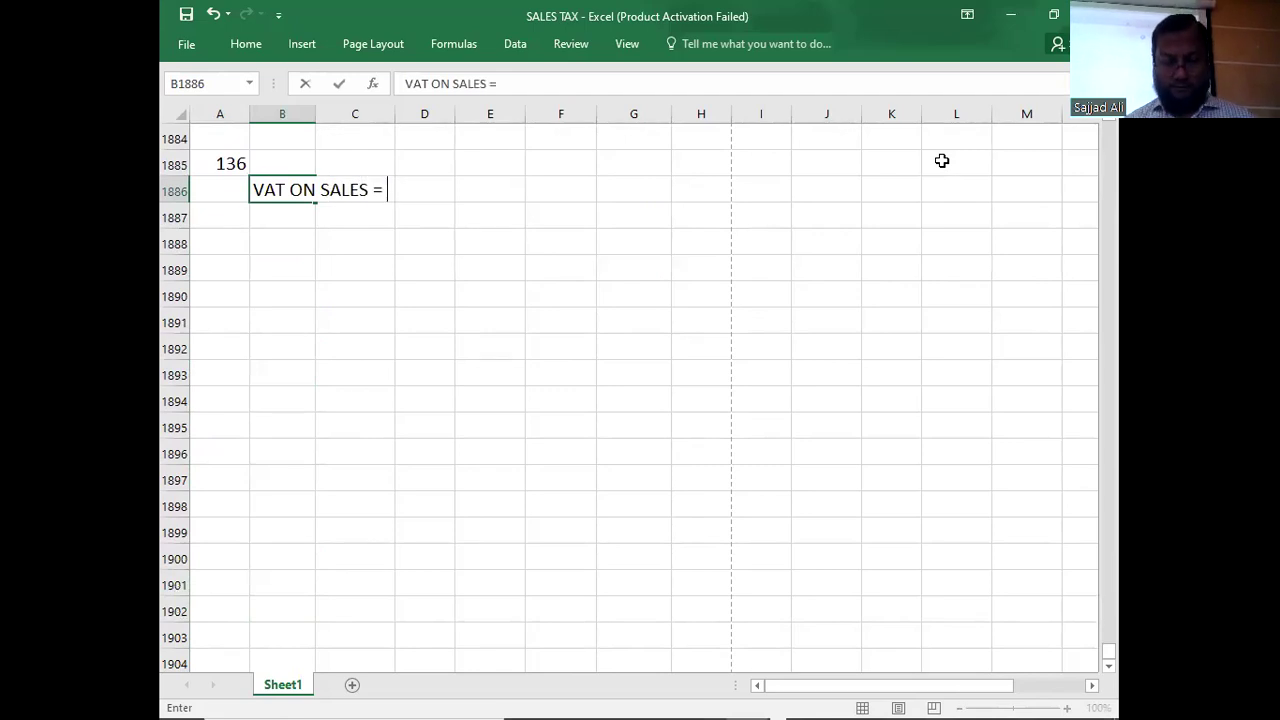
{"action": "key", "text": "alt+Tab"}
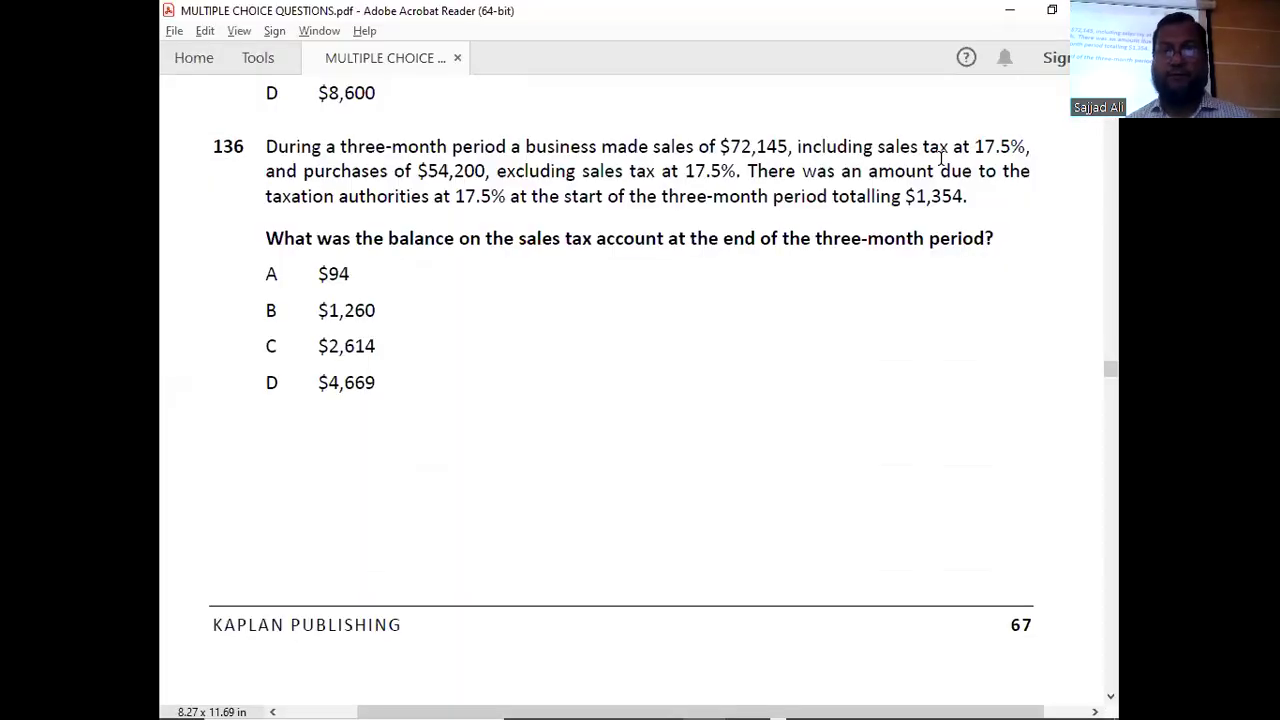
{"action": "key", "text": "alt+Tab"}
{"action": "type", "text": "7214"}
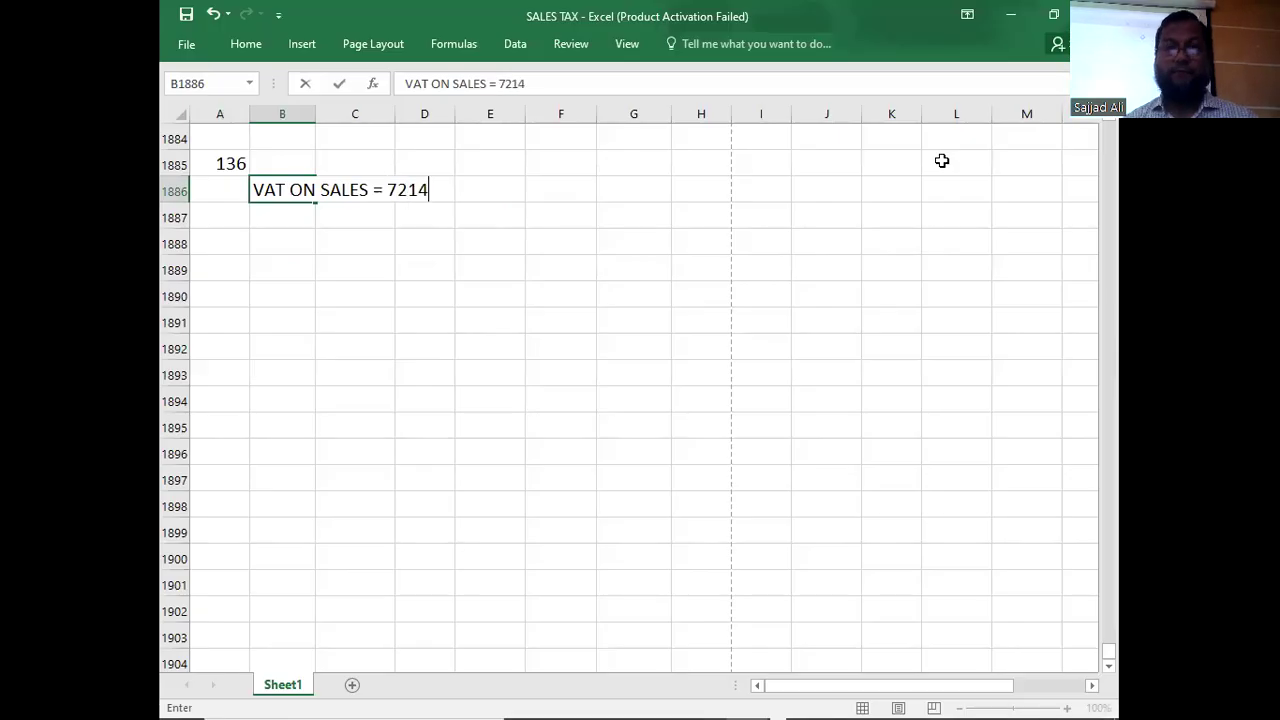
{"action": "type", "text": "5*17.5"}
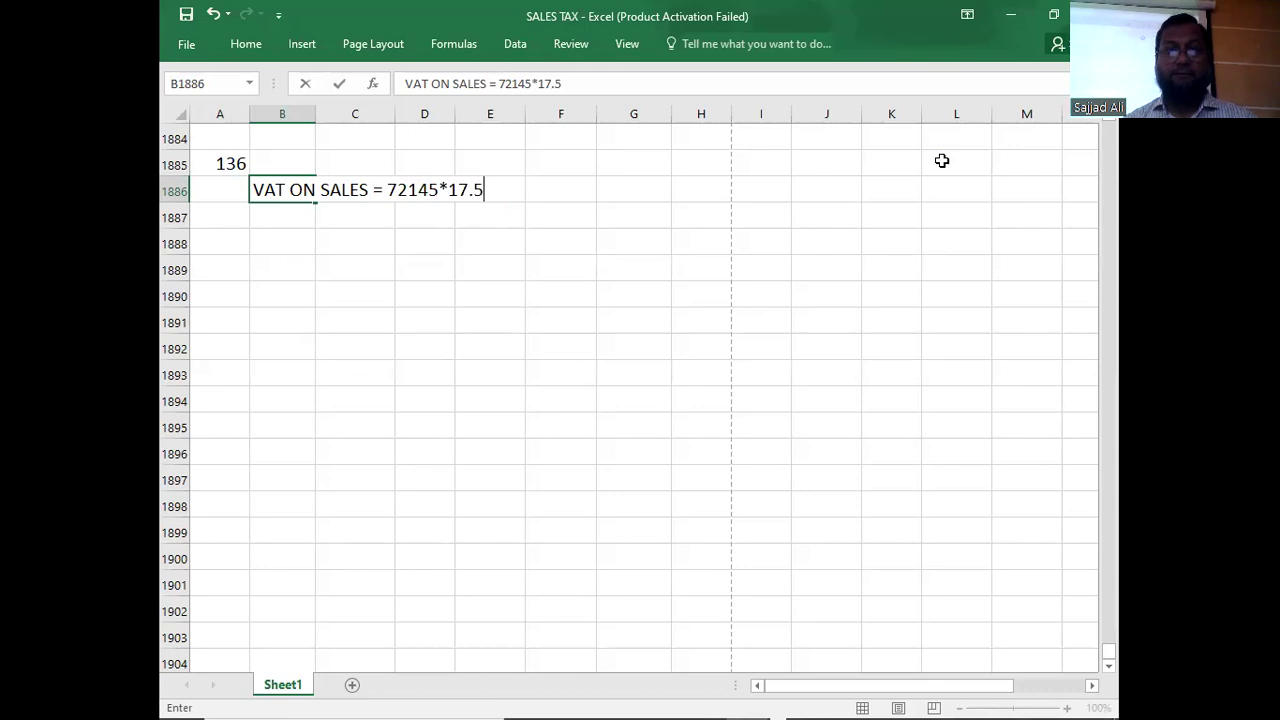
{"action": "type", "text": "/"}
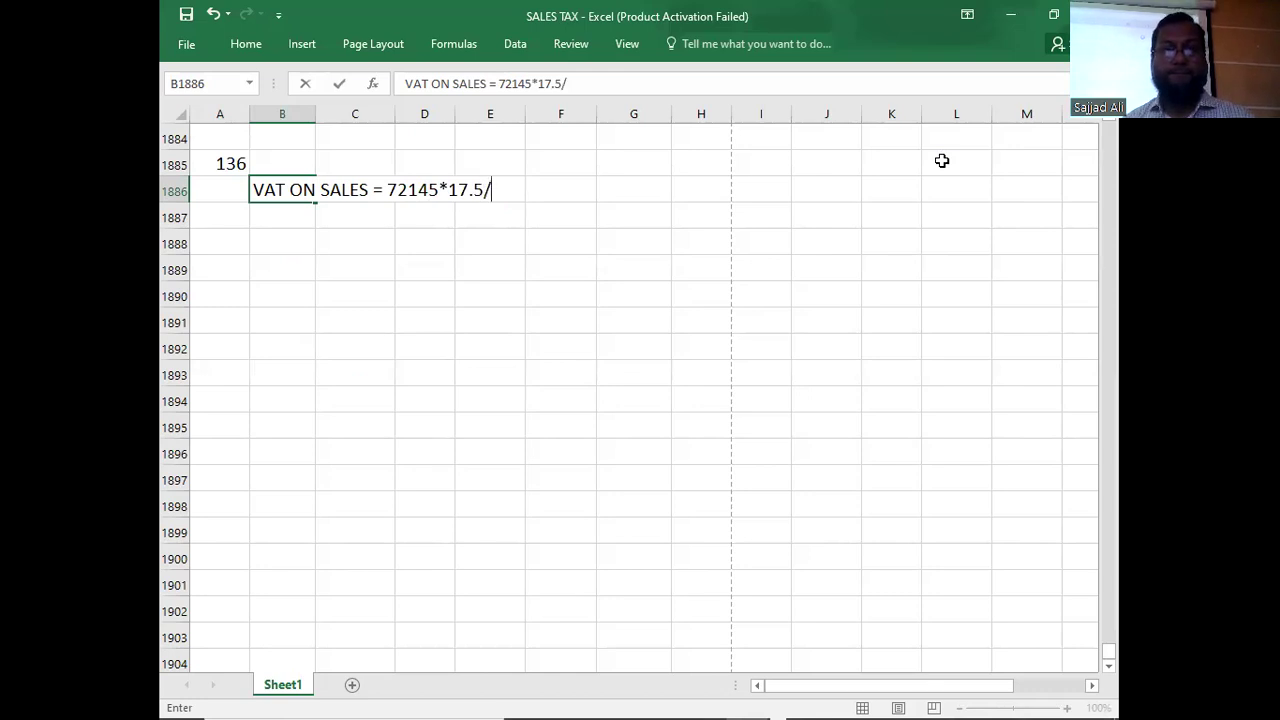
{"action": "key", "text": "alt+Tab"}
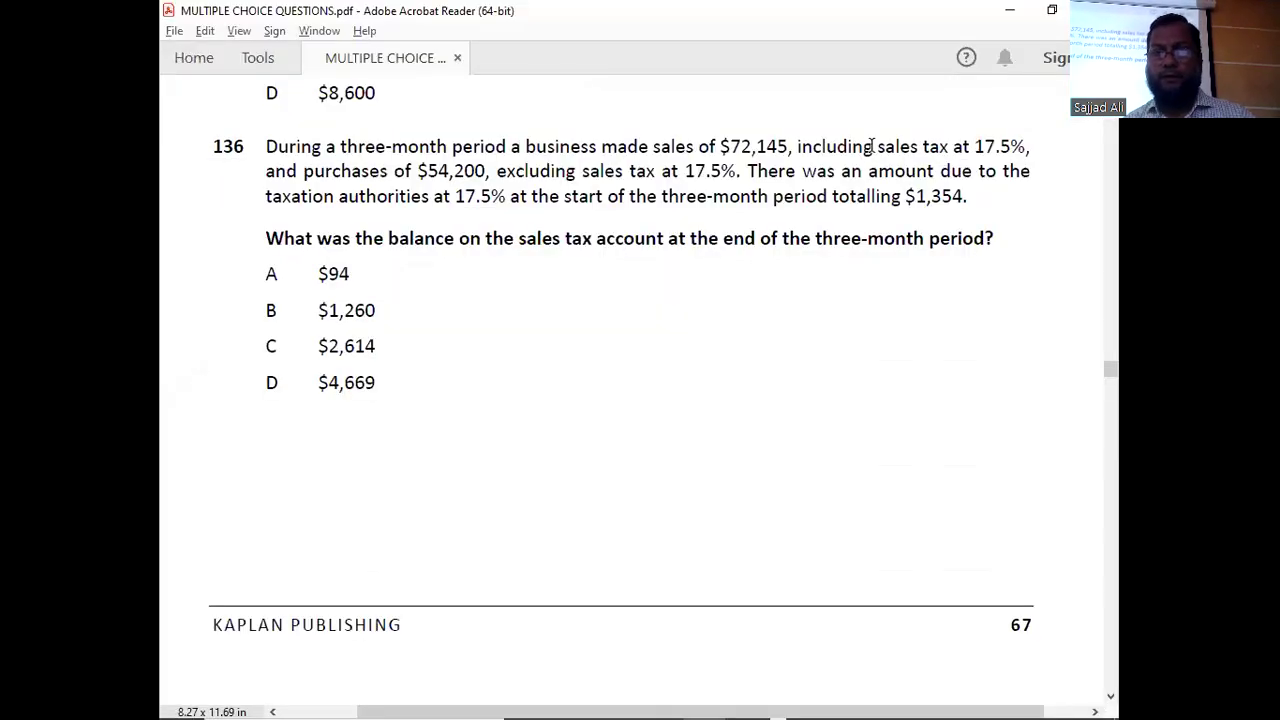
{"action": "type", "text": "117.5 ="}
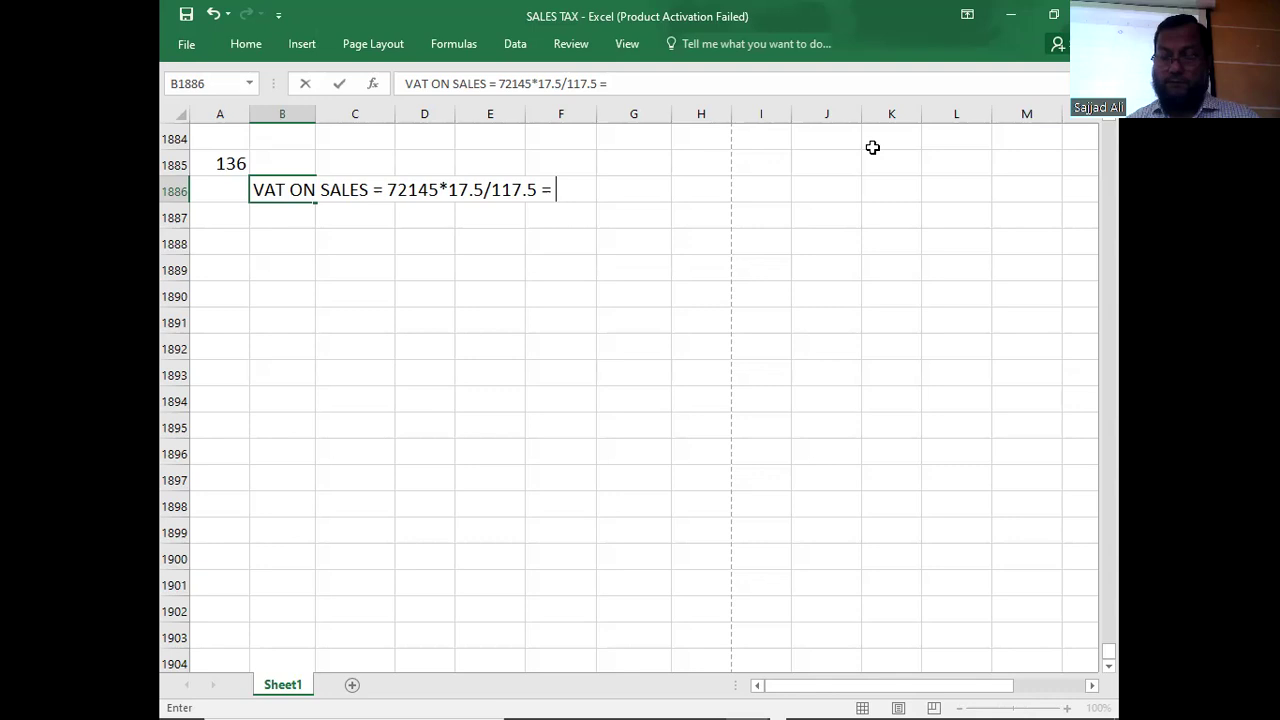
{"action": "type", "text": "1074"}
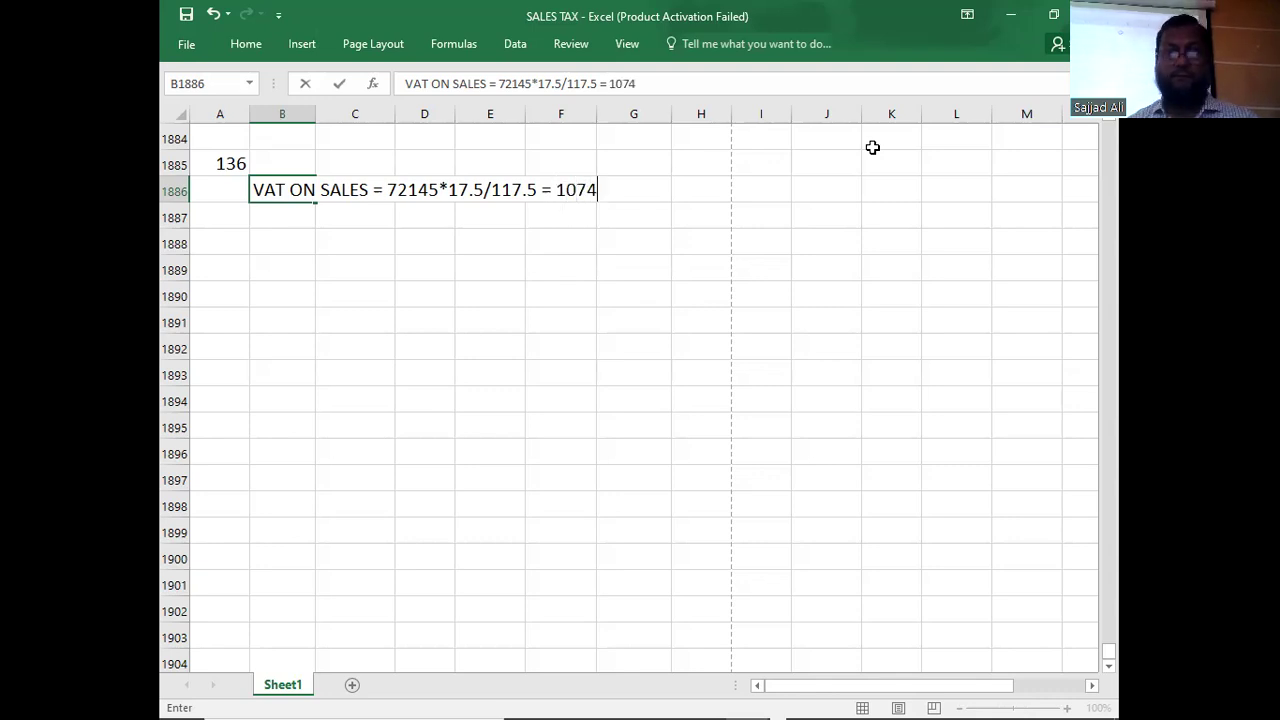
{"action": "type", "text": "5"}
{"action": "key", "text": "Return"}
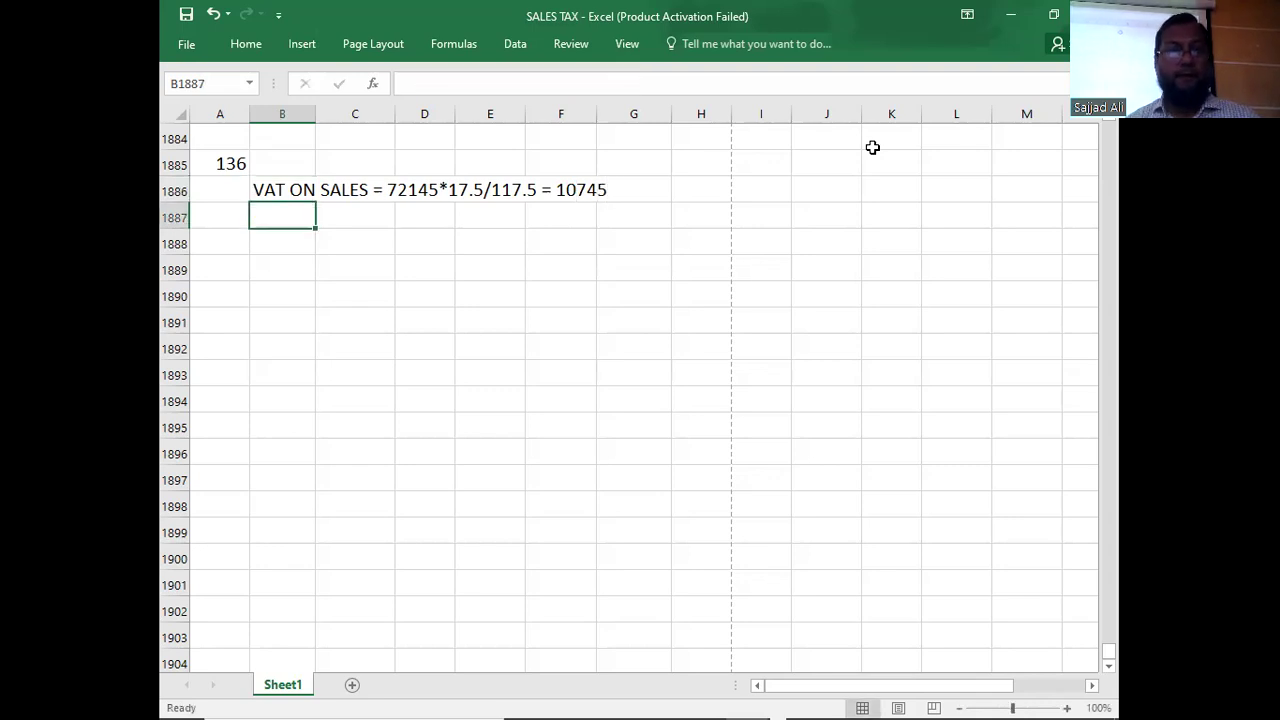
Using question 136's purchases figure, write the working "VAT ON PURCHASE = 54200*17.5/100 = 9485" in B1887.
{"action": "type", "text": "VAT ON "}
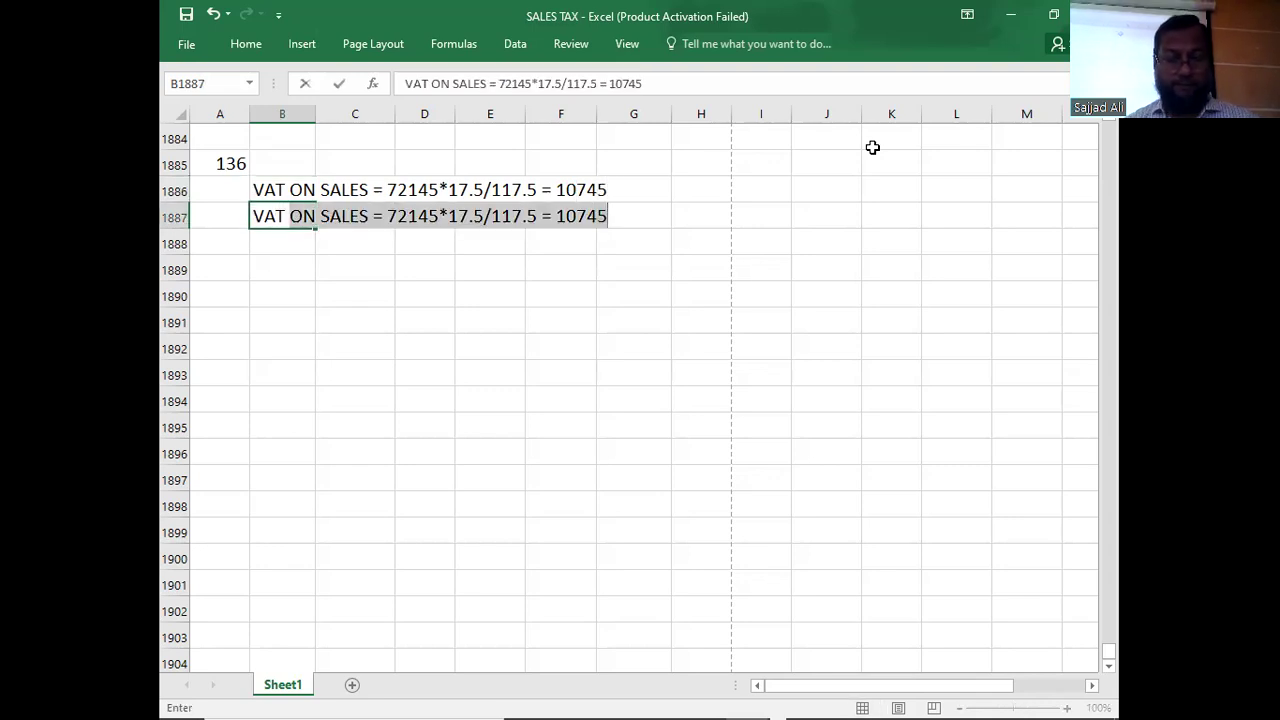
{"action": "type", "text": "PURC"}
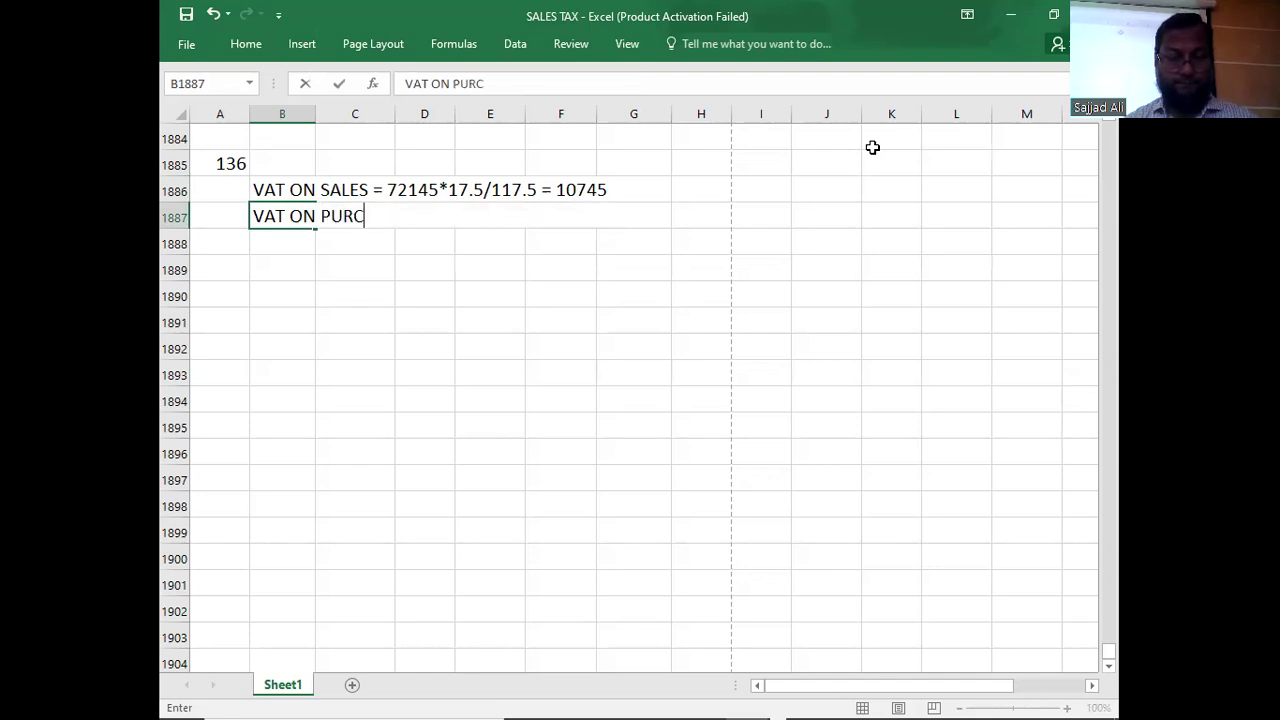
{"action": "type", "text": "HASE "}
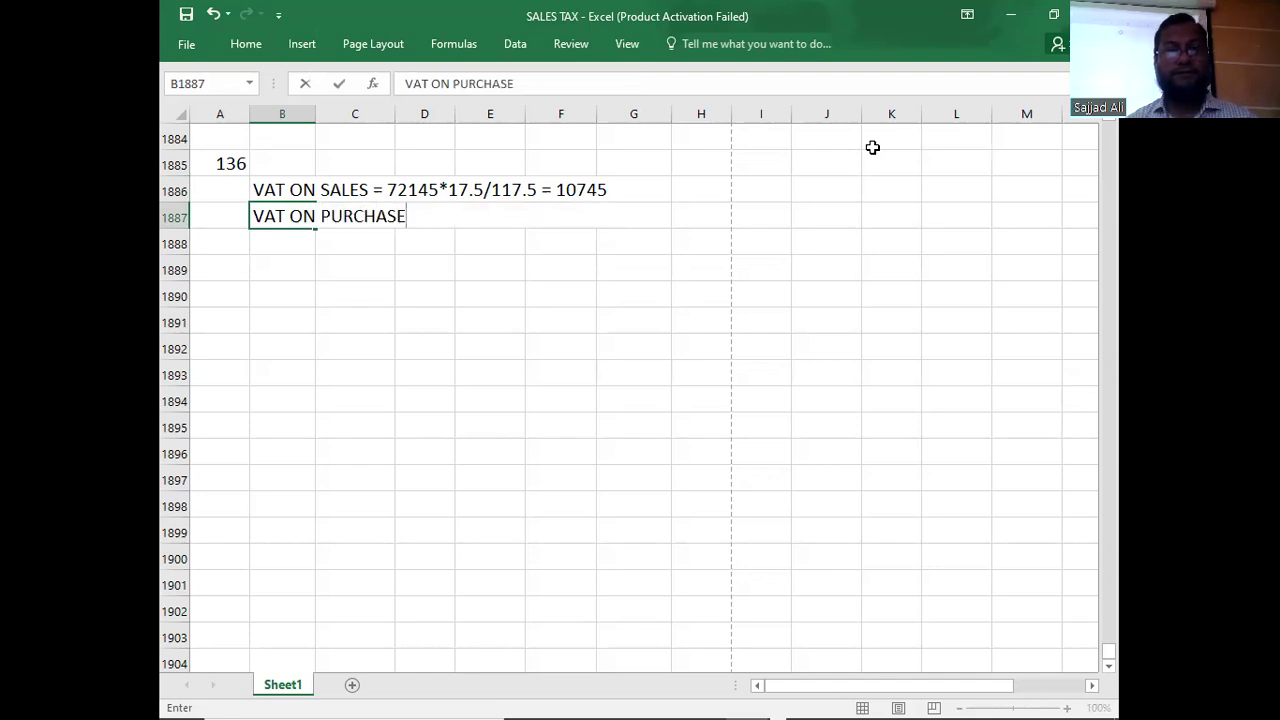
{"action": "type", "text": "="}
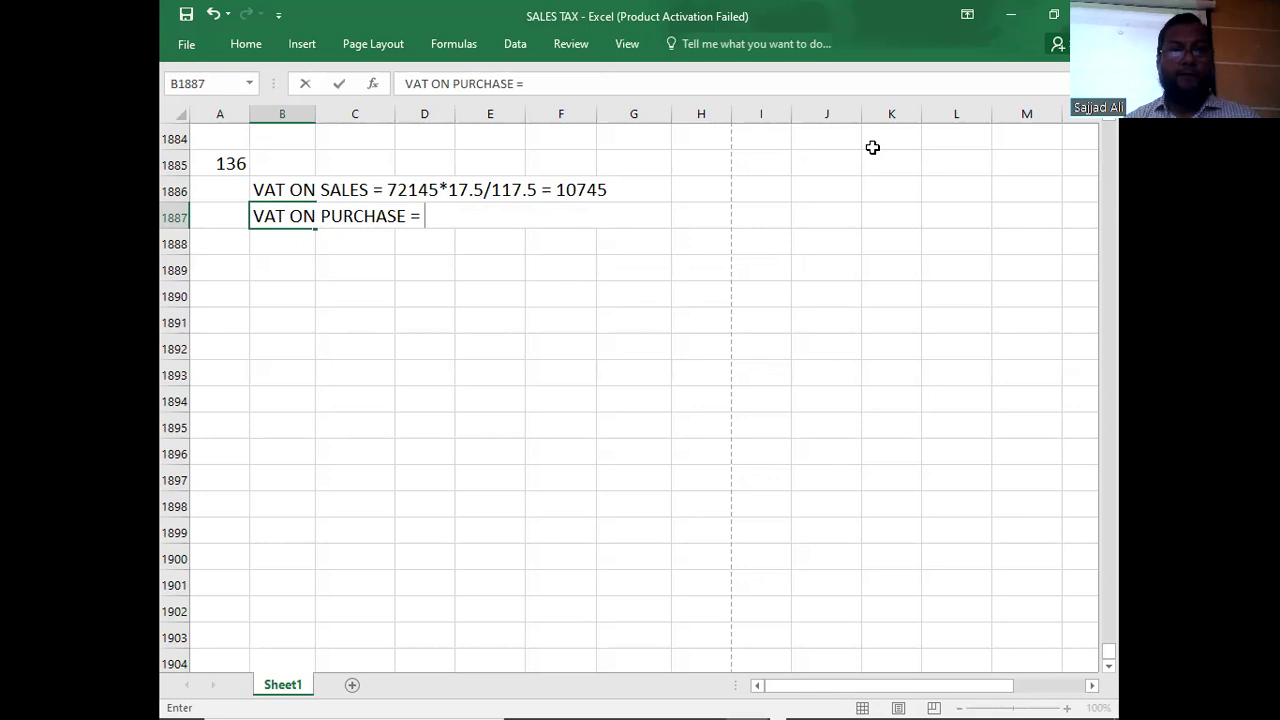
{"action": "key", "text": "alt+Tab"}
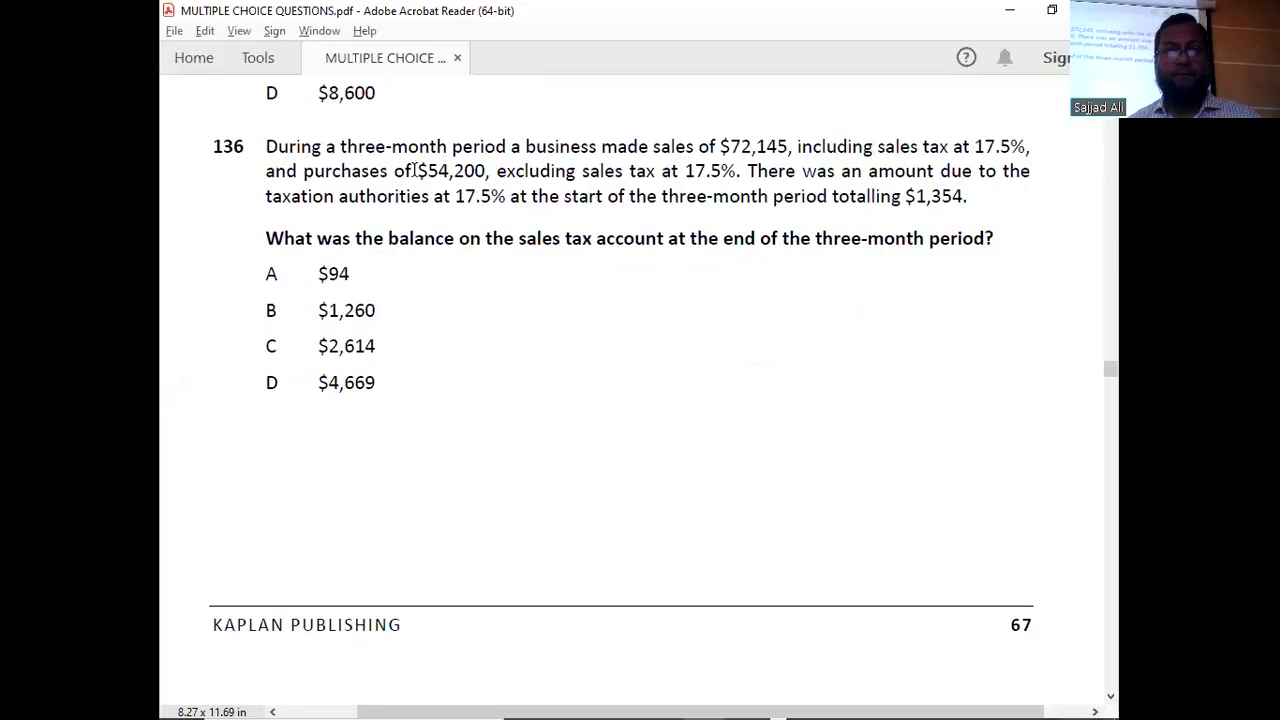
{"action": "key", "text": "alt+Tab"}
{"action": "type", "text": "54"}
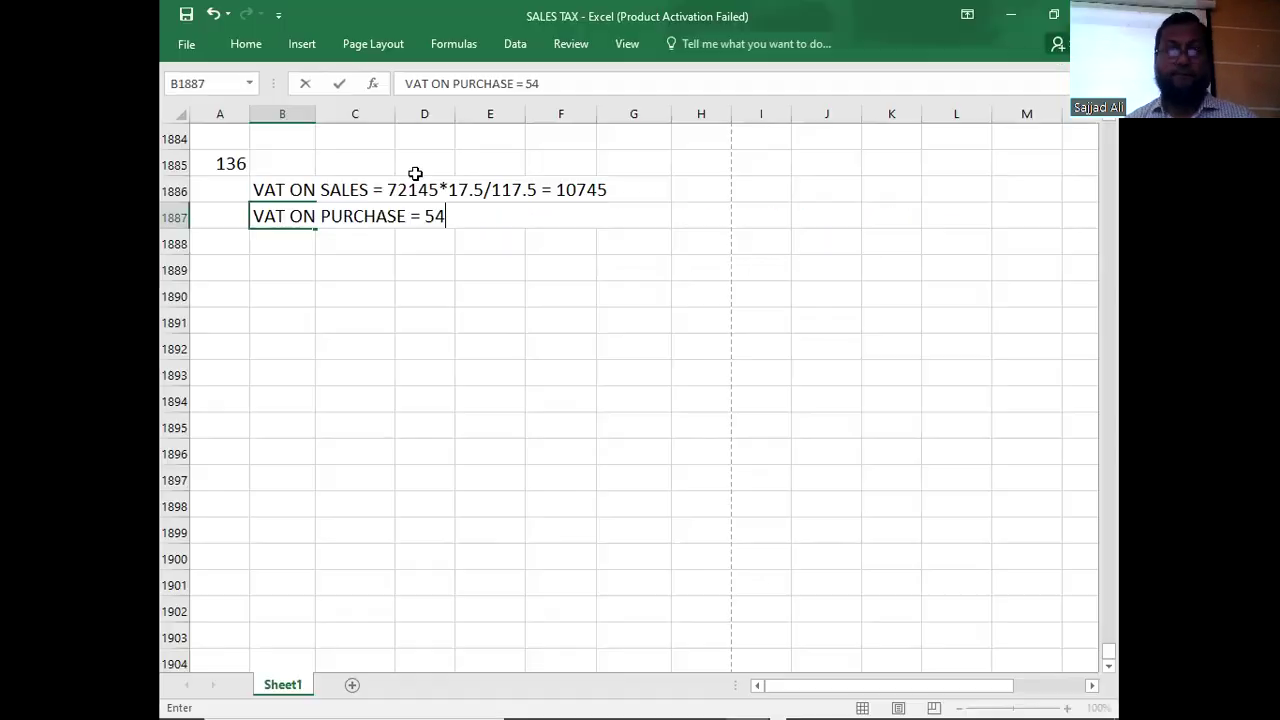
{"action": "type", "text": "200*17.5/"}
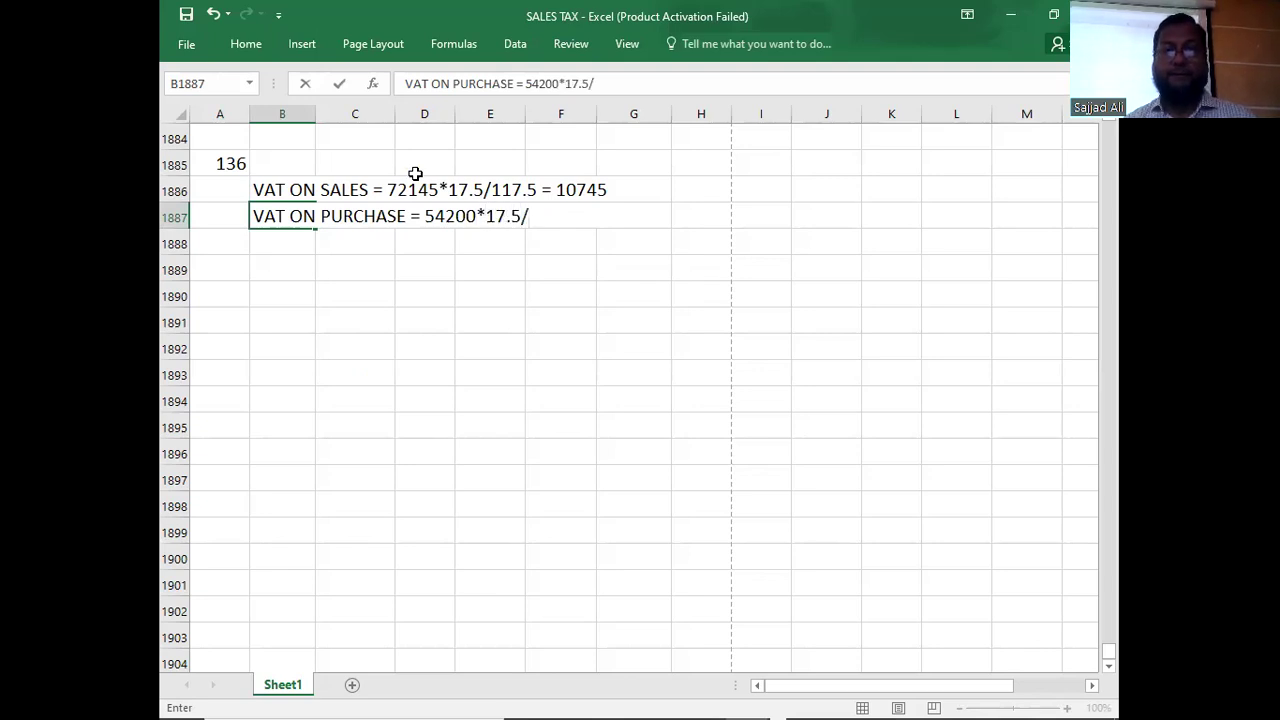
{"action": "key", "text": "alt+Tab"}
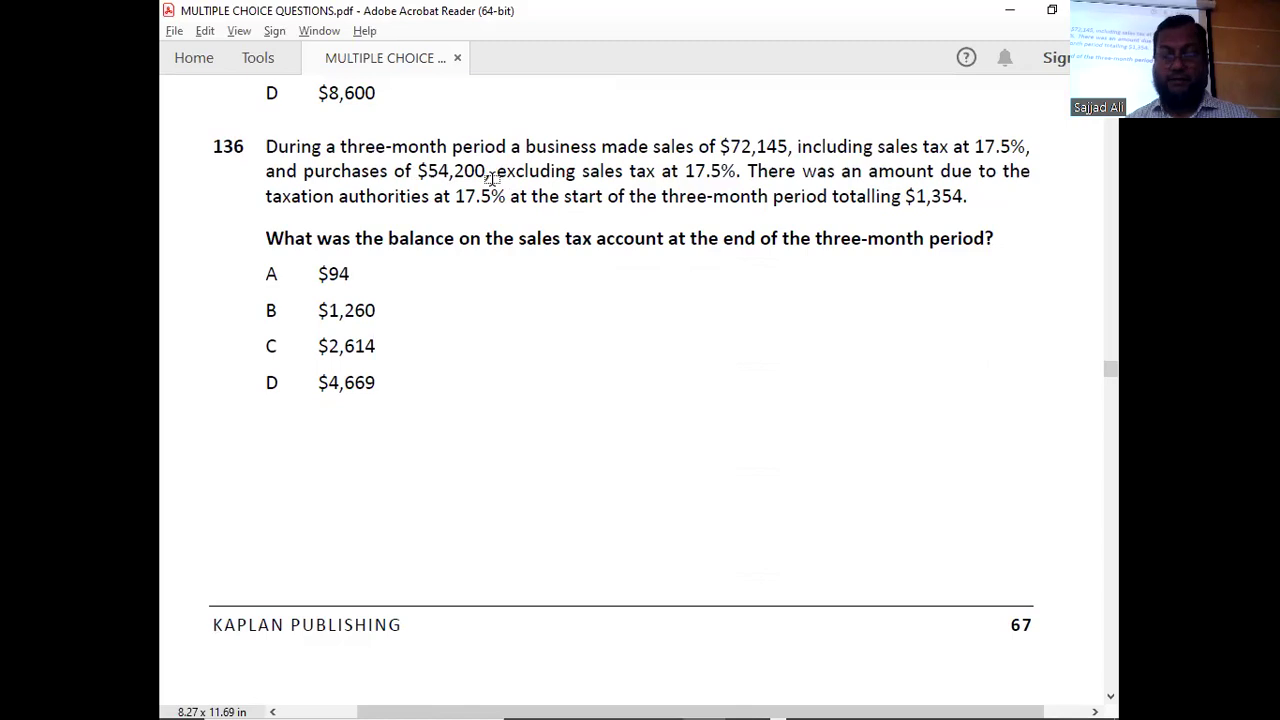
{"action": "key", "text": "alt+Tab"}
{"action": "type", "text": "100 = "}
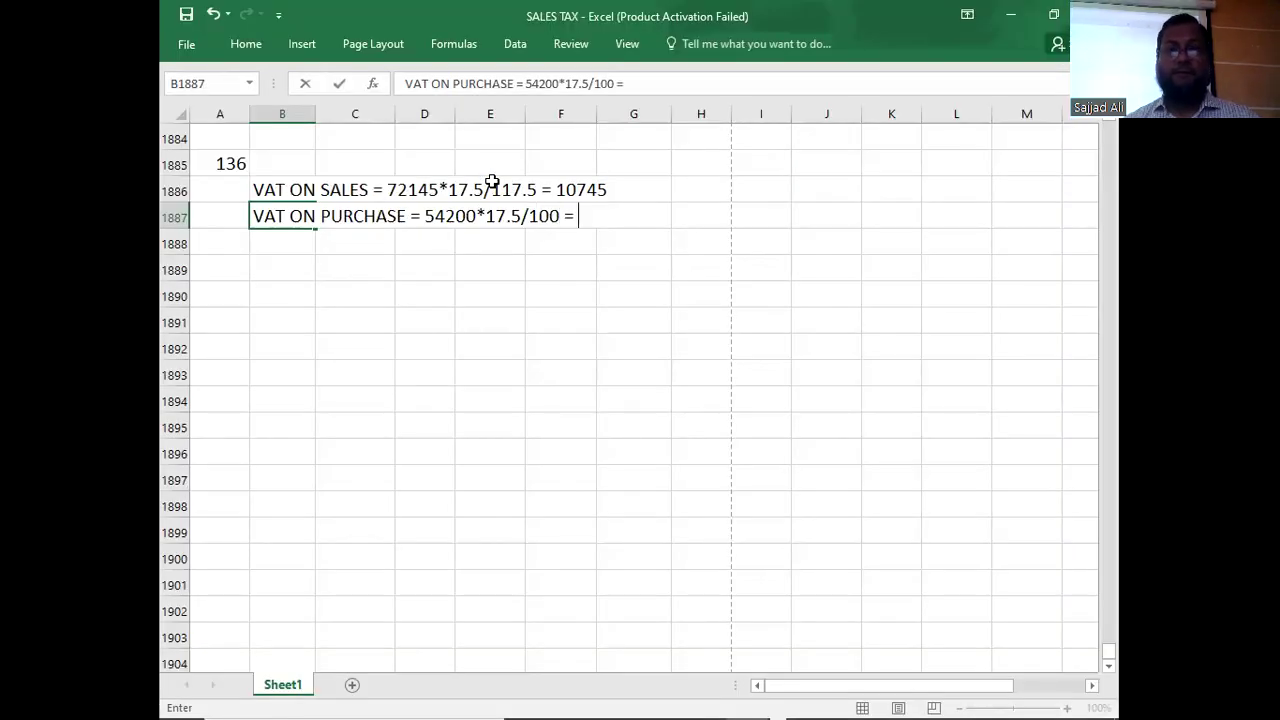
{"action": "type", "text": "9"}
{"action": "type", "text": "480"}
{"action": "key", "text": "BackSpace"}
{"action": "type", "text": "5"}
{"action": "key", "text": "Return"}
{"action": "key", "text": "Return"}
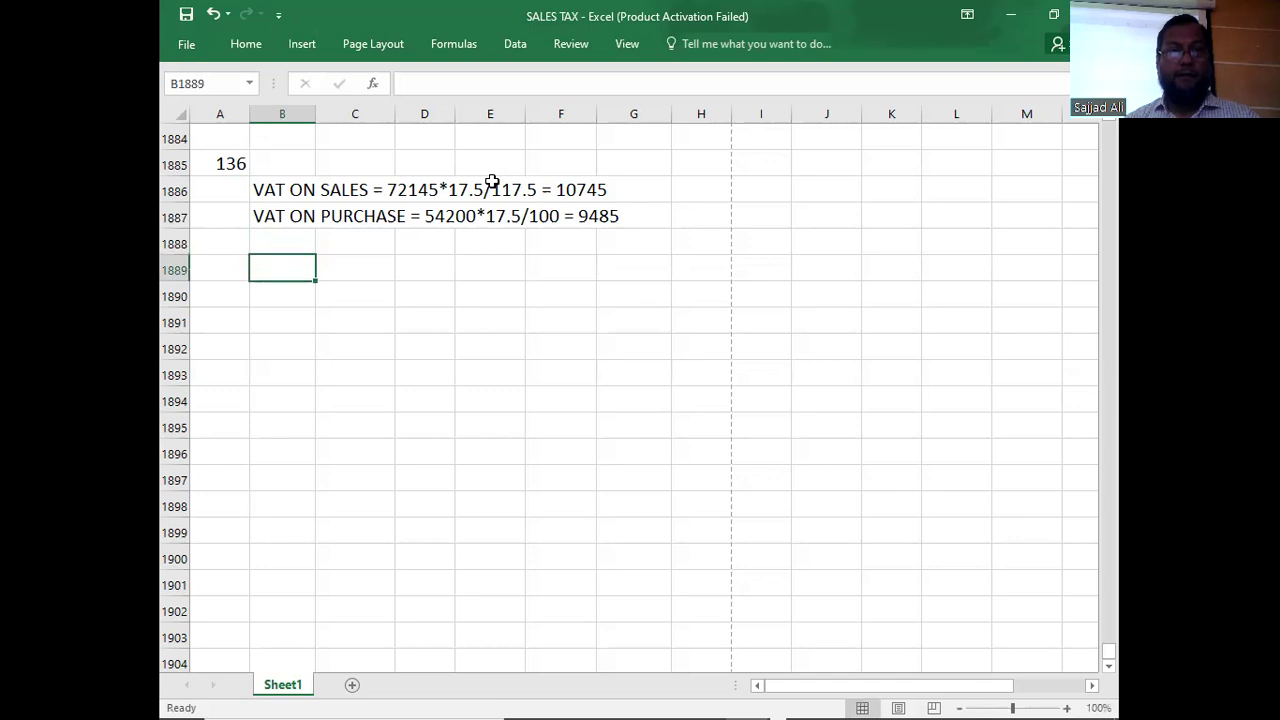
Copy question 110's sales tax T-account, B1877:G1882, and paste it at B1889 below the question 136 workings.
{"action": "key", "text": "Up"}
{"action": "key", "text": "Up"}
{"action": "key", "text": "Up"}
{"action": "key", "text": "Up"}
{"action": "key", "text": "Up"}
{"action": "key", "text": "Up"}
{"action": "key", "text": "Up"}
{"action": "key", "text": "Up"}
{"action": "key", "text": "Up"}
{"action": "key", "text": "Up"}
{"action": "key", "text": "Up"}
{"action": "key", "text": "Up"}
{"action": "key", "text": "Up"}
{"action": "key", "text": "Up"}
{"action": "key", "text": "Up"}
{"action": "key", "text": "Up"}
{"action": "key", "text": "Down"}
{"action": "key", "text": "Down"}
{"action": "key", "text": "Down"}
{"action": "key", "text": "Down"}
{"action": "key", "text": "shift+Right"}
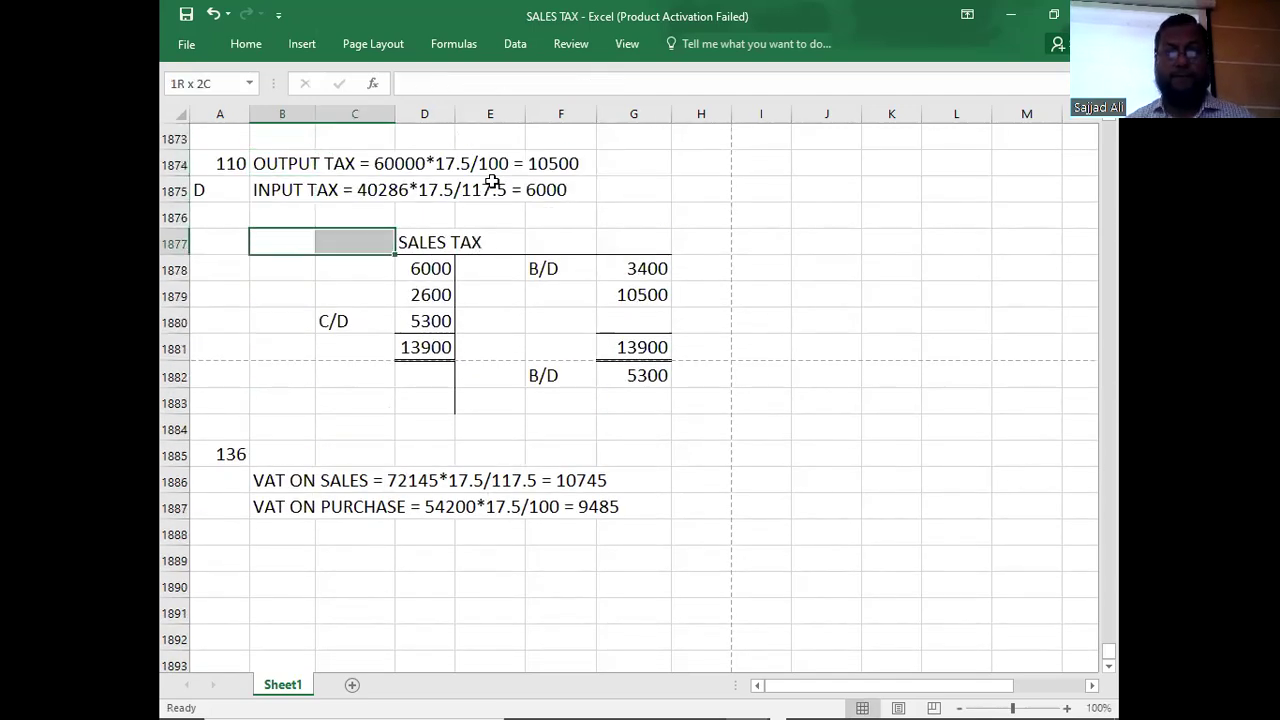
{"action": "key", "text": "shift+Right"}
{"action": "key", "text": "shift+Right"}
{"action": "key", "text": "shift+Right"}
{"action": "key", "text": "shift+Right"}
{"action": "key", "text": "shift+Right"}
{"action": "key", "text": "shift+Right"}
{"action": "key", "text": "shift+Down"}
{"action": "key", "text": "shift+Left"}
{"action": "key", "text": "shift+Left"}
{"action": "key", "text": "shift+Down"}
{"action": "key", "text": "shift+Down"}
{"action": "key", "text": "shift+Down"}
{"action": "key", "text": "shift+Down"}
{"action": "key", "text": "shift+Down"}
{"action": "key", "text": "shift+Up"}
{"action": "key", "text": "ctrl+c"}
{"action": "key", "text": "Down"}
{"action": "key", "text": "Down"}
{"action": "key", "text": "Down"}
{"action": "key", "text": "Down"}
{"action": "key", "text": "Down"}
{"action": "key", "text": "Down"}
{"action": "key", "text": "Down"}
{"action": "key", "text": "Down"}
{"action": "key", "text": "Down"}
{"action": "key", "text": "Down"}
{"action": "key", "text": "Down"}
{"action": "key", "text": "Down"}
{"action": "key", "text": "Down"}
{"action": "key", "text": "Down"}
{"action": "key", "text": "Down"}
{"action": "key", "text": "Down"}
{"action": "key", "text": "Down"}
{"action": "key", "text": "Down"}
{"action": "key", "text": "Down"}
{"action": "key", "text": "Down"}
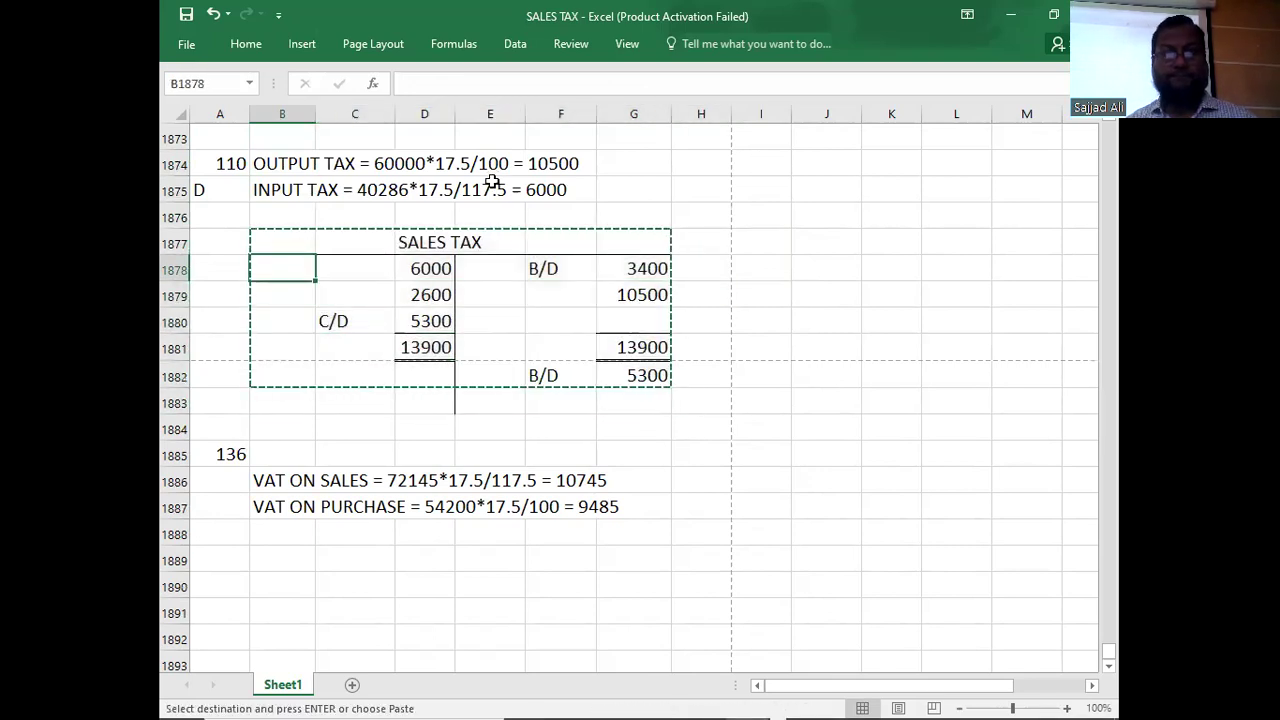
{"action": "key", "text": "Up"}
{"action": "key", "text": "Up"}
{"action": "key", "text": "Up"}
{"action": "key", "text": "Up"}
{"action": "key", "text": "Up"}
{"action": "key", "text": "Up"}
{"action": "key", "text": "Up"}
{"action": "key", "text": "Up"}
{"action": "key", "text": "Up"}
{"action": "key", "text": "Up"}
{"action": "key", "text": "Up"}
{"action": "key", "text": "Up"}
{"action": "key", "text": "Up"}
{"action": "key", "text": "Up"}
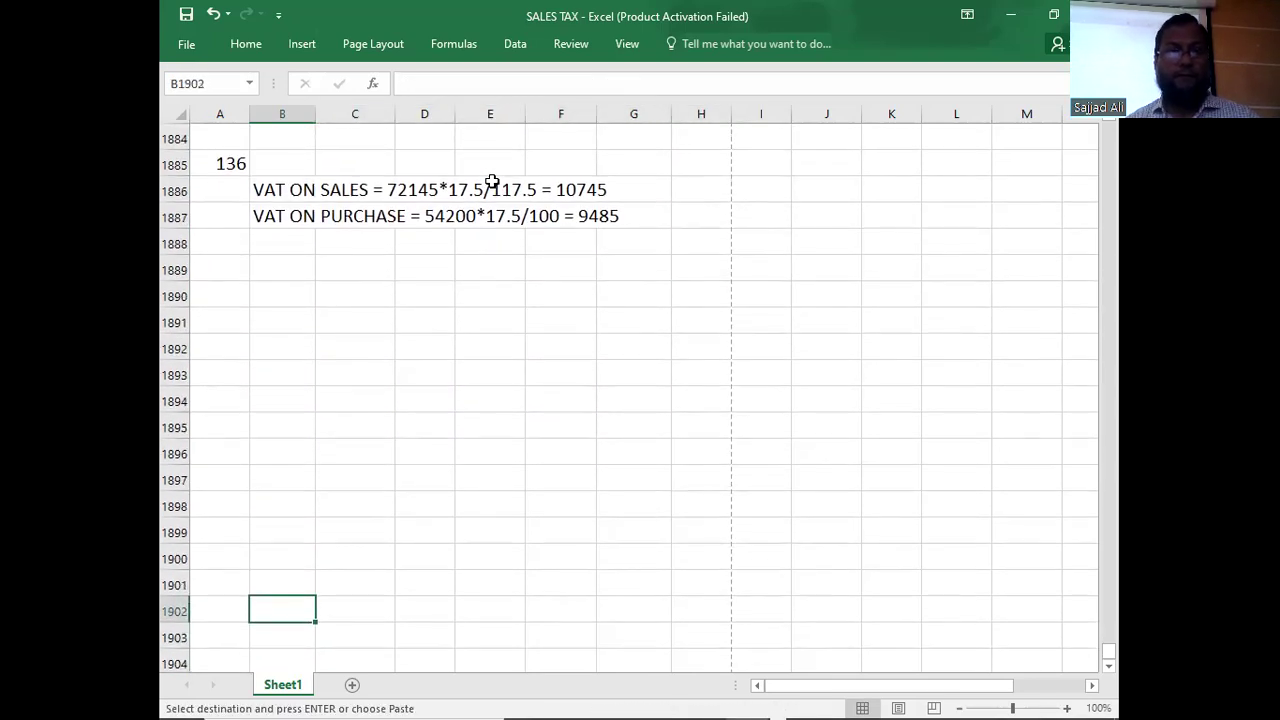
{"action": "key", "text": "ctrl+v"}
Clear the old labels and figures from B1890:G1894 of the pasted T-account, keeping its heading and ruled lines.
{"action": "key", "text": "Down"}
{"action": "key", "text": "shift+Right"}
{"action": "key", "text": "shift+Right"}
{"action": "key", "text": "shift+Right"}
{"action": "key", "text": "shift+Right"}
{"action": "key", "text": "shift+Right"}
{"action": "key", "text": "shift+Down"}
{"action": "key", "text": "shift+Down"}
{"action": "key", "text": "shift+Down"}
{"action": "key", "text": "shift+Down"}
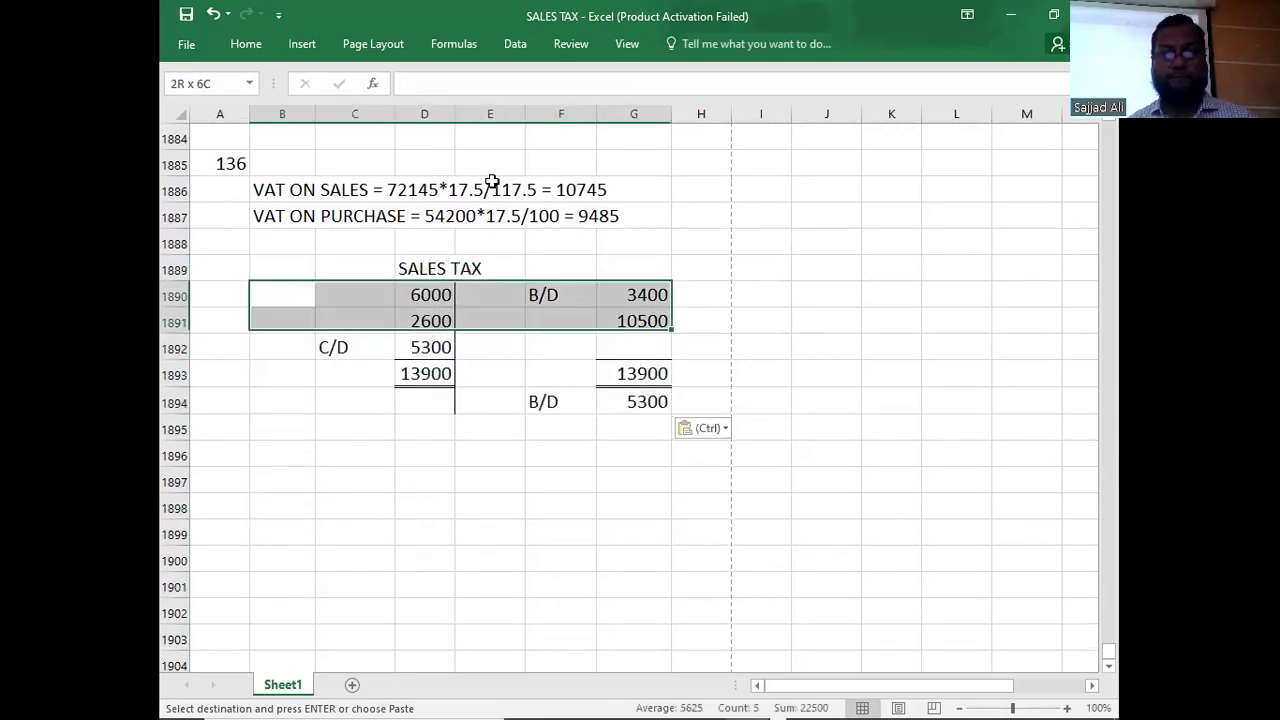
{"action": "key", "text": "Delete"}
Record question 136's opening tax liability on the credit side, with "B/D" in F1890 and 1354 in G1890.
{"action": "key", "text": "Right"}
{"action": "key", "text": "Right"}
{"action": "key", "text": "Right"}
{"action": "key", "text": "Right"}
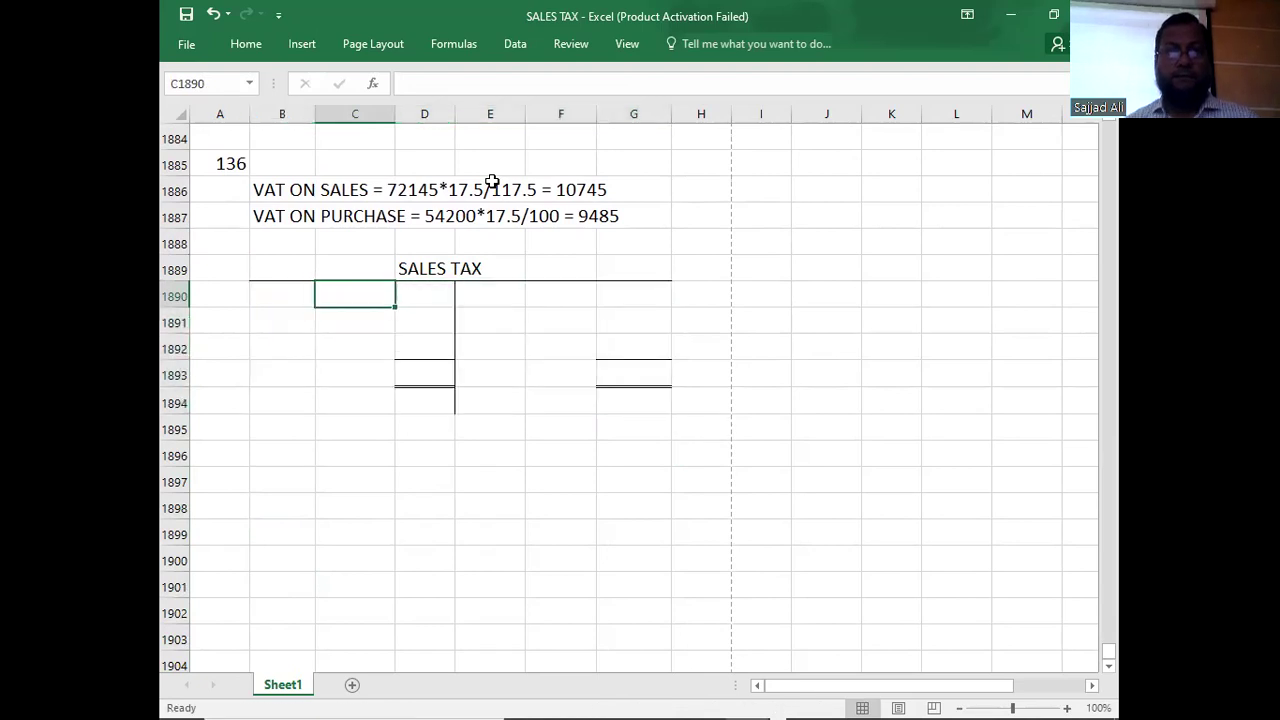
{"action": "key", "text": "alt+Tab"}
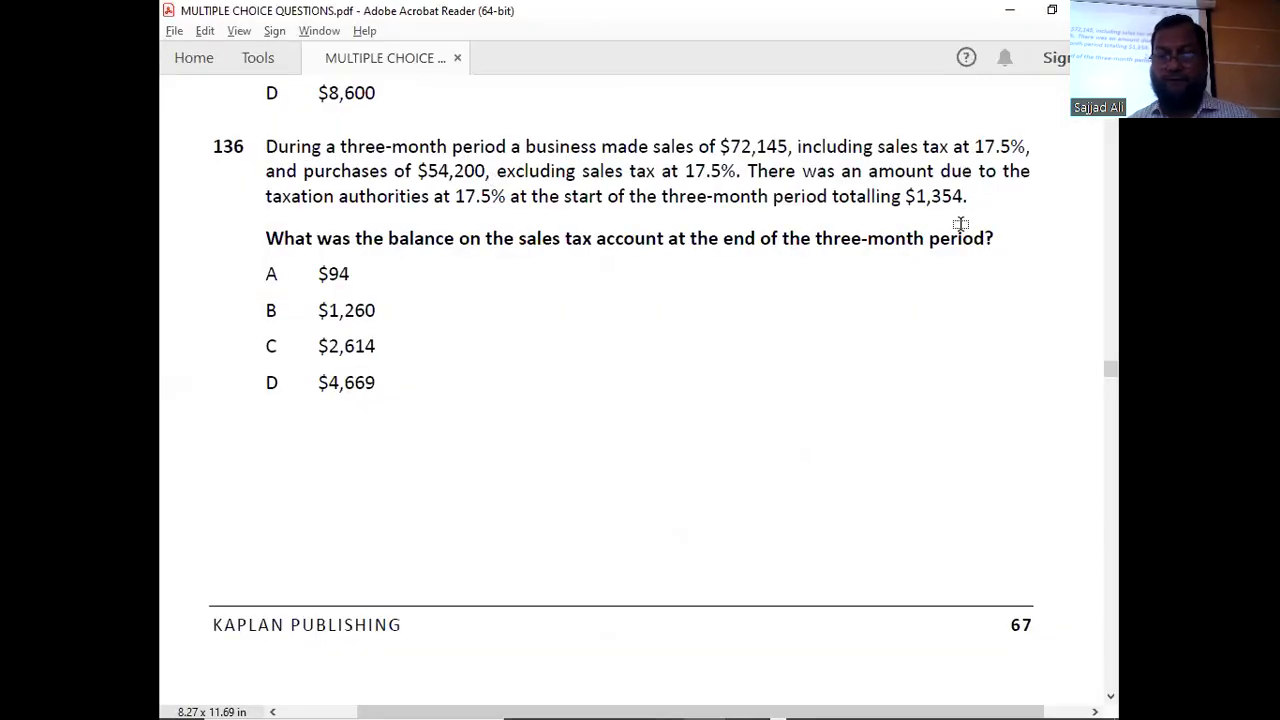
{"action": "key", "text": "alt+Tab"}
{"action": "type", "text": "B/D"}
{"action": "key", "text": "Tab"}
{"action": "type", "text": "1354"}
{"action": "key", "text": "Return"}
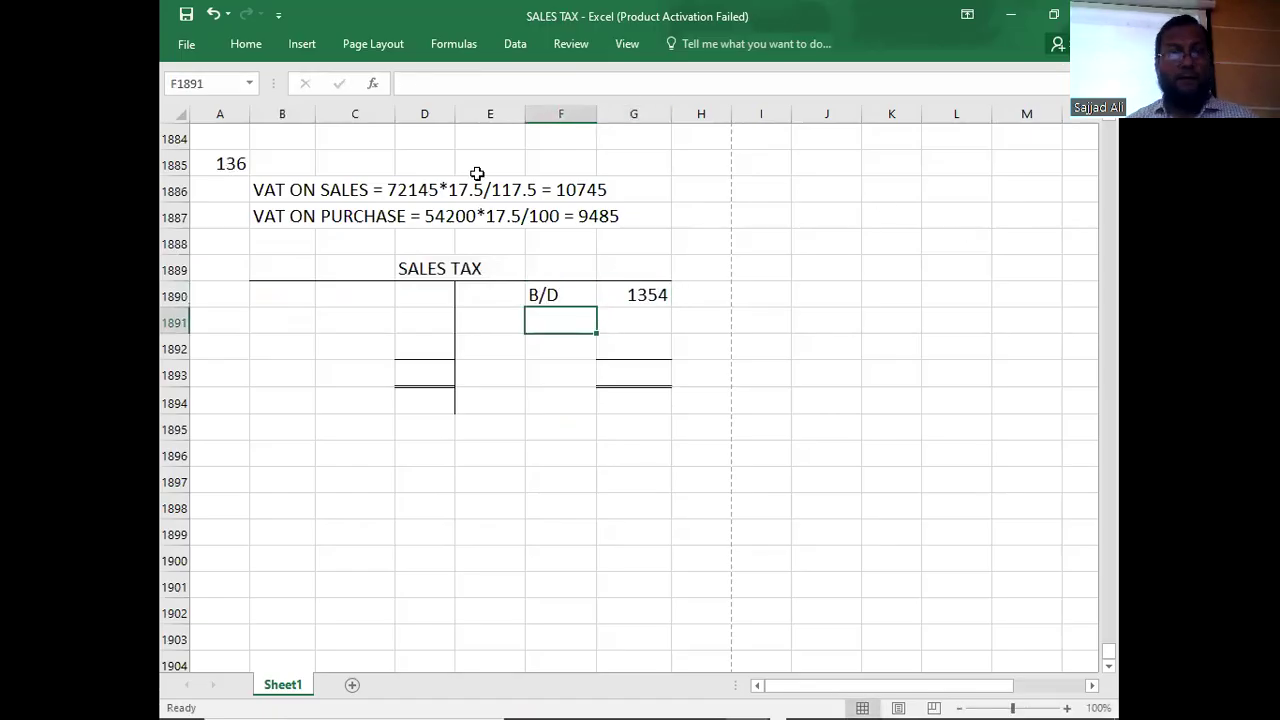
Post question 136's tax figures to the T-account: VAT on sales 10745 in G1891 and VAT on purchases 9485 in D1890.
{"action": "left_click", "coordinate": [634, 319]}
{"action": "type", "text": "10745"}
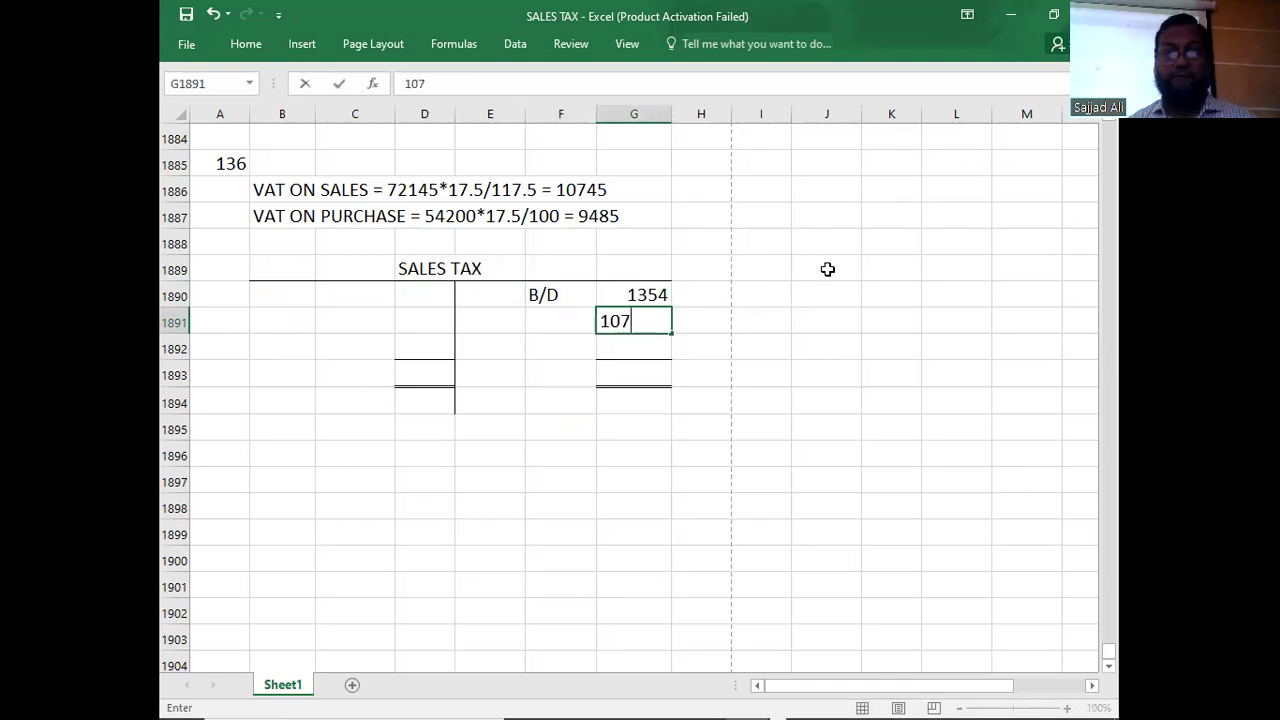
{"action": "left_click", "coordinate": [415, 297]}
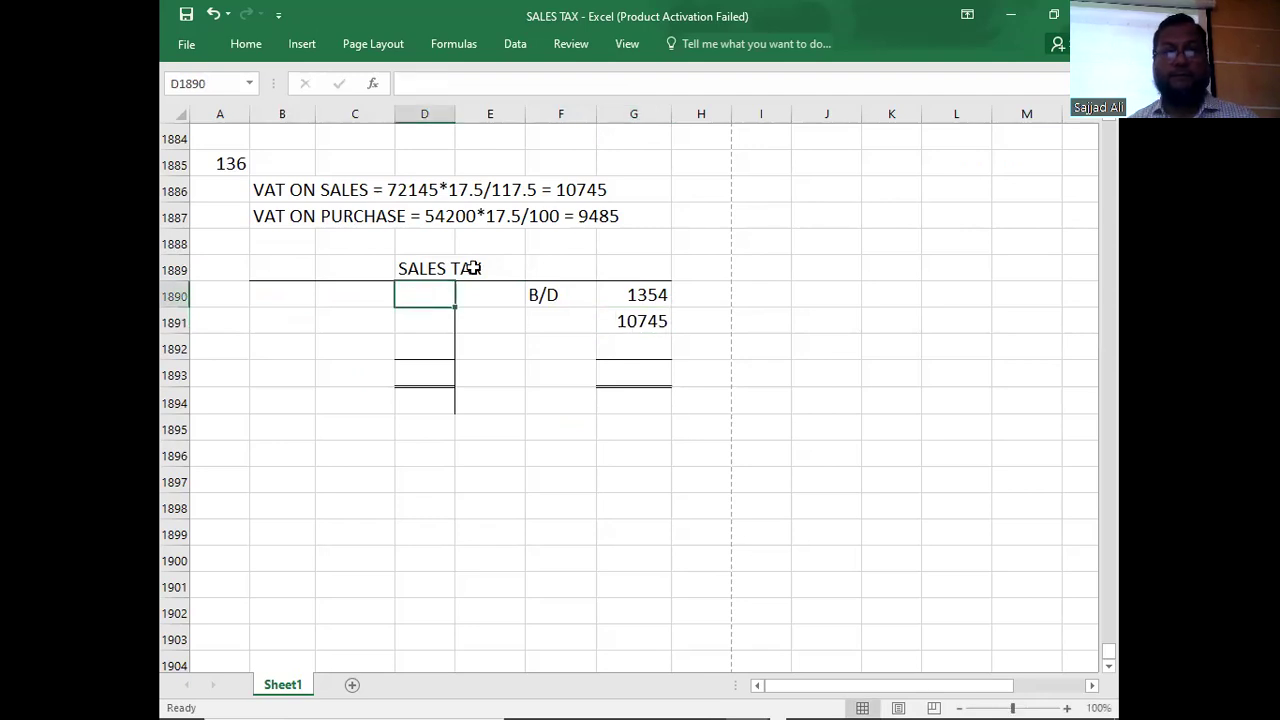
{"action": "type", "text": "9485"}
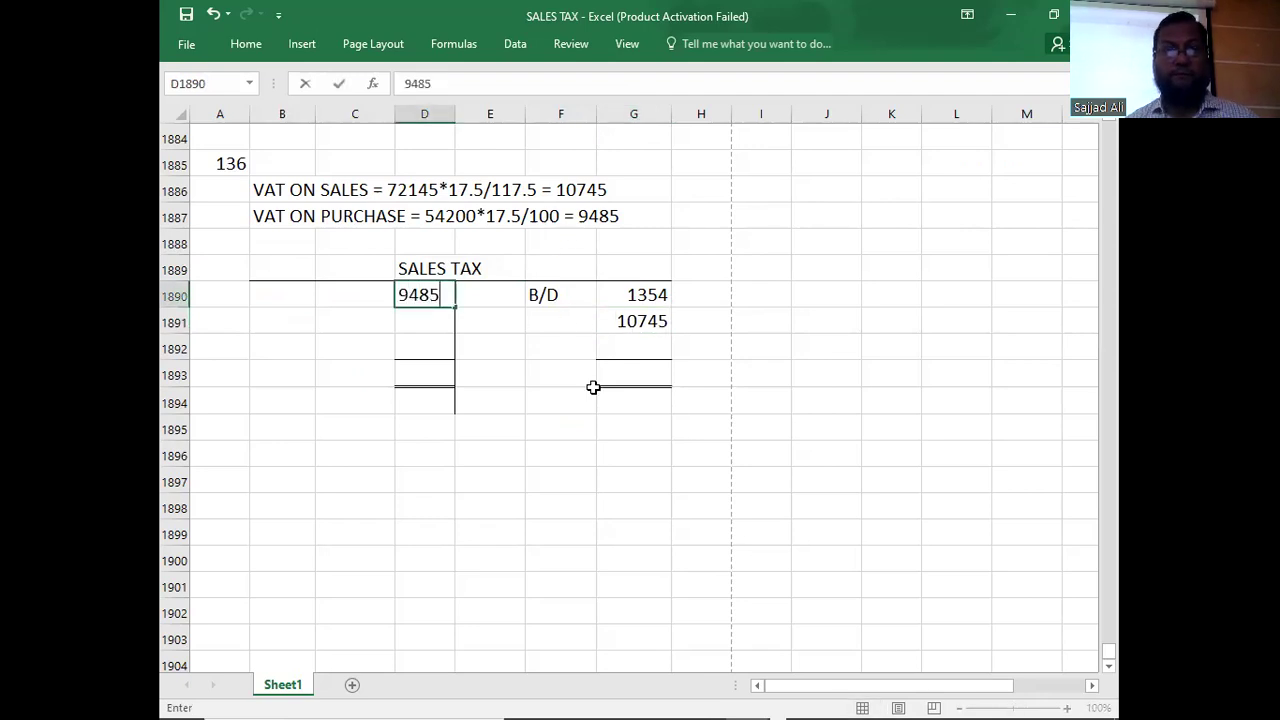
{"action": "key", "text": "Return"}
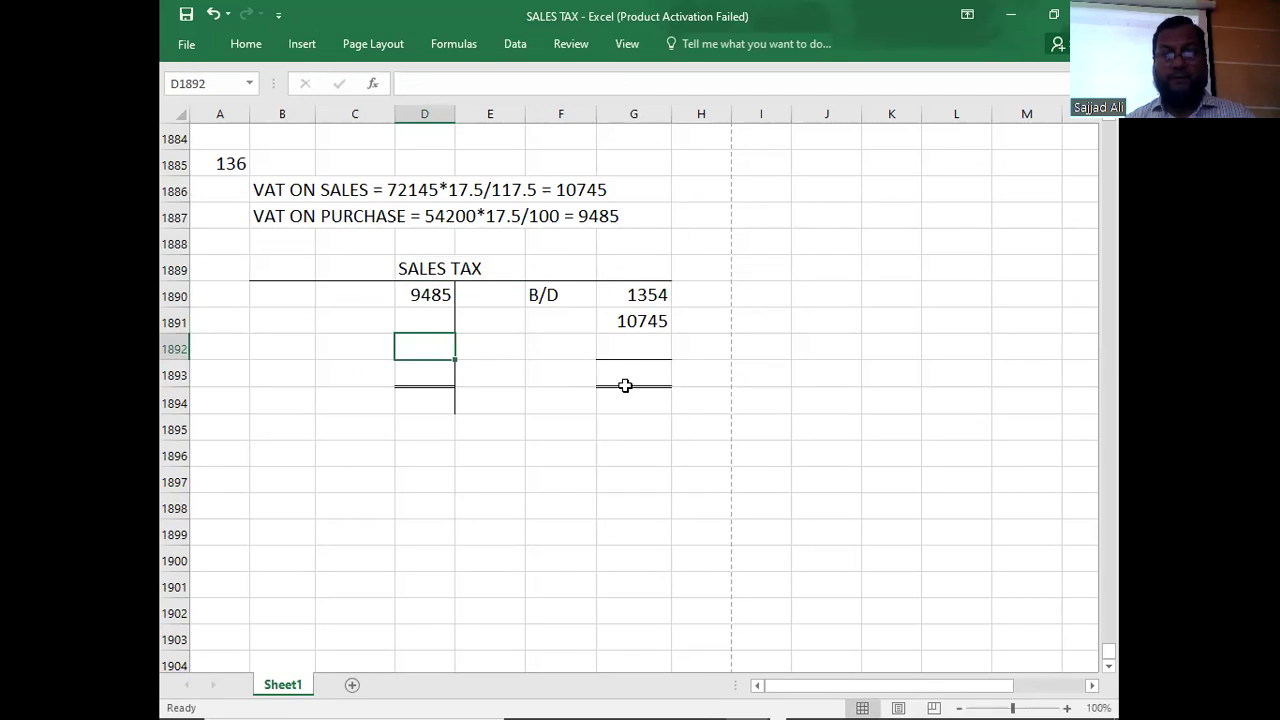
Total both sides of question 136's sales tax account, with 12099 in G1893 and in D1893.
{"action": "left_click", "coordinate": [633, 371]}
{"action": "key", "text": "ctrl+y"}
{"action": "key", "text": "Up"}
{"action": "key", "text": "Up"}
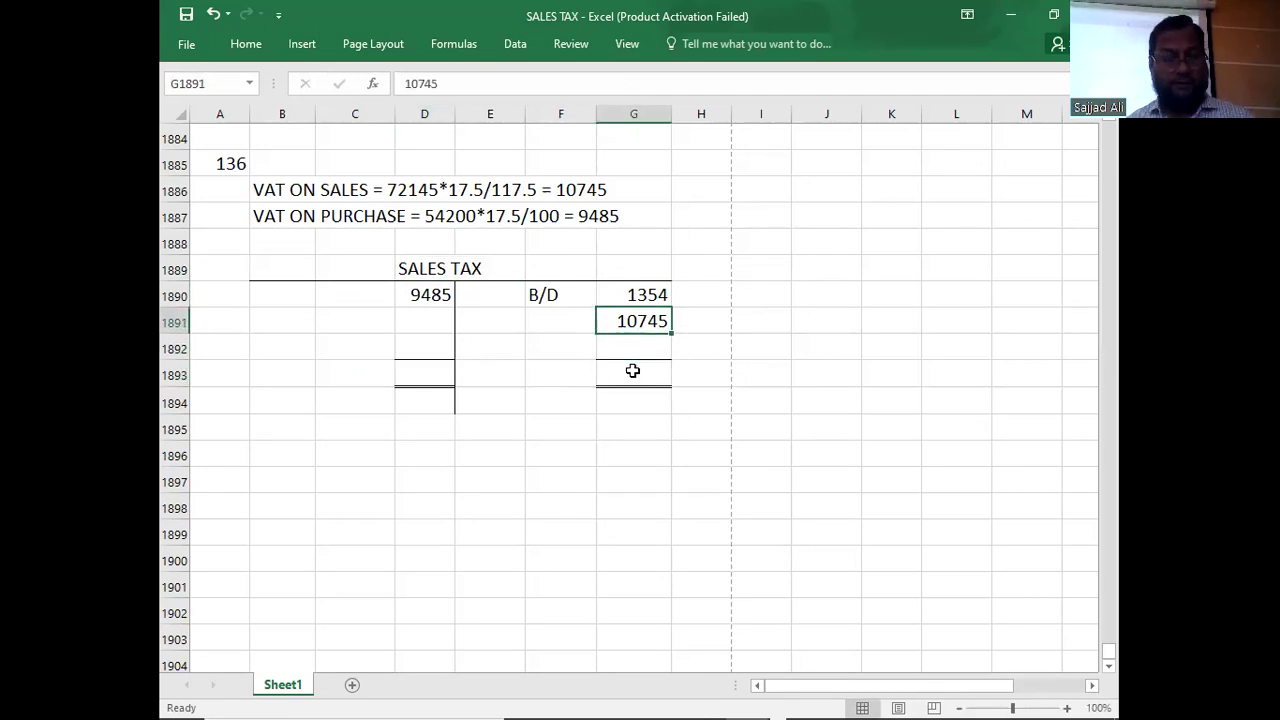
{"action": "key", "text": "shift+Up"}
{"action": "left_click", "coordinate": [633, 371]}
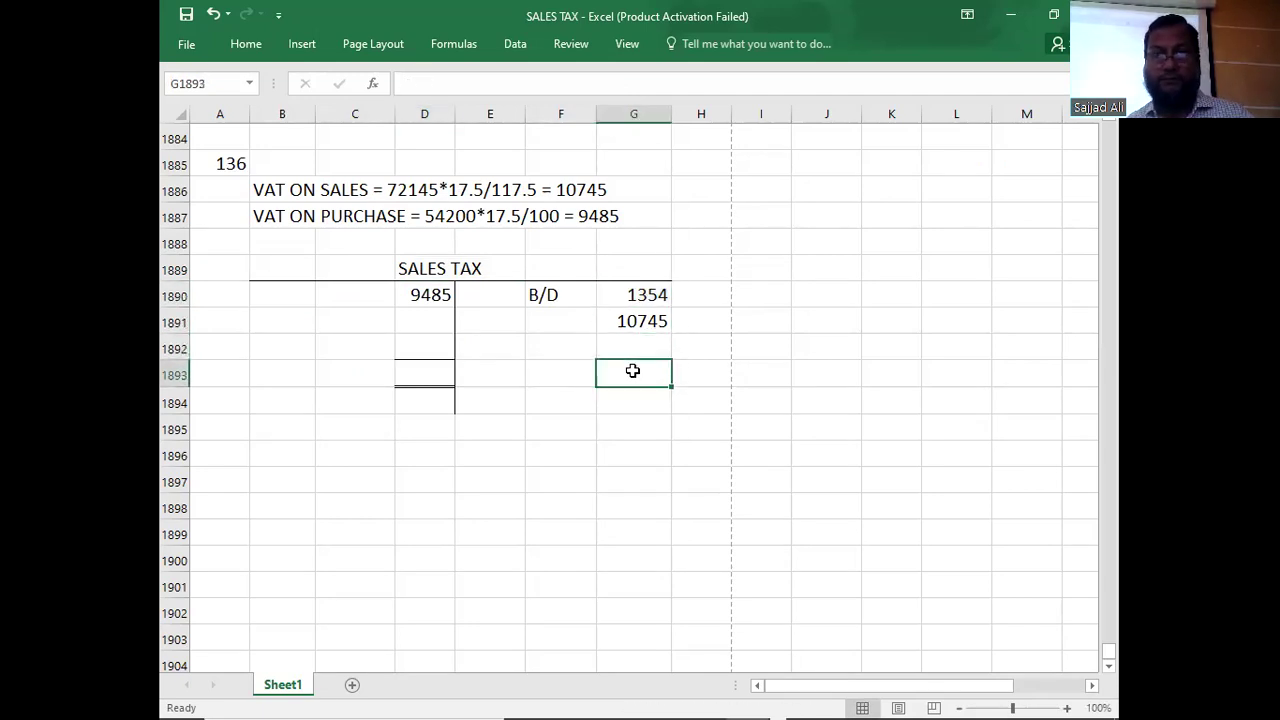
{"action": "type", "text": "12099"}
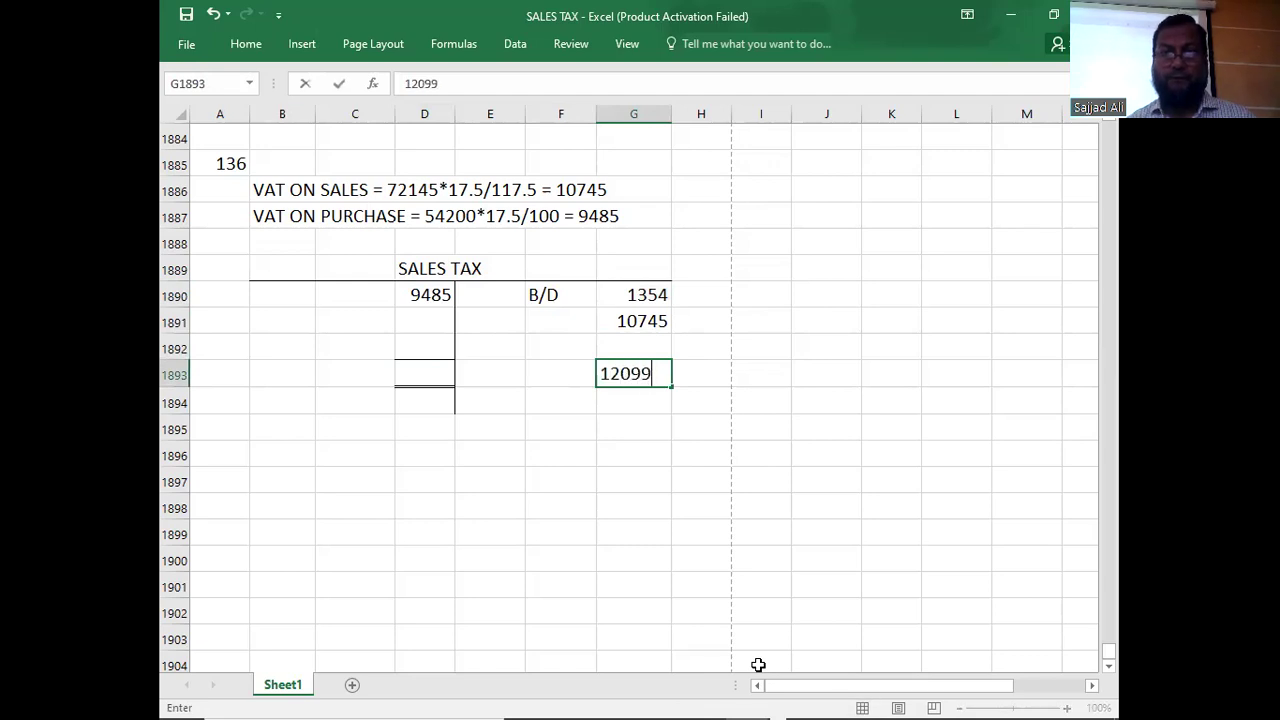
{"action": "key", "text": "Left"}
{"action": "key", "text": "Left"}
{"action": "key", "text": "Left"}
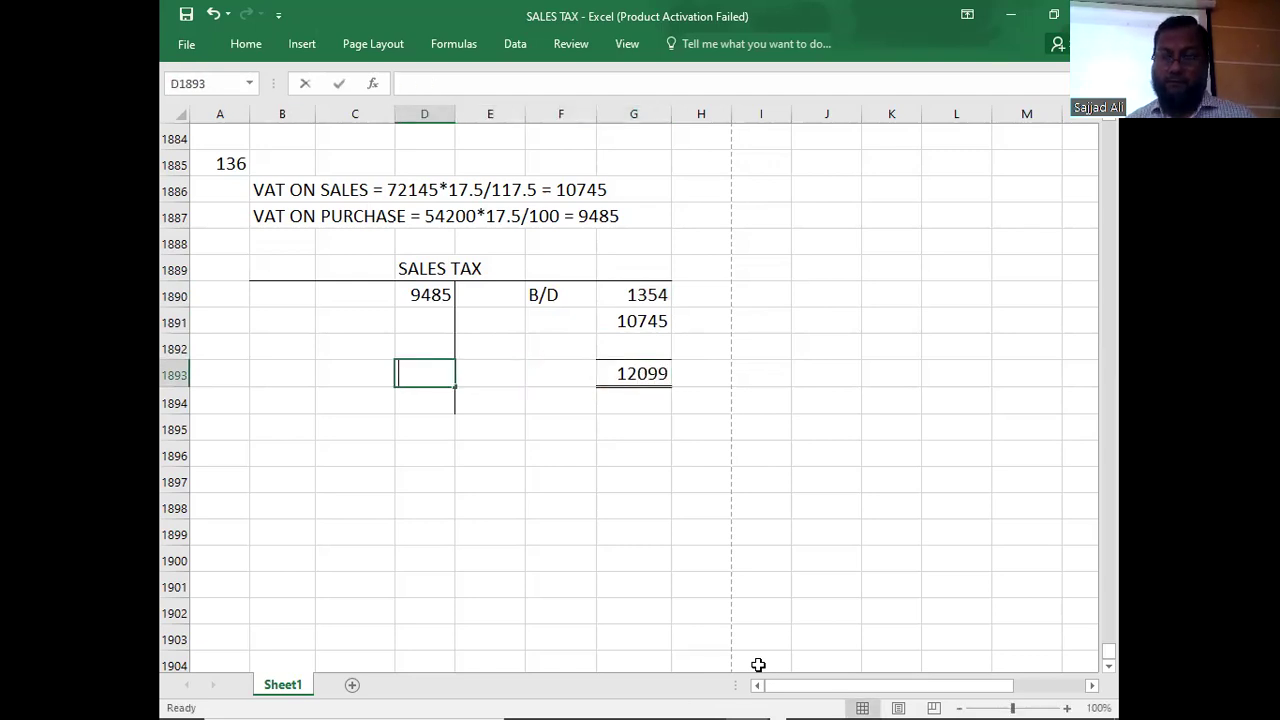
{"action": "type", "text": "12099"}
Add the closing balance on the debit side, with "C/D" in C1892 and 2614 in D1892.
{"action": "key", "text": "Up"}
{"action": "key", "text": "Left"}
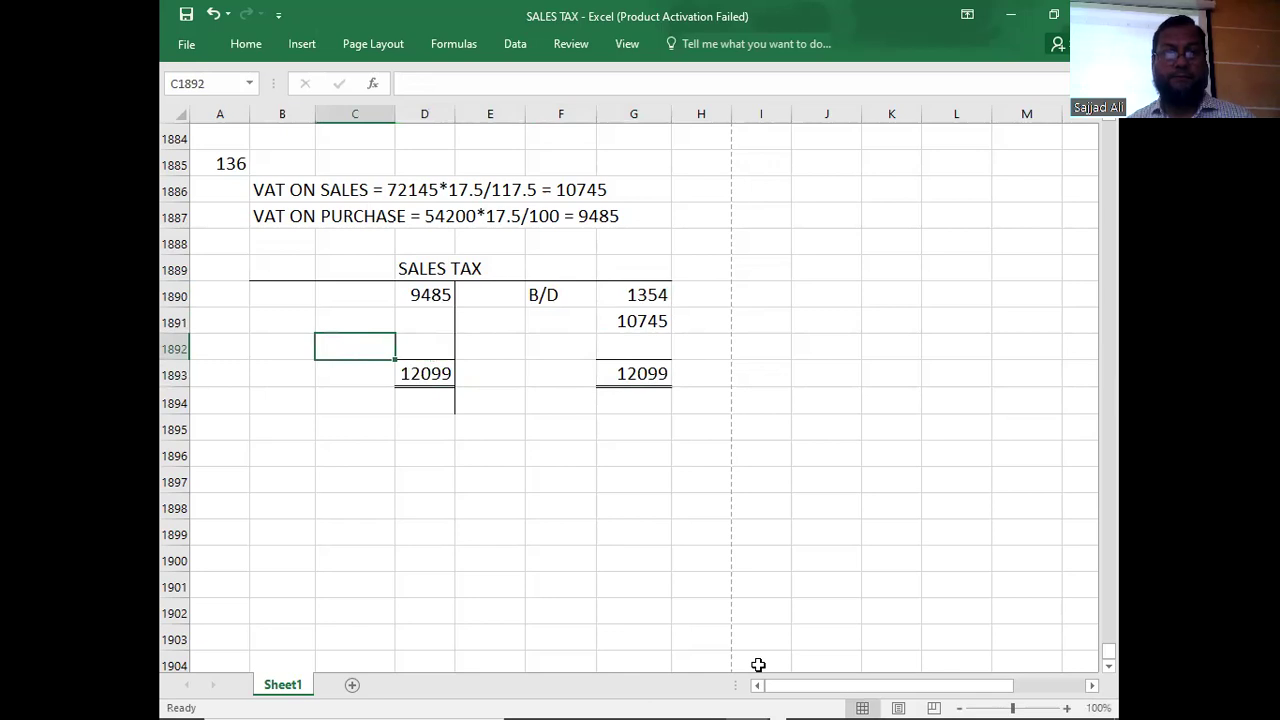
{"action": "type", "text": "C/D"}
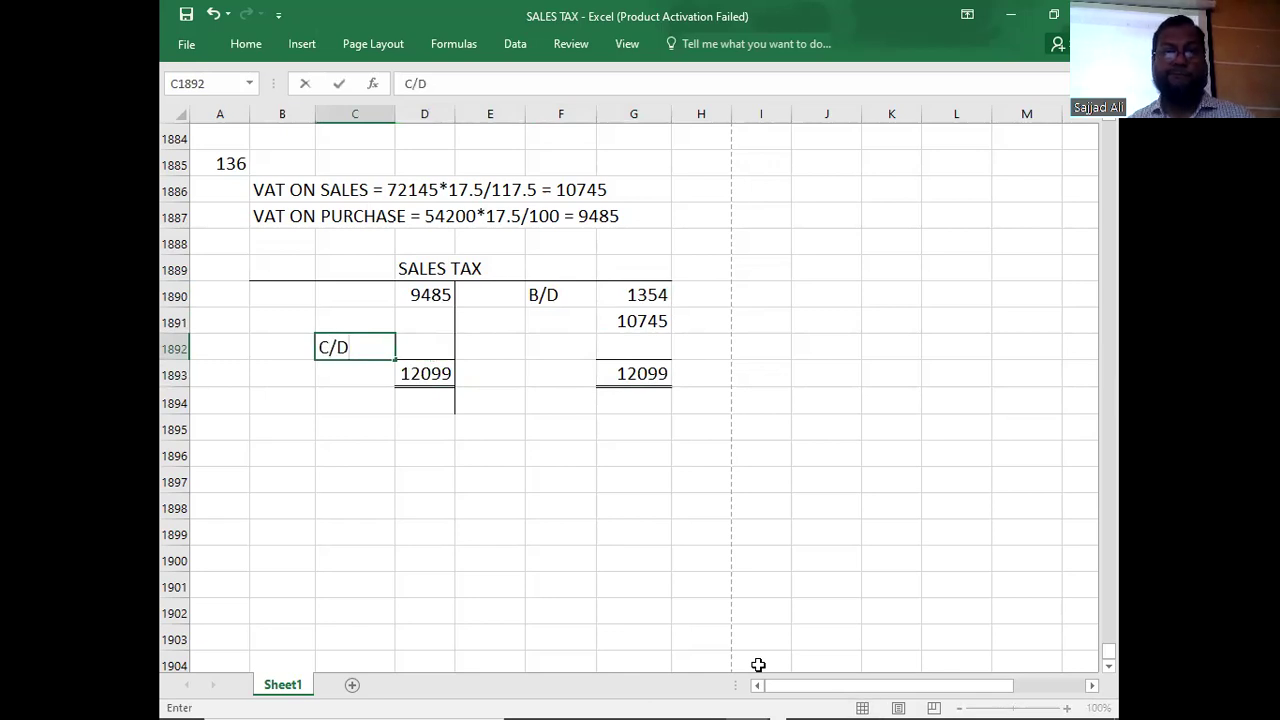
{"action": "key", "text": "Tab"}
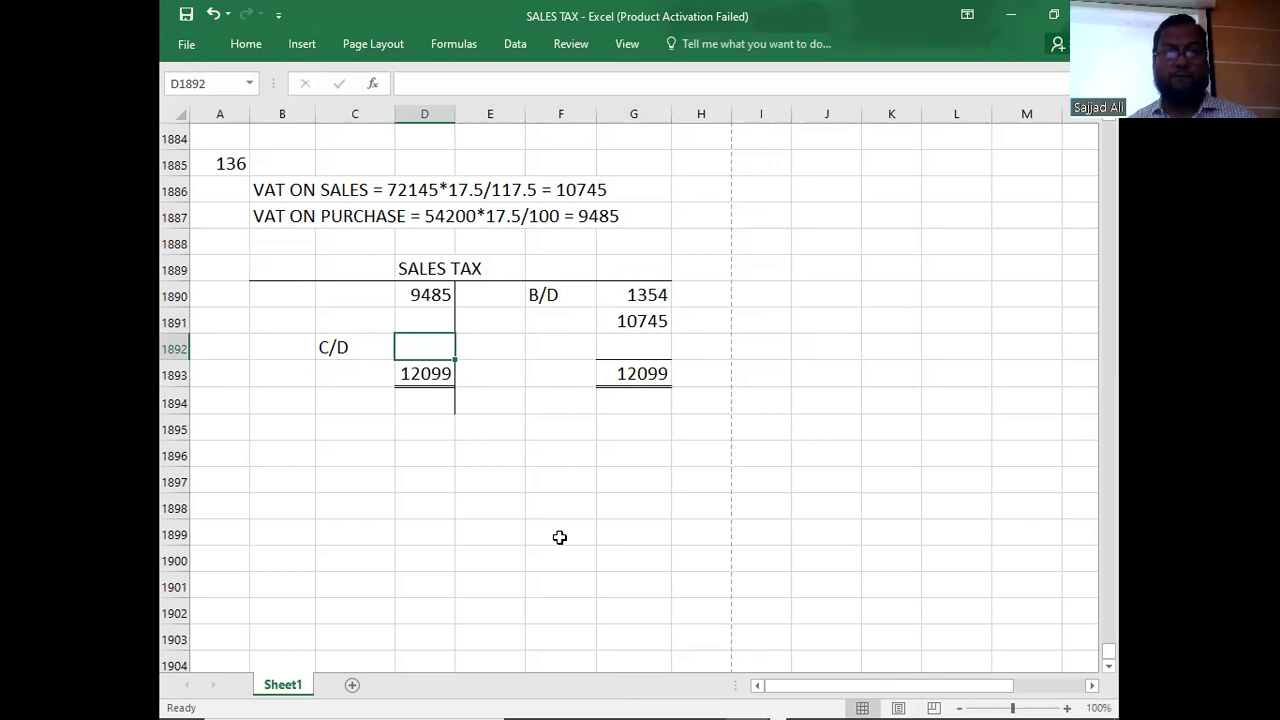
{"action": "type", "text": "2614"}
{"action": "key", "text": "Return"}
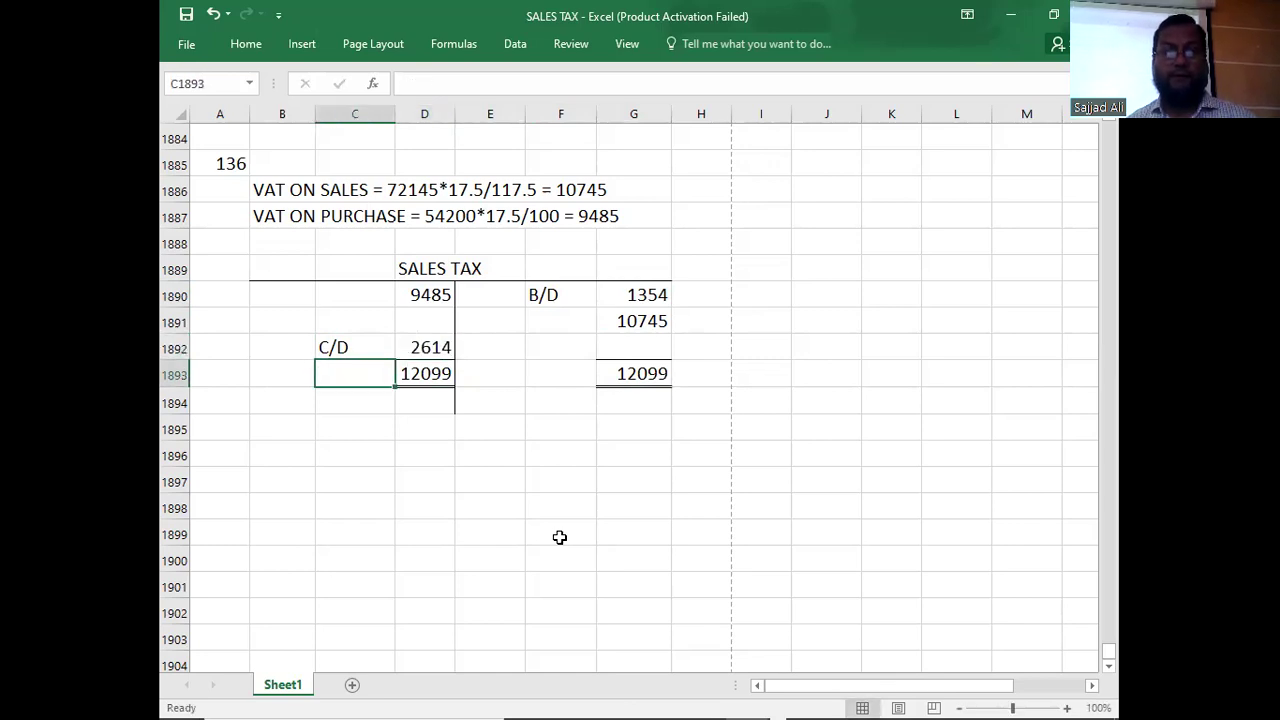
Bring the balance down below the credit total, with "B/D" in capitals in F1894 and 2614 in G1894.
{"action": "left_click", "coordinate": [543, 403]}
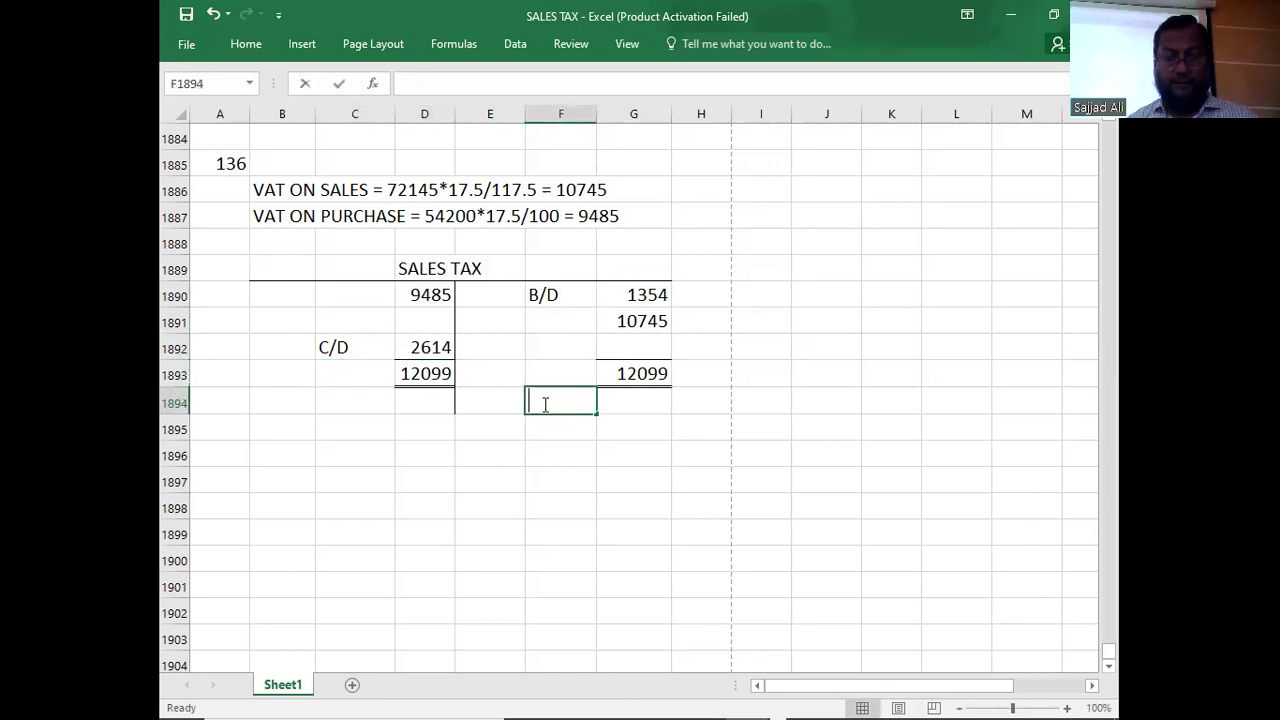
{"action": "type", "text": "b/d"}
{"action": "key", "text": "Tab"}
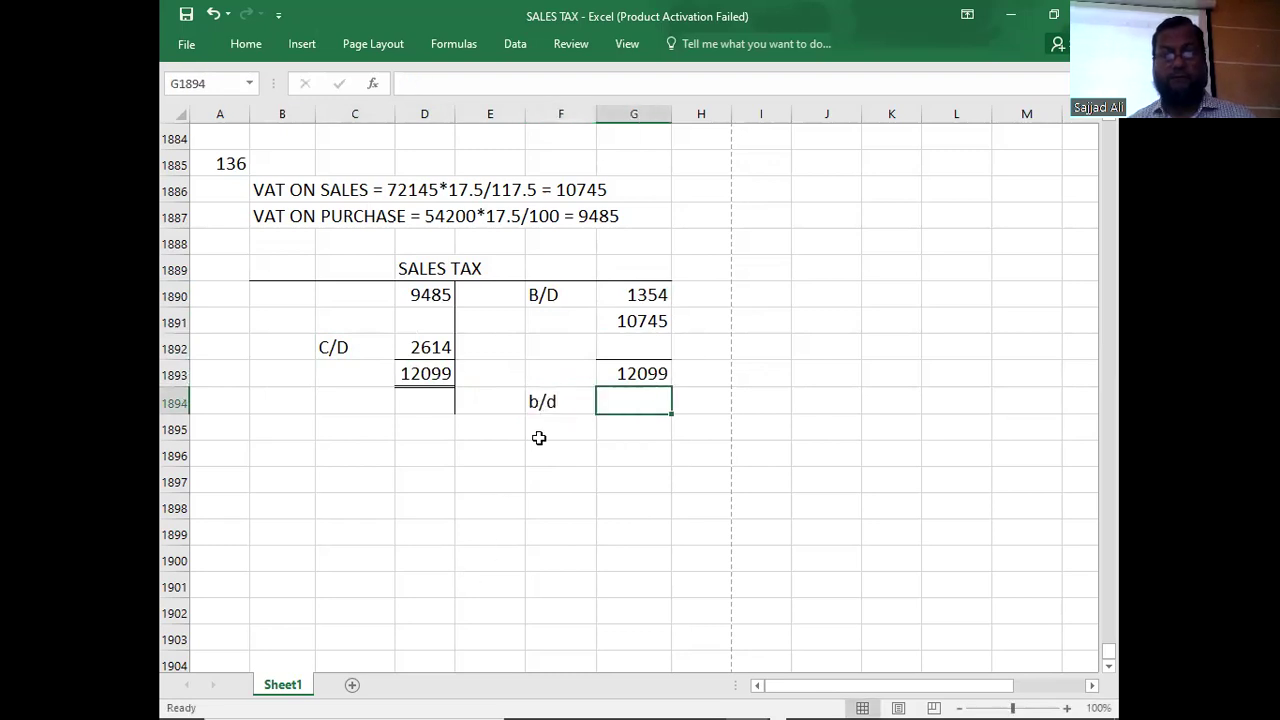
{"action": "left_click", "coordinate": [553, 400]}
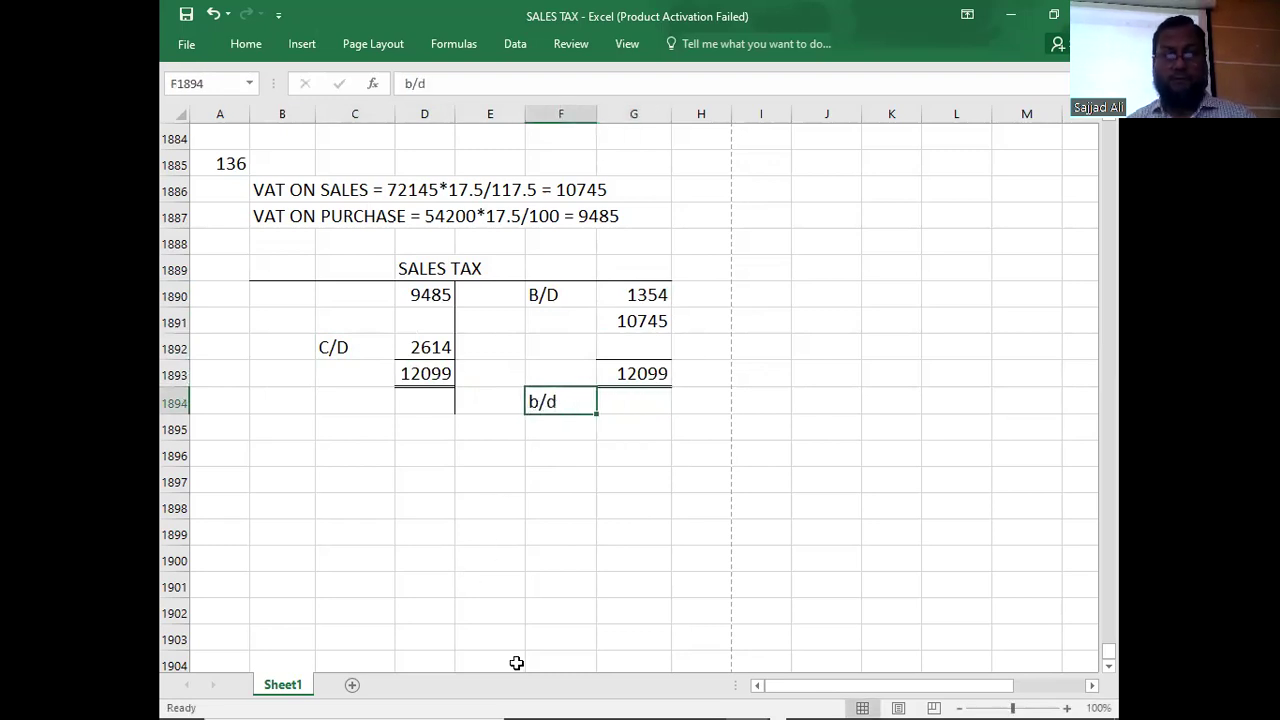
{"action": "type", "text": "B/D"}
{"action": "key", "text": "Tab"}
{"action": "type", "text": "2614"}
{"action": "key", "text": "Return"}
{"action": "key", "text": "Return"}
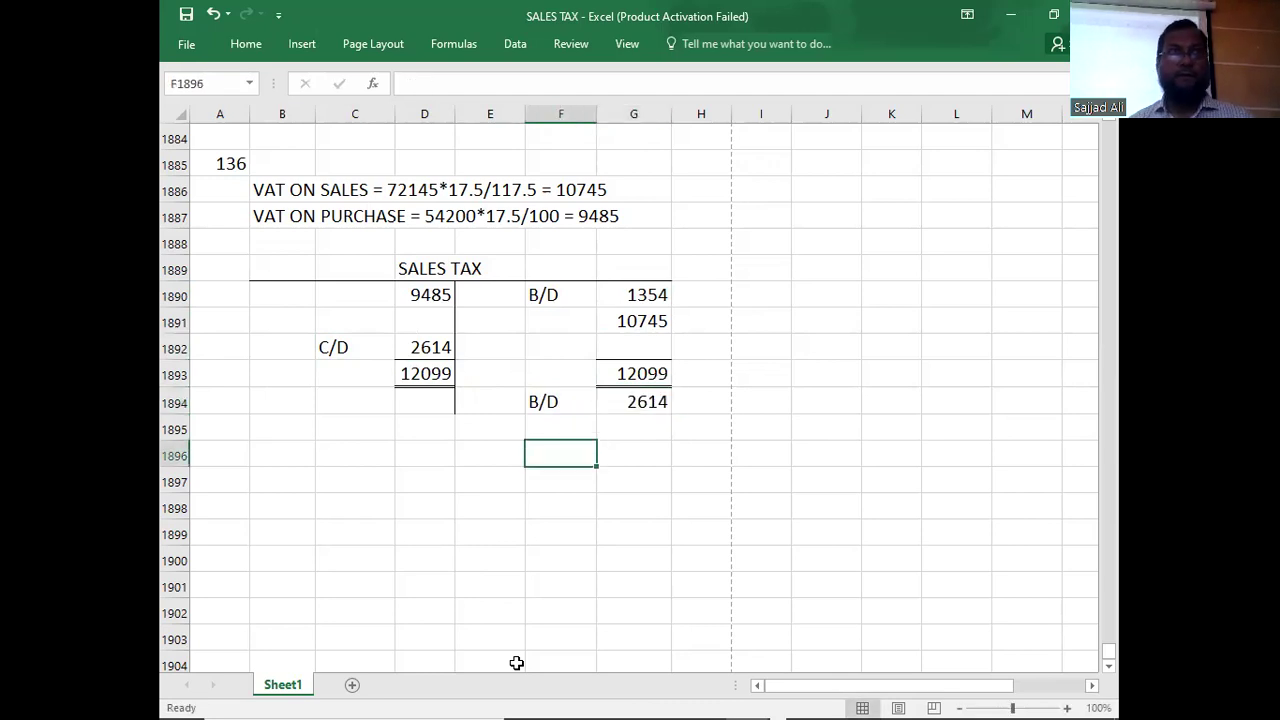
Record answer option "C" for question 136 in A1886, below the question number, and go to A1896.
{"action": "left_click", "coordinate": [216, 197]}
{"action": "type", "text": "C"}
{"action": "key", "text": "Return"}
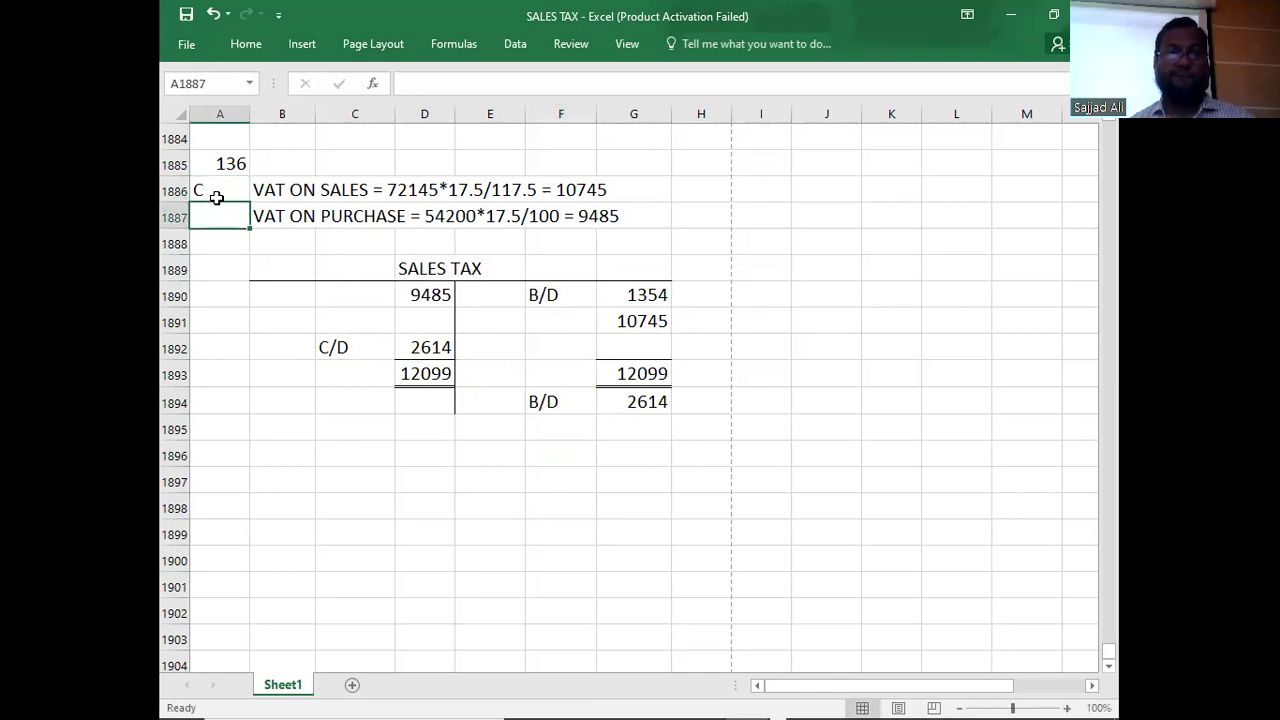
{"action": "left_click", "coordinate": [222, 456]}
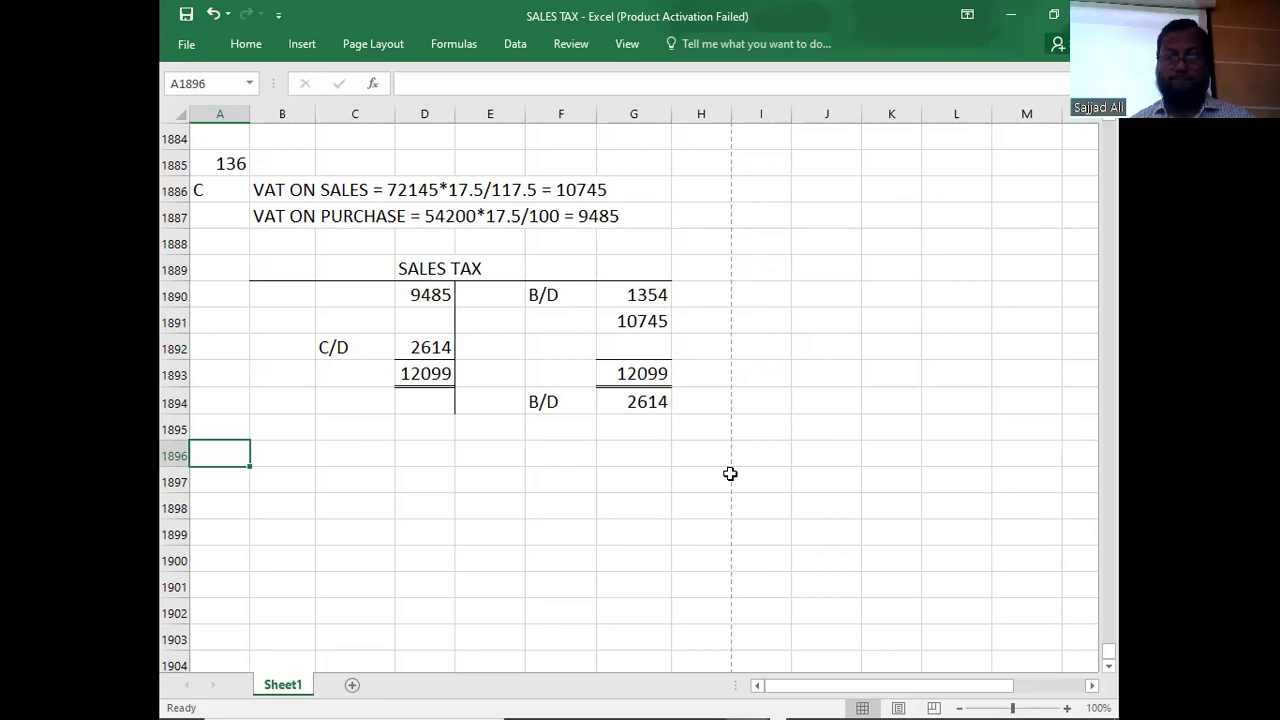
{"action": "key", "text": "alt+p"}
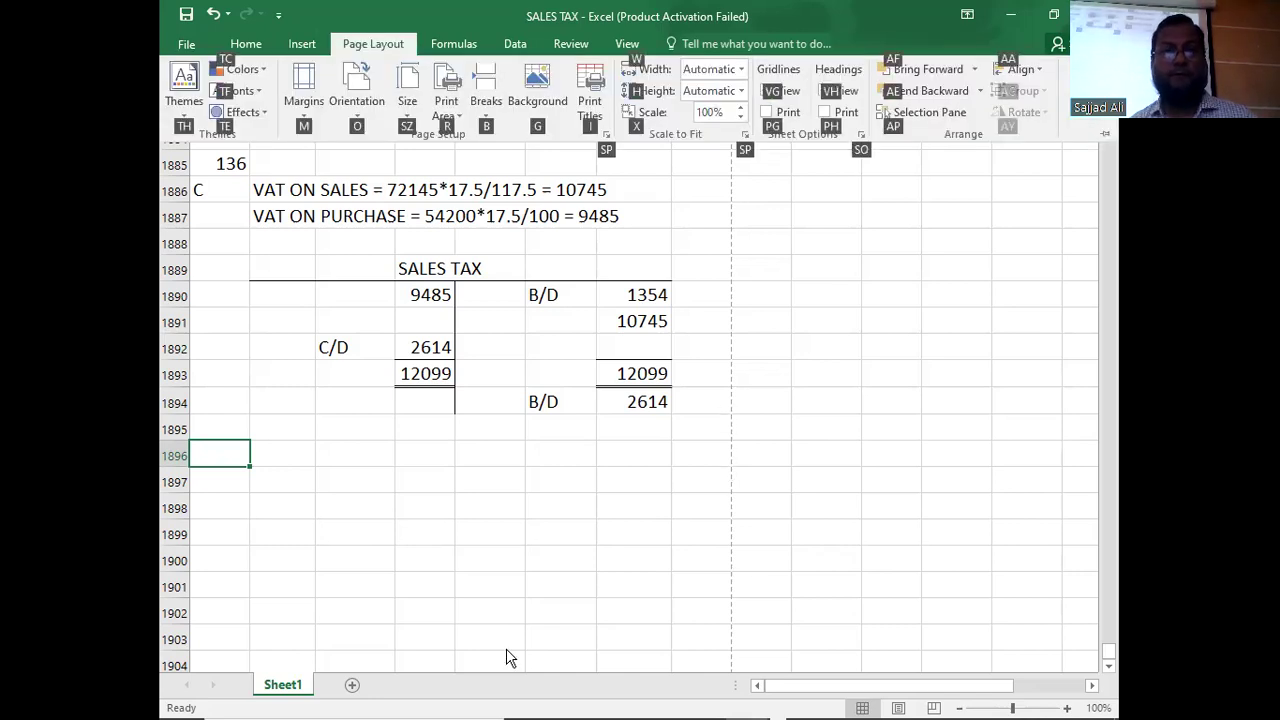
{"action": "key", "text": "Escape"}
{"action": "key", "text": "Escape"}
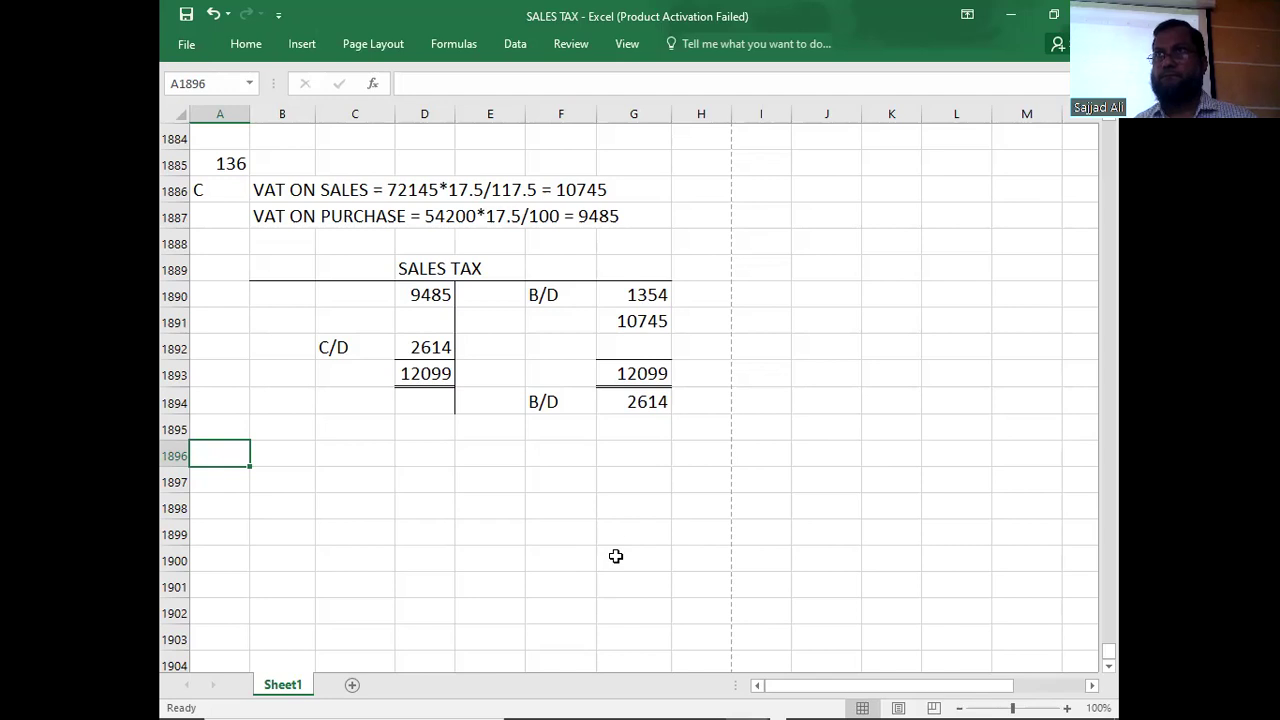
Switch to the multiple choice questions PDF in Acrobat Reader and look through the questions following 136, from 137 to 140.
{"action": "key", "text": "alt+Tab"}
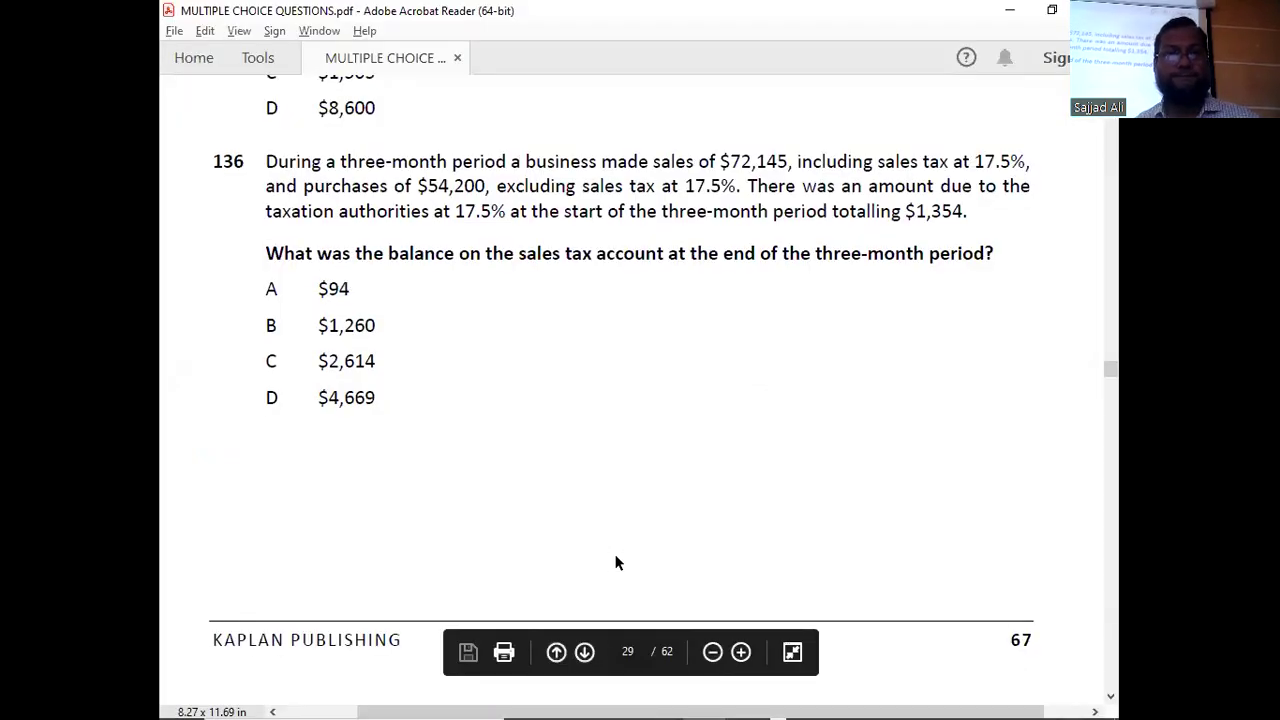
{"action": "scroll", "coordinate": [615, 563], "scroll_direction": "down", "scroll_amount": 2}
{"action": "scroll", "coordinate": [615, 563], "scroll_direction": "down", "scroll_amount": 4}
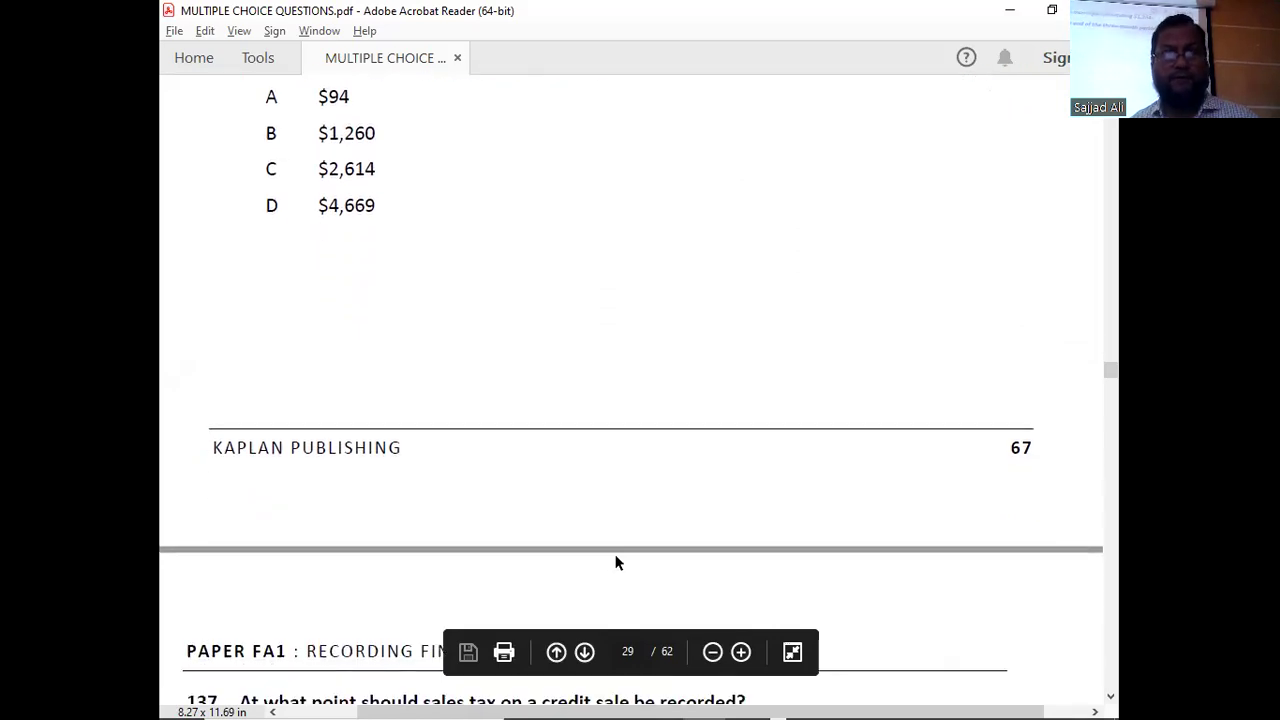
{"action": "scroll", "coordinate": [615, 553], "scroll_direction": "down", "scroll_amount": 6}
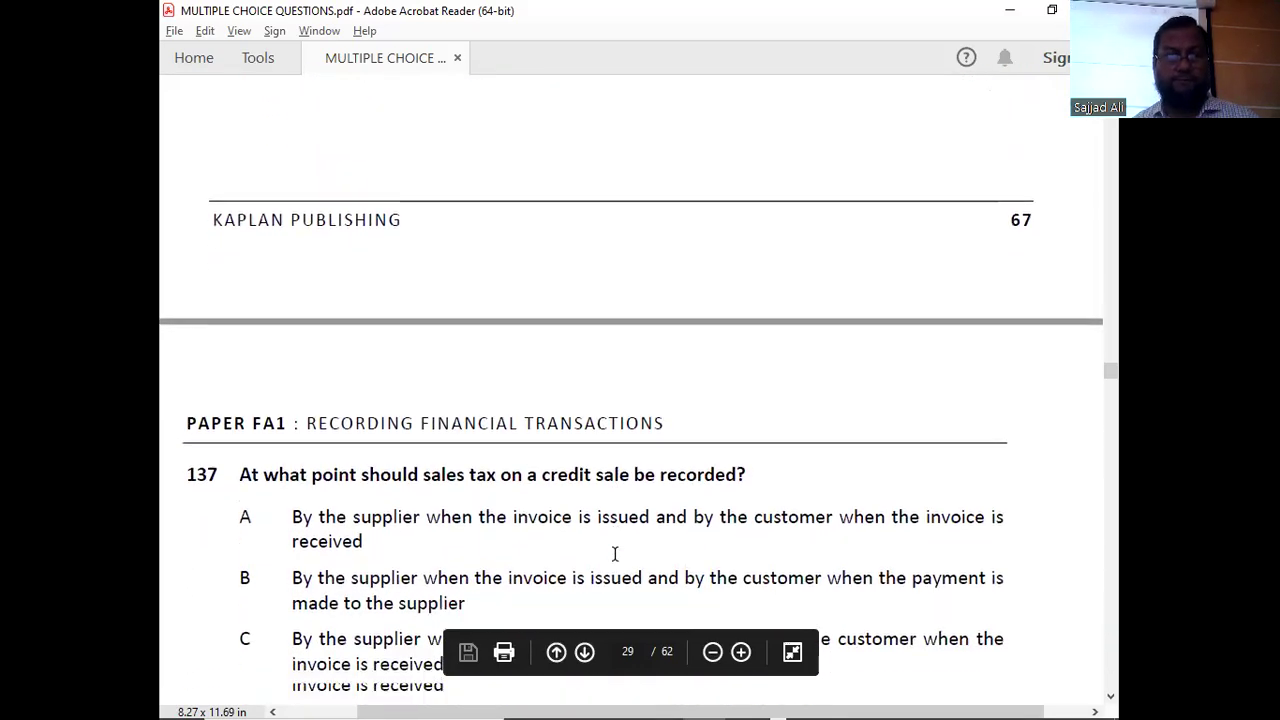
{"action": "scroll", "coordinate": [615, 553], "scroll_direction": "down", "scroll_amount": 8}
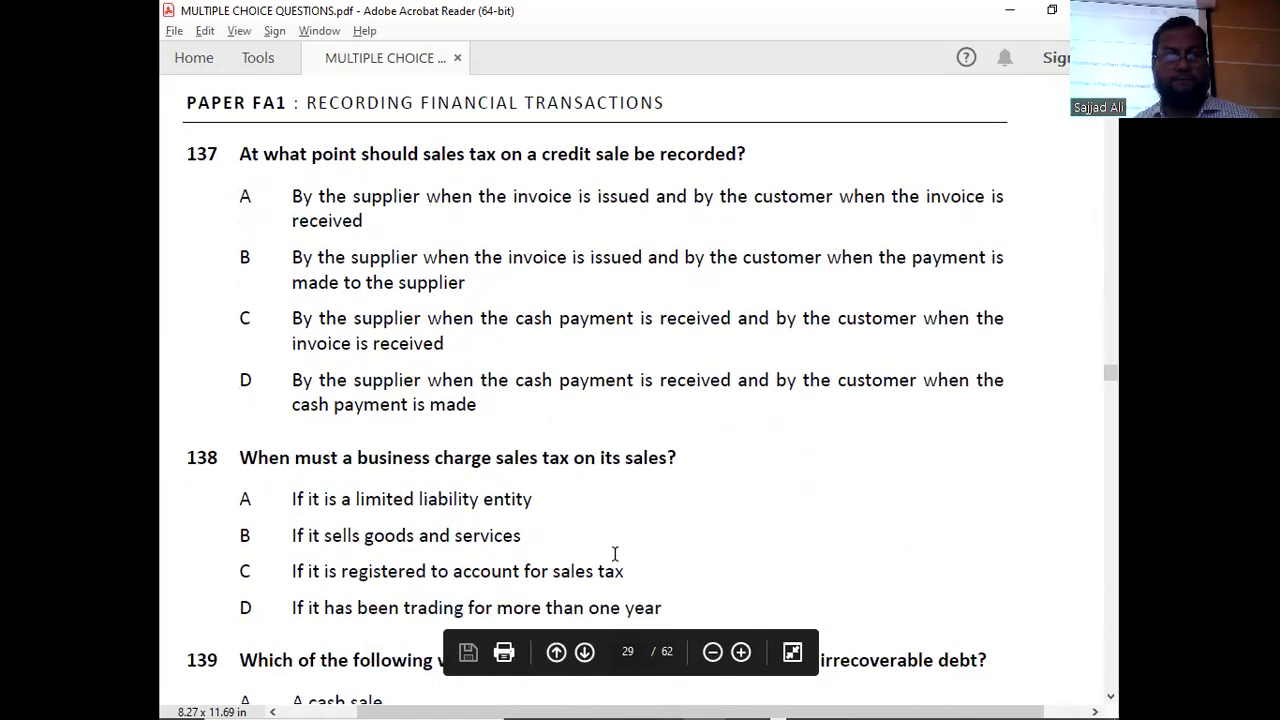
{"action": "scroll", "coordinate": [615, 553], "scroll_direction": "down", "scroll_amount": 1}
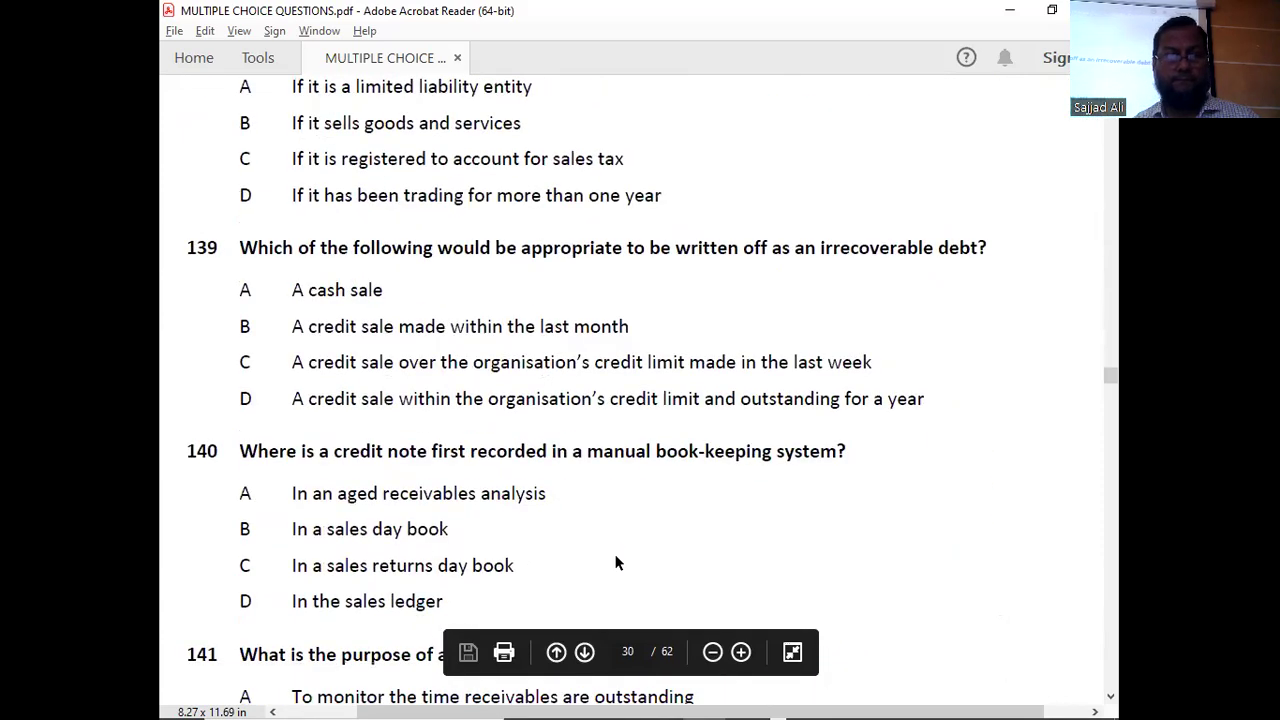
Go back through the sales tax questions in the PDF from 138 to 131, and examine questions 131 and 132.
{"action": "scroll", "coordinate": [615, 563], "scroll_direction": "up", "scroll_amount": 4}
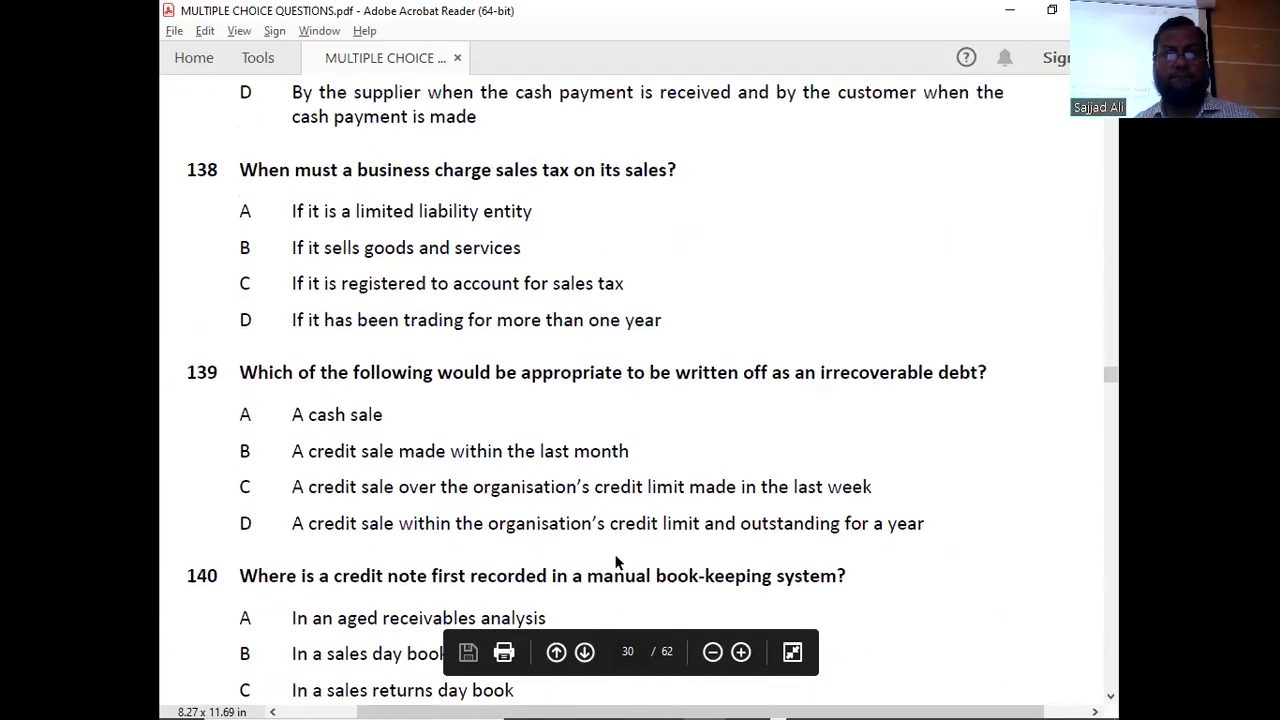
{"action": "scroll", "coordinate": [615, 563], "scroll_direction": "up", "scroll_amount": 6}
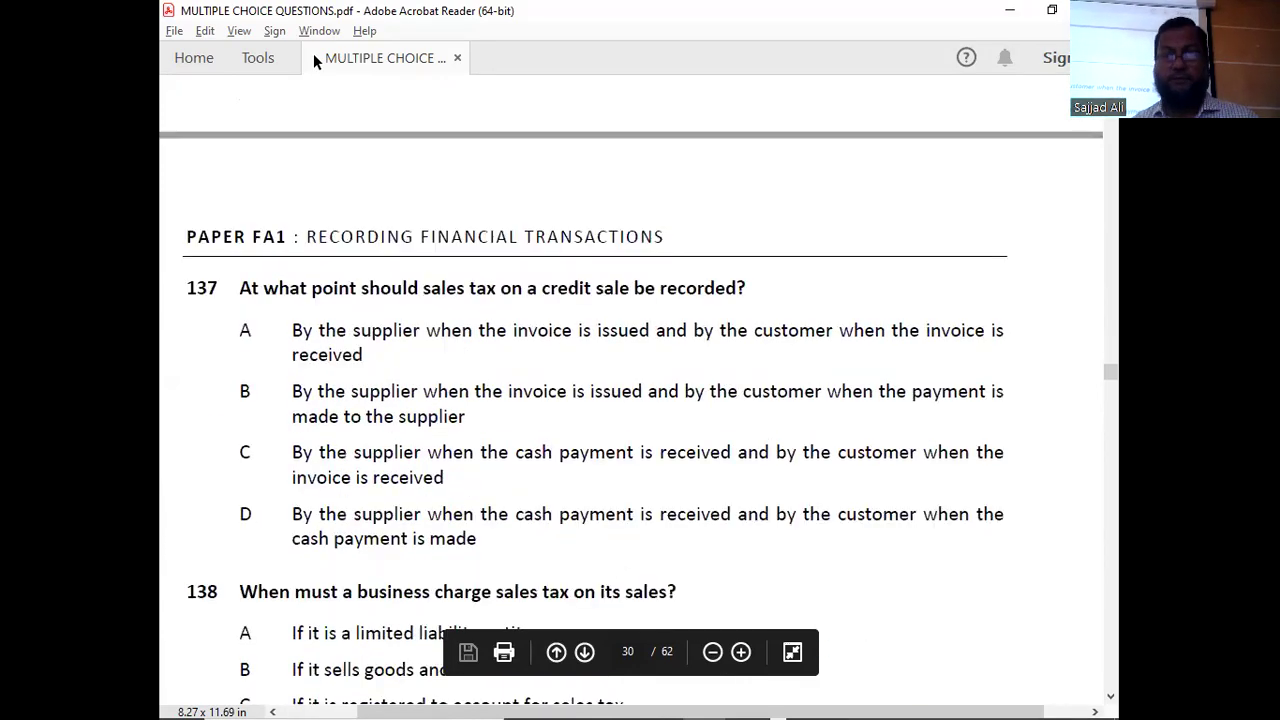
{"action": "scroll", "coordinate": [313, 60], "scroll_direction": "up", "scroll_amount": 4}
{"action": "scroll", "coordinate": [313, 60], "scroll_direction": "up", "scroll_amount": 7}
{"action": "scroll", "coordinate": [313, 60], "scroll_direction": "up", "scroll_amount": 5}
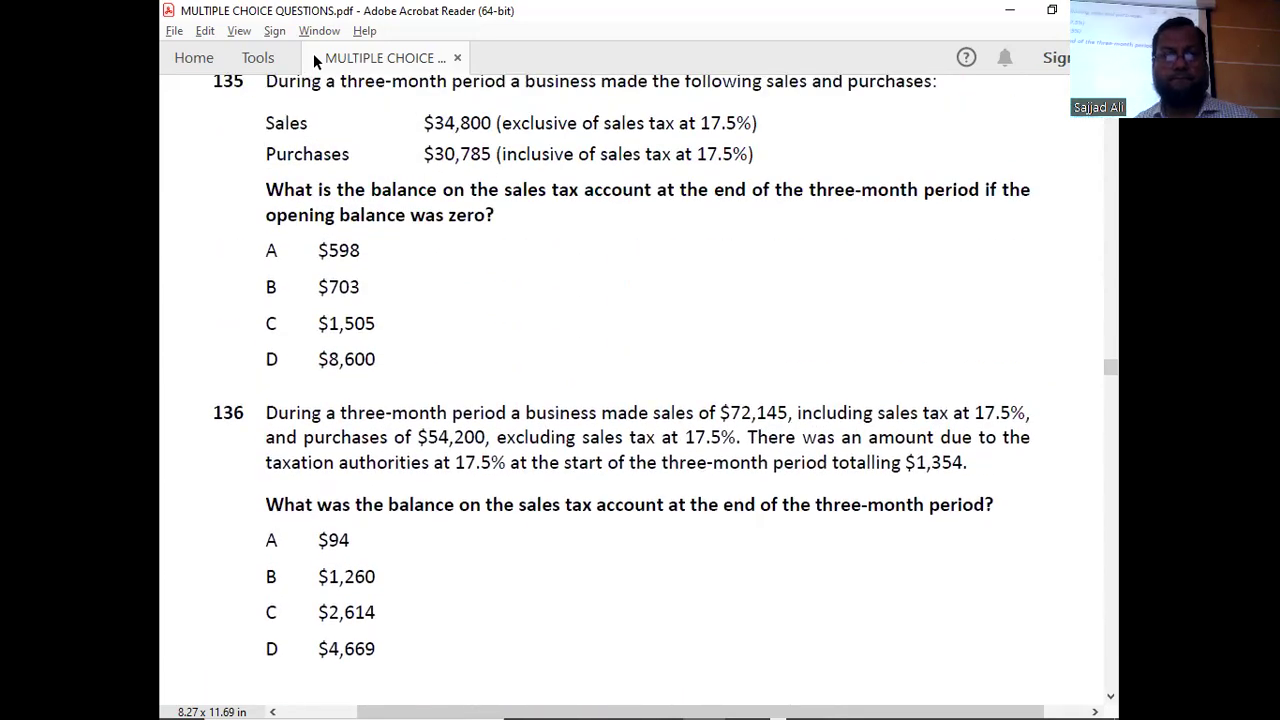
{"action": "scroll", "coordinate": [313, 60], "scroll_direction": "down", "scroll_amount": 1}
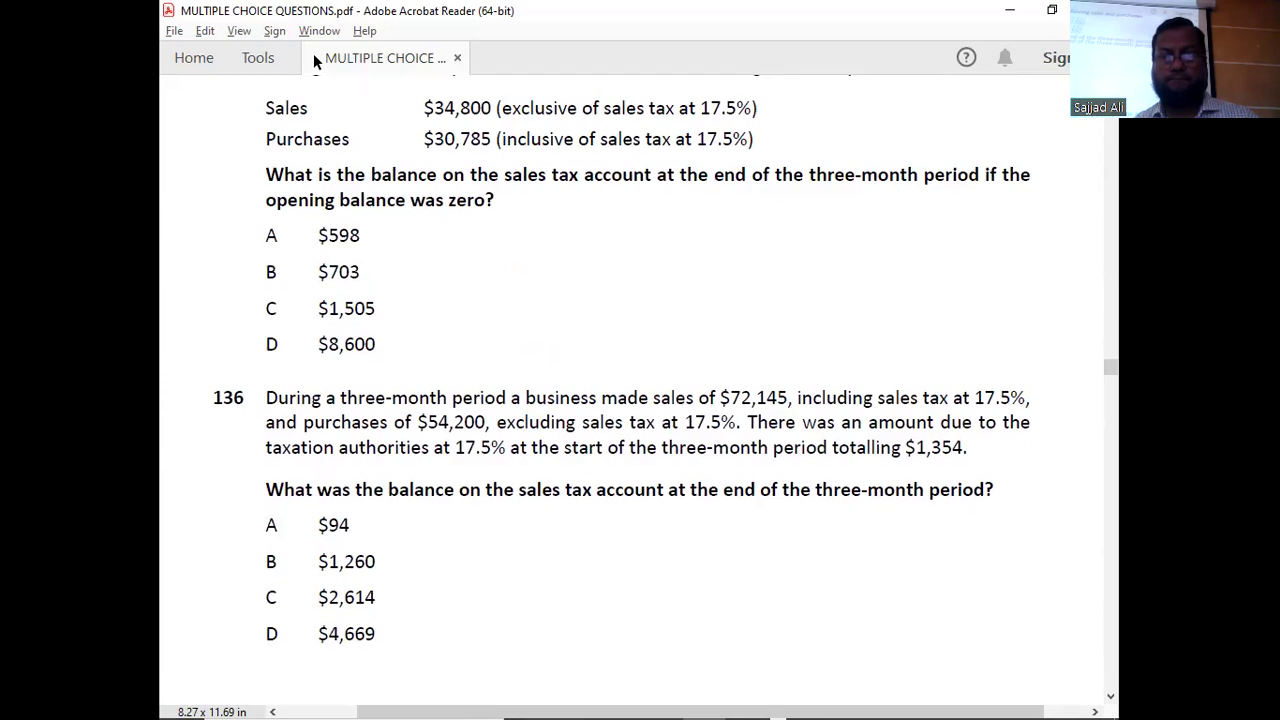
{"action": "scroll", "coordinate": [313, 60], "scroll_direction": "up", "scroll_amount": 1}
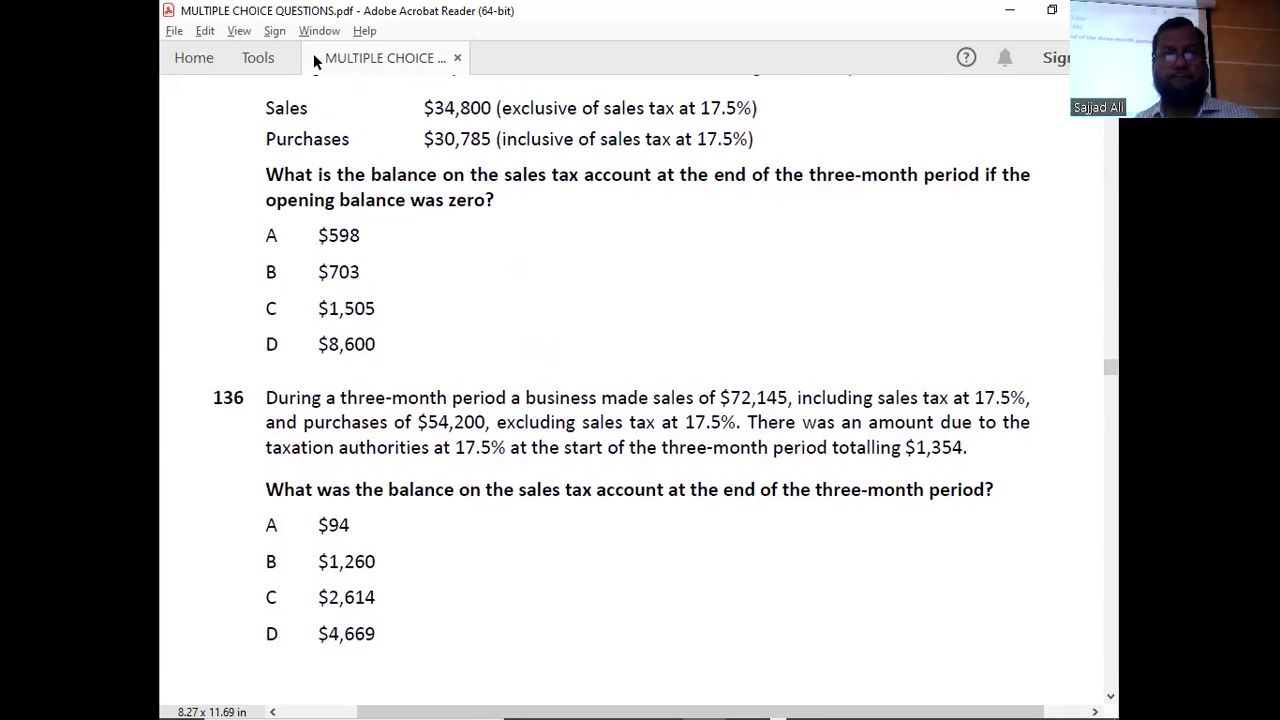
{"action": "scroll", "coordinate": [313, 60], "scroll_direction": "up", "scroll_amount": 4}
{"action": "scroll", "coordinate": [313, 60], "scroll_direction": "up", "scroll_amount": 7}
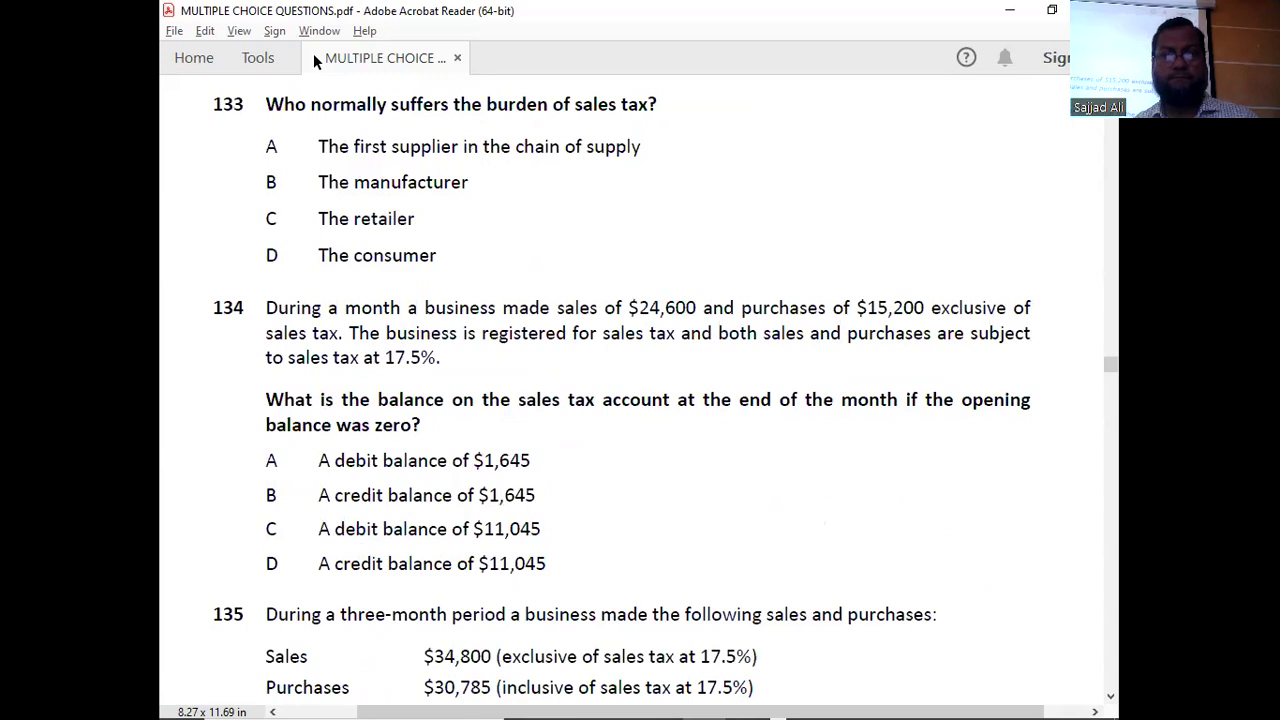
{"action": "scroll", "coordinate": [313, 60], "scroll_direction": "down", "scroll_amount": 1}
{"action": "scroll", "coordinate": [313, 60], "scroll_direction": "up", "scroll_amount": 2}
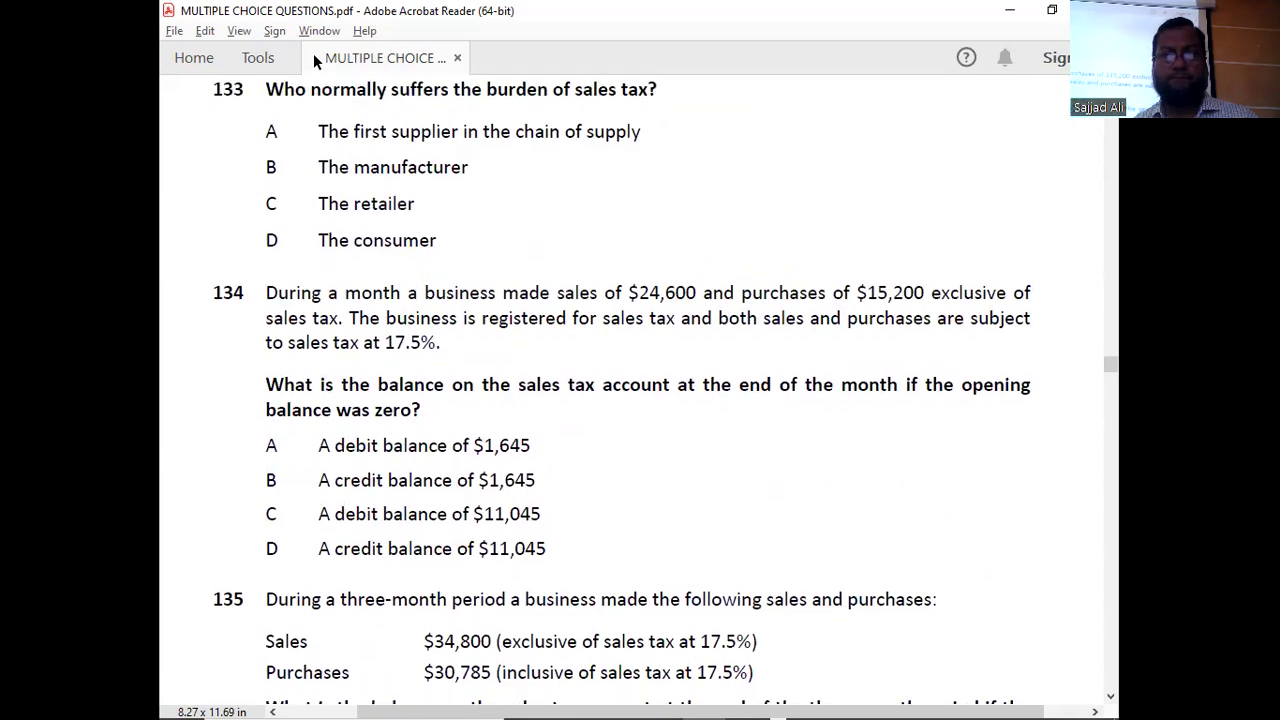
{"action": "scroll", "coordinate": [313, 60], "scroll_direction": "up", "scroll_amount": 14}
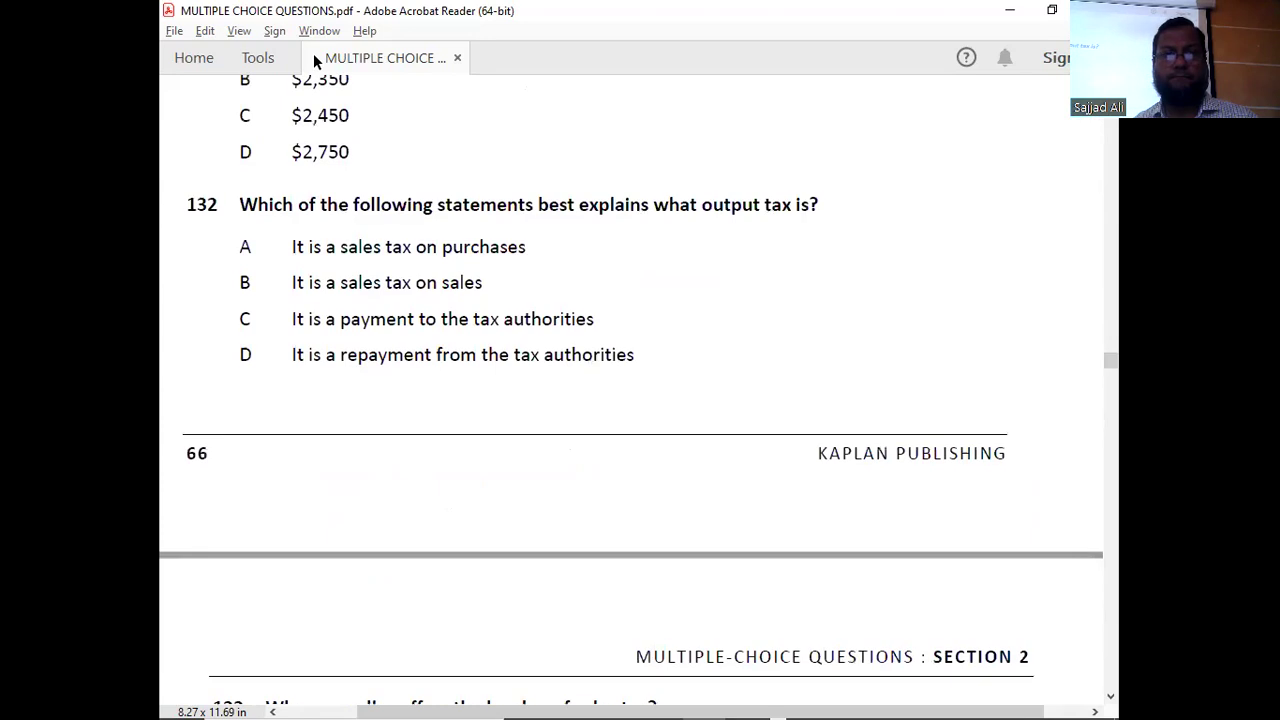
{"action": "scroll", "coordinate": [313, 60], "scroll_direction": "up", "scroll_amount": 5}
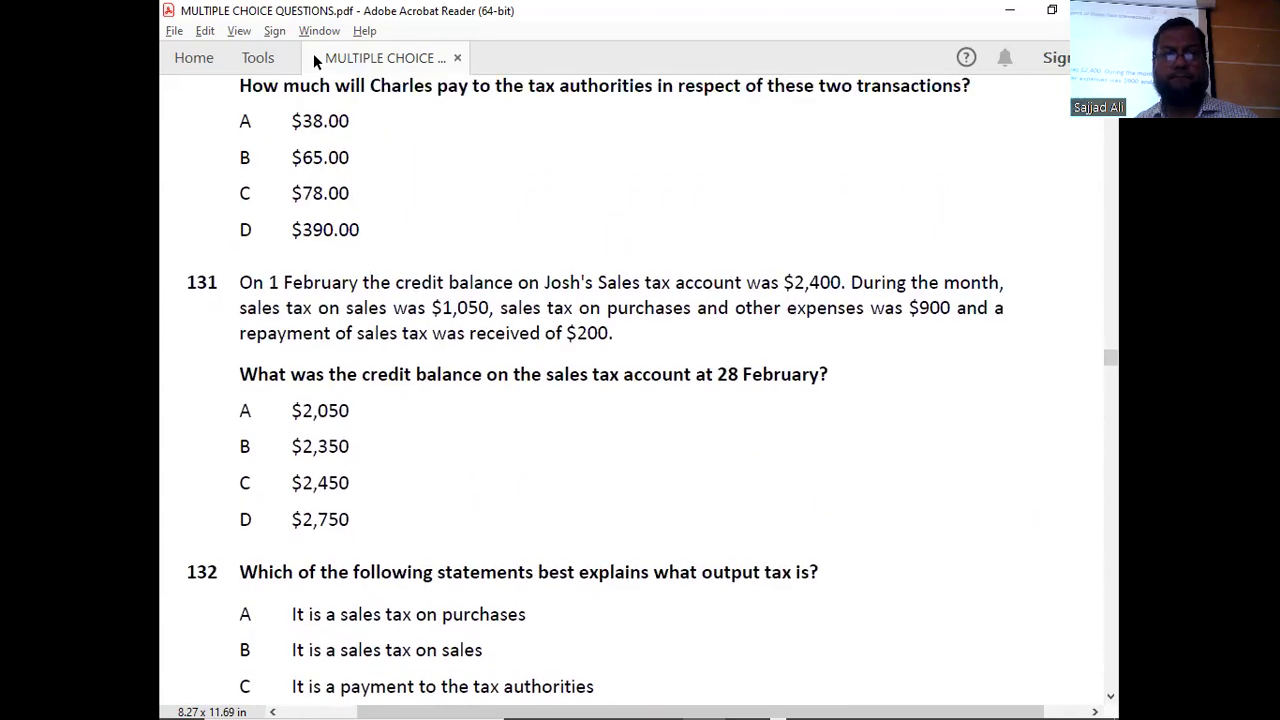
{"action": "scroll", "coordinate": [313, 58], "scroll_direction": "down", "scroll_amount": 3}
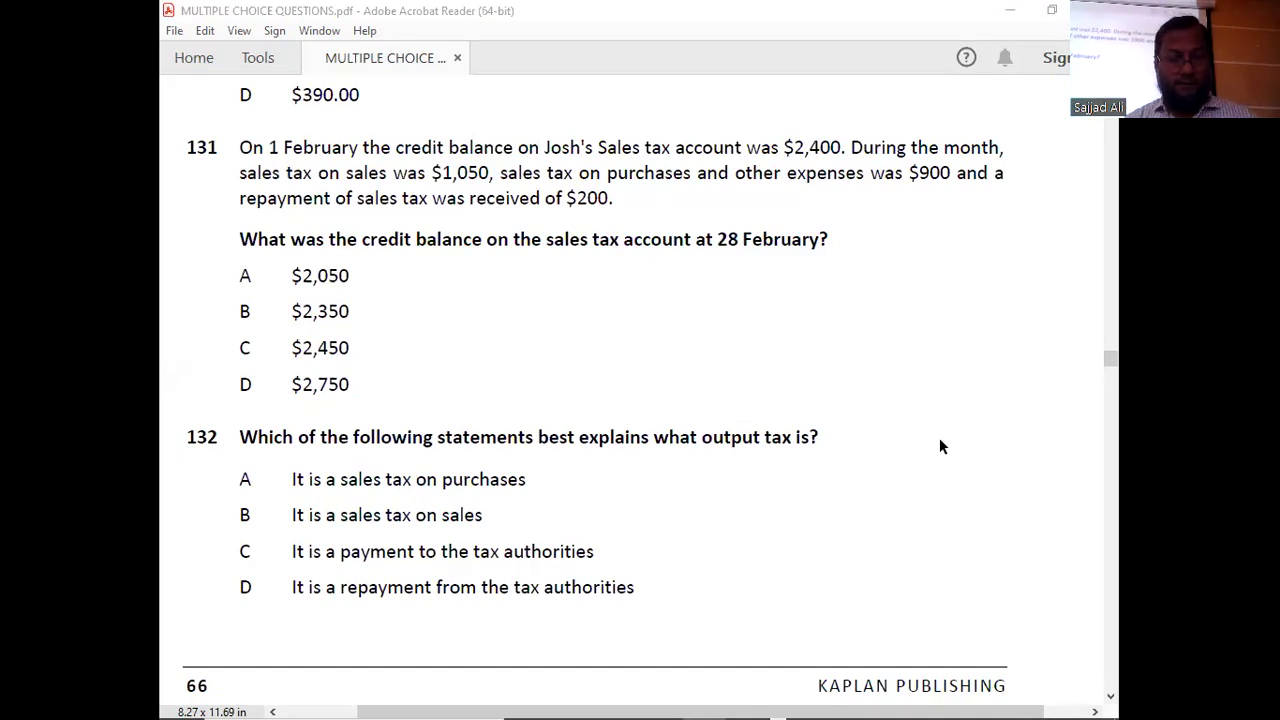
Switch to the sales tax workbook in Excel and copy question 136's T-account, B1889:G1894, to the range starting at B1897.
{"action": "key", "text": "alt+Tab"}
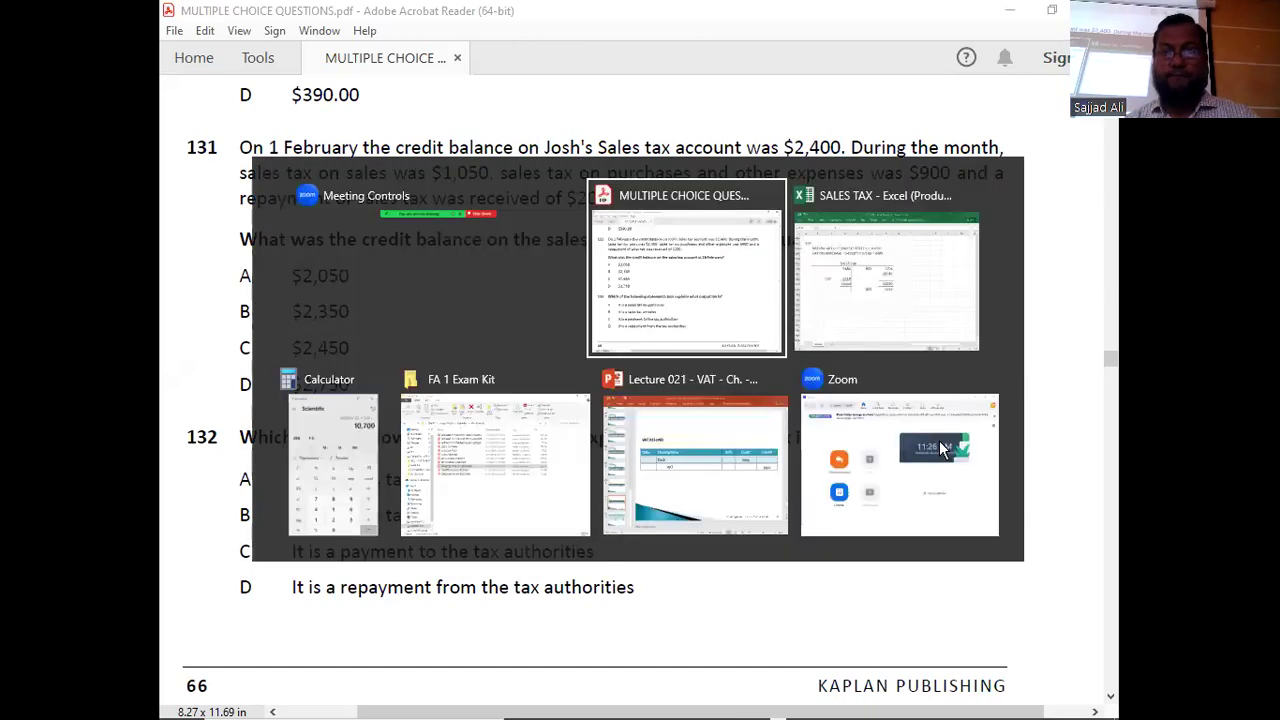
{"action": "key", "text": "Up"}
{"action": "key", "text": "Up"}
{"action": "key", "text": "Up"}
{"action": "key", "text": "Up"}
{"action": "key", "text": "Up"}
{"action": "key", "text": "Up"}
{"action": "key", "text": "Right"}
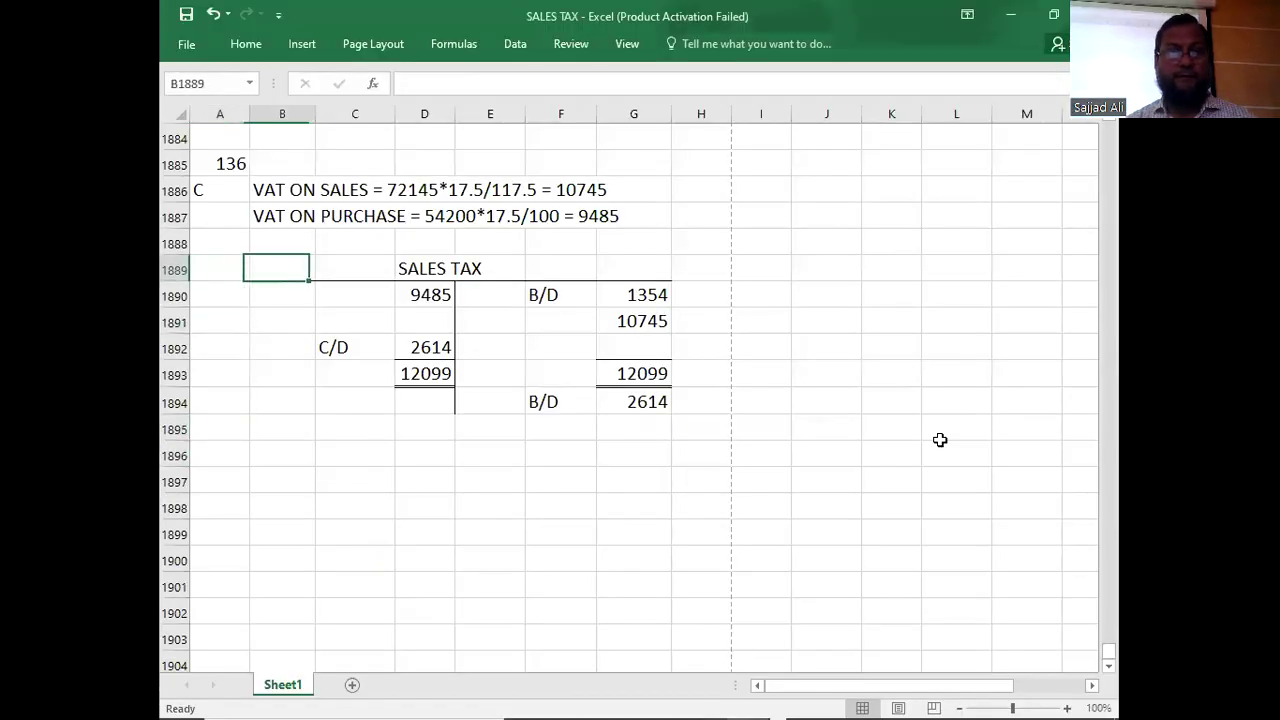
{"action": "key", "text": "shift+Right"}
{"action": "key", "text": "shift+Right"}
{"action": "key", "text": "shift+Right"}
{"action": "key", "text": "shift+Right"}
{"action": "key", "text": "shift+Right"}
{"action": "key", "text": "shift+Down"}
{"action": "key", "text": "shift+Down"}
{"action": "key", "text": "shift+Down"}
{"action": "key", "text": "shift+Down"}
{"action": "key", "text": "shift+Down"}
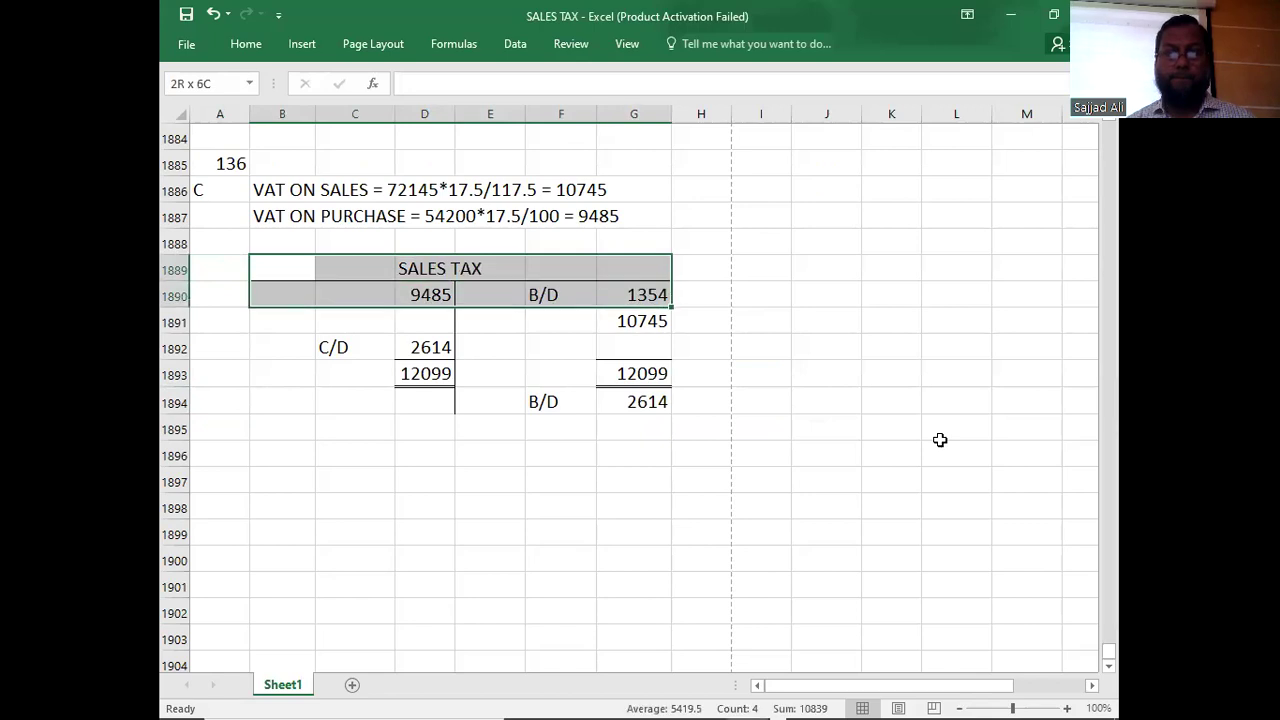
{"action": "key", "text": "ctrl+c"}
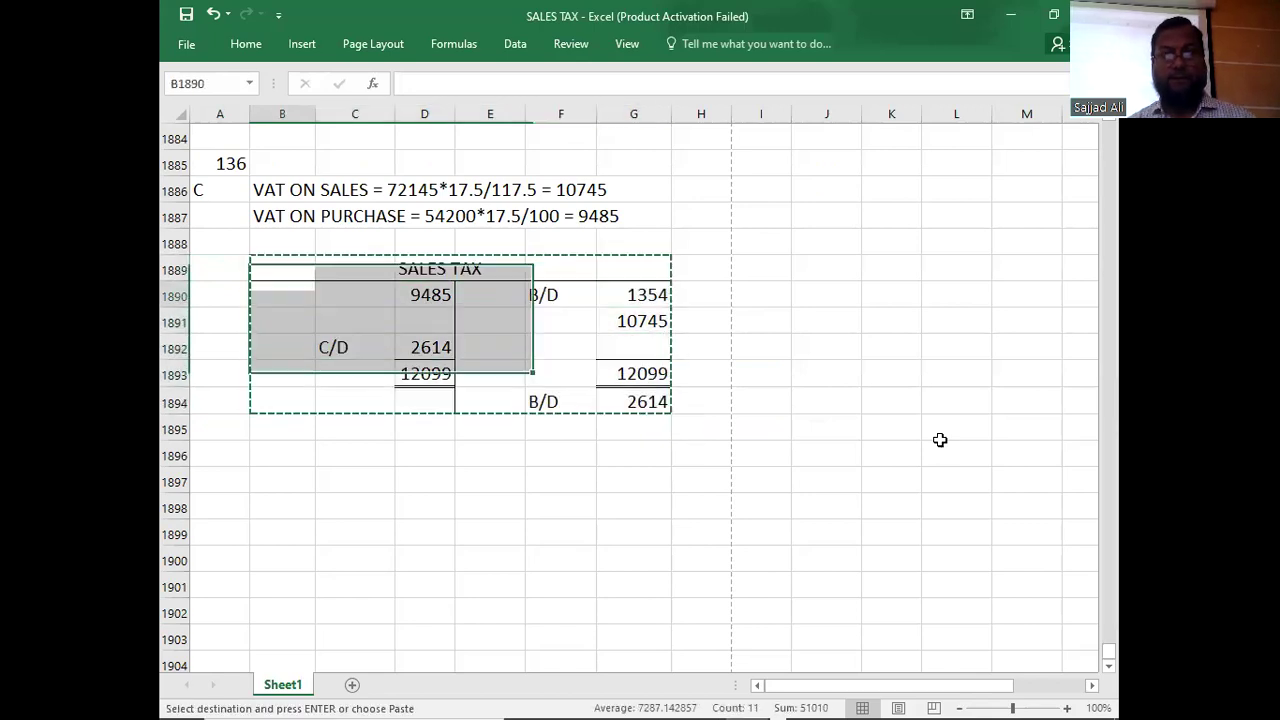
{"action": "key", "text": "Down"}
{"action": "key", "text": "Down"}
{"action": "key", "text": "Down"}
{"action": "key", "text": "Down"}
{"action": "key", "text": "Down"}
{"action": "key", "text": "Down"}
{"action": "key", "text": "Down"}
{"action": "key", "text": "Down"}
{"action": "key", "text": "ctrl+v"}
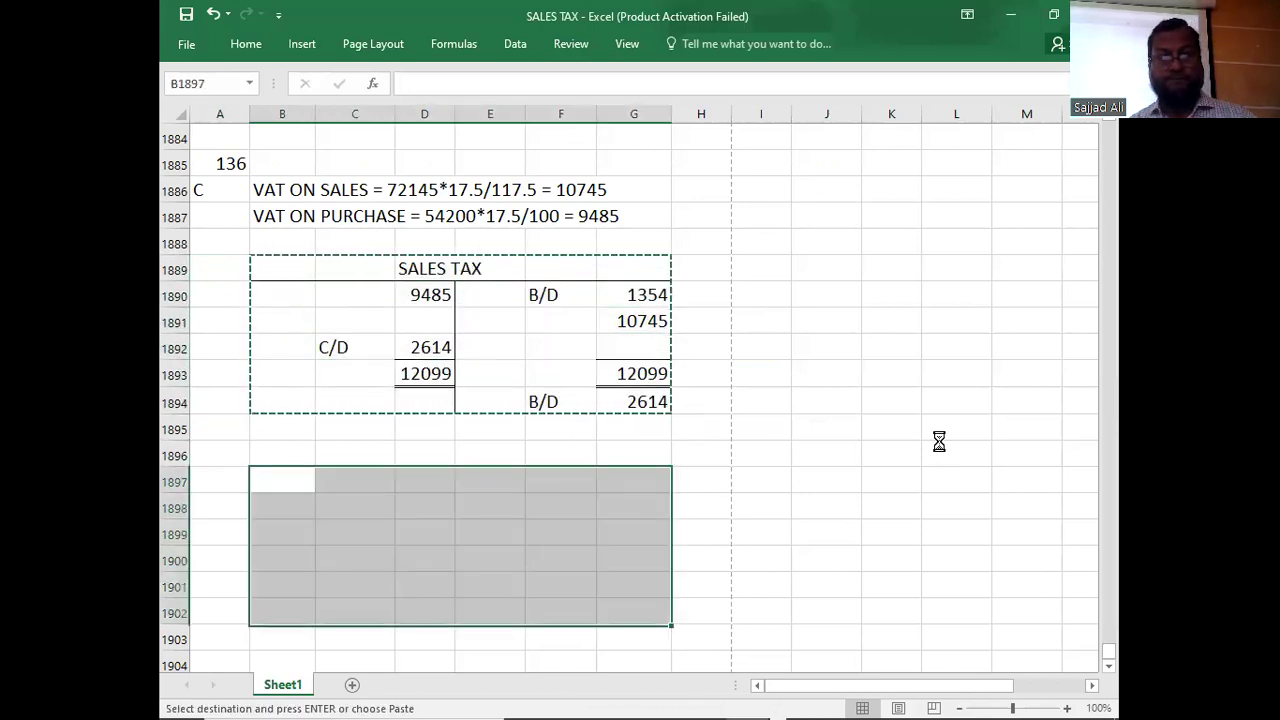
Check the question number in the PDF and enter 131 in A1896, above the copied T-account.
{"action": "key", "text": "Up"}
{"action": "key", "text": "Left"}
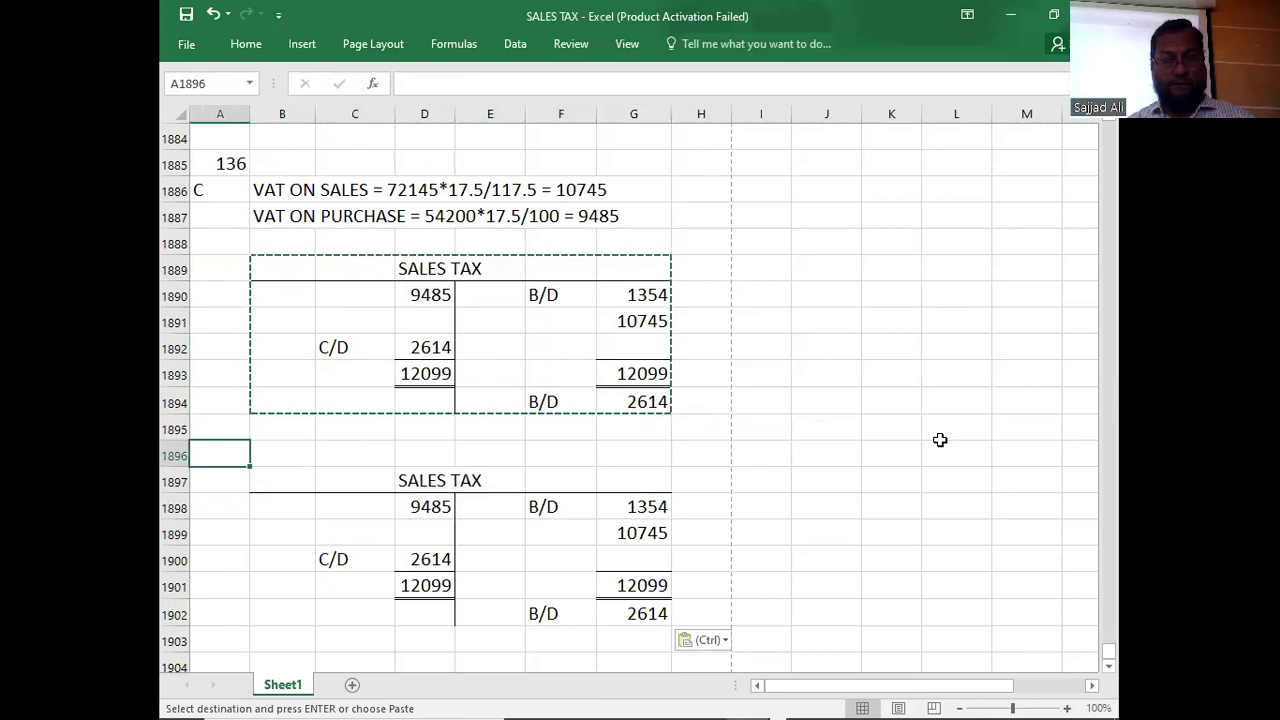
{"action": "key", "text": "alt+Tab"}
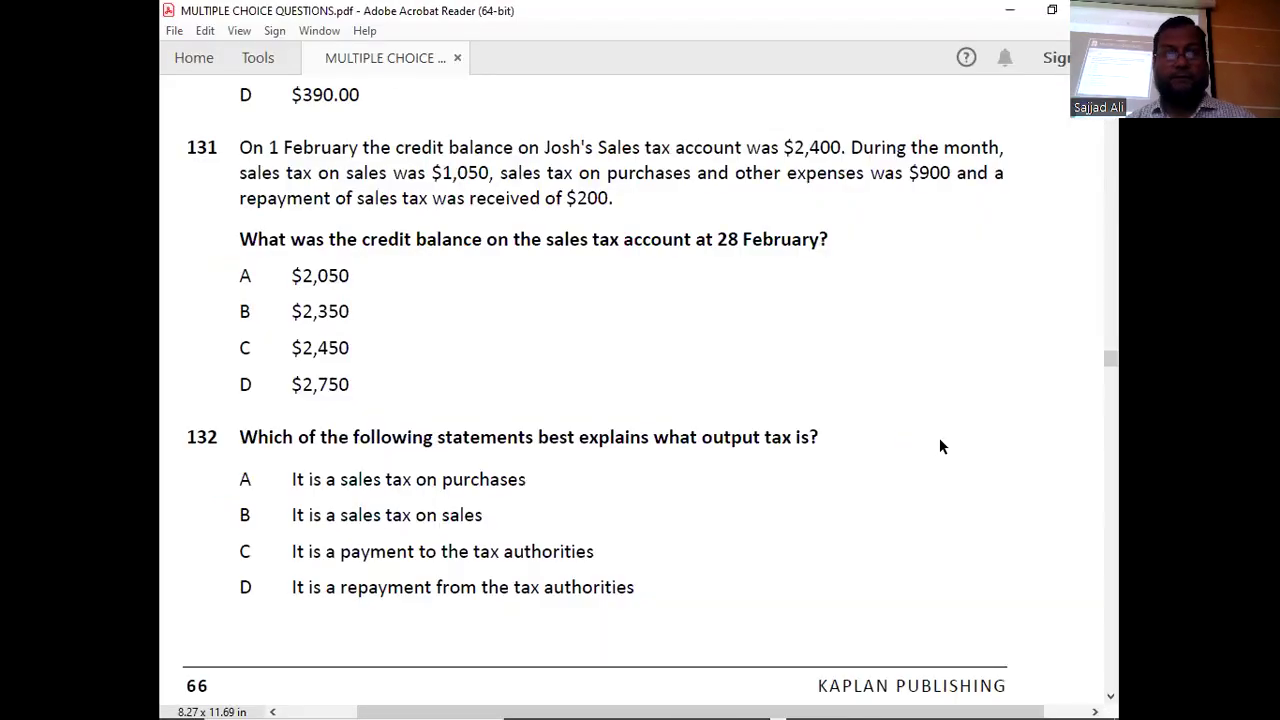
{"action": "key", "text": "alt+Tab"}
{"action": "type", "text": "131"}
{"action": "key", "text": "Return"}
Clear the copied labels and figures from B1898:G1902, keeping the SALES TAX heading and the account lines.
{"action": "key", "text": "Right"}
{"action": "key", "text": "Down"}
{"action": "key", "text": "shift+Right"}
{"action": "key", "text": "shift+Right"}
{"action": "key", "text": "shift+Right"}
{"action": "key", "text": "shift+Right"}
{"action": "key", "text": "shift+Right"}
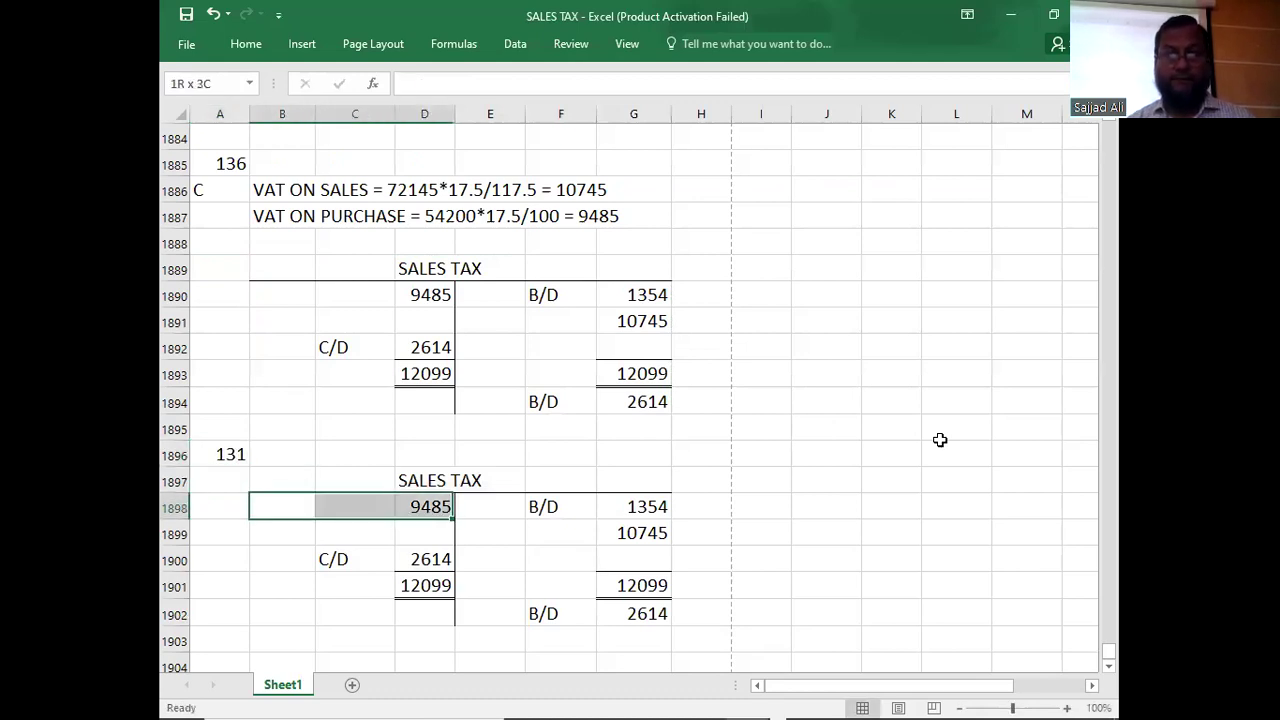
{"action": "key", "text": "shift+Down"}
{"action": "key", "text": "shift+Down"}
{"action": "key", "text": "shift+Down"}
{"action": "key", "text": "shift+Down"}
{"action": "key", "text": "Delete"}
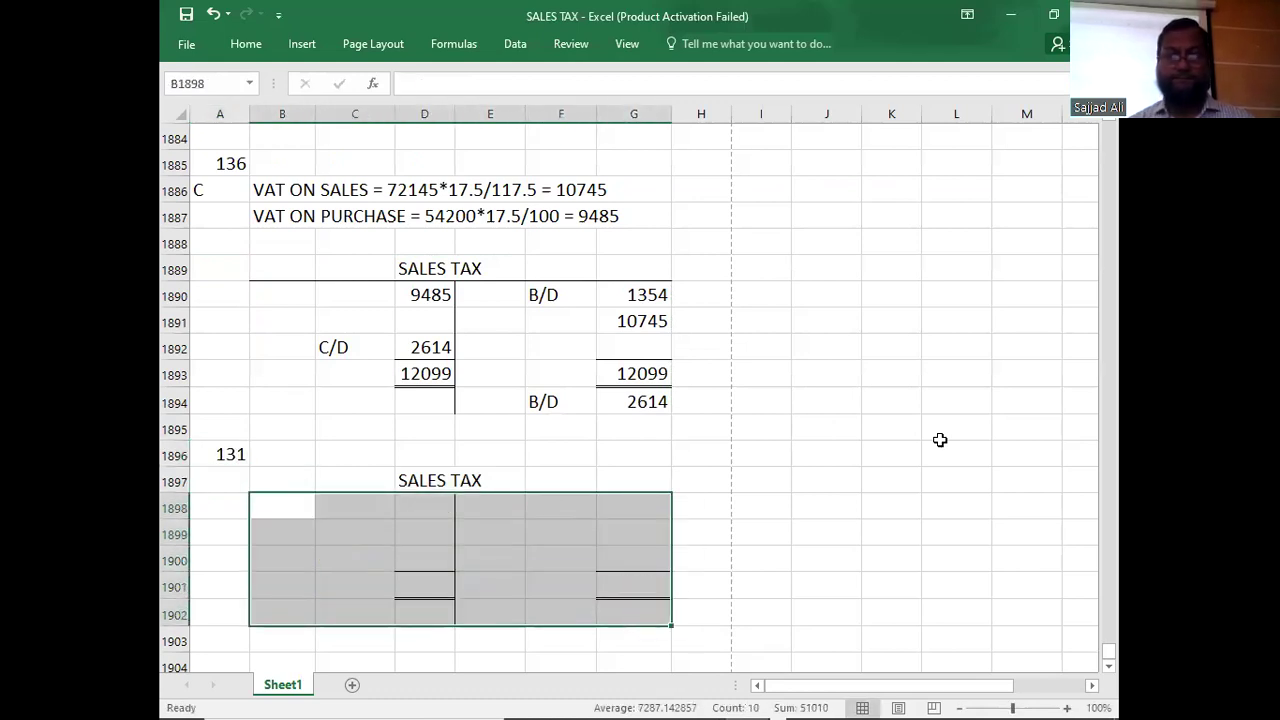
Check question 131 in the PDF and enter the opening credit balance, with "B/D" in F1898 and 2400 in G1898.
{"action": "key", "text": "Down"}
{"action": "key", "text": "Down"}
{"action": "key", "text": "Down"}
{"action": "key", "text": "Down"}
{"action": "key", "text": "Down"}
{"action": "key", "text": "Down"}
{"action": "key", "text": "Down"}
{"action": "key", "text": "Down"}
{"action": "key", "text": "Down"}
{"action": "key", "text": "Down"}
{"action": "key", "text": "Down"}
{"action": "key", "text": "Down"}
{"action": "key", "text": "Down"}
{"action": "key", "text": "Down"}
{"action": "key", "text": "Down"}
{"action": "key", "text": "Down"}
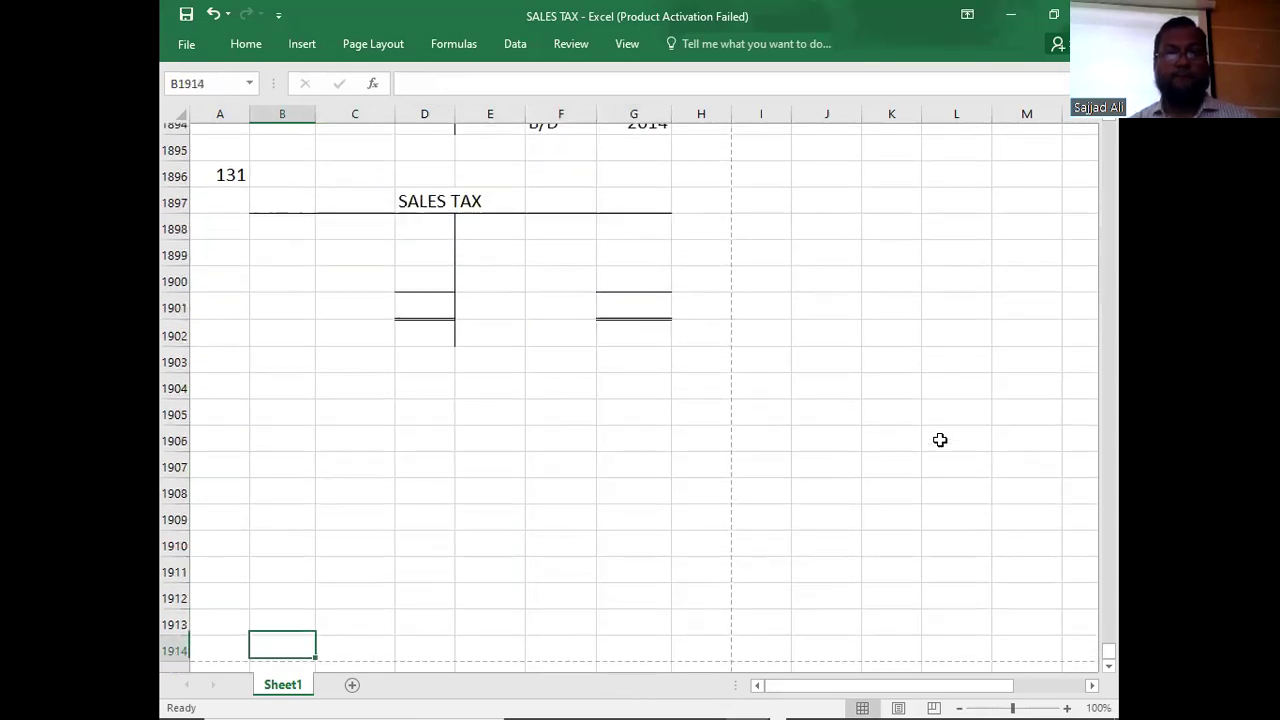
{"action": "key", "text": "alt+Tab"}
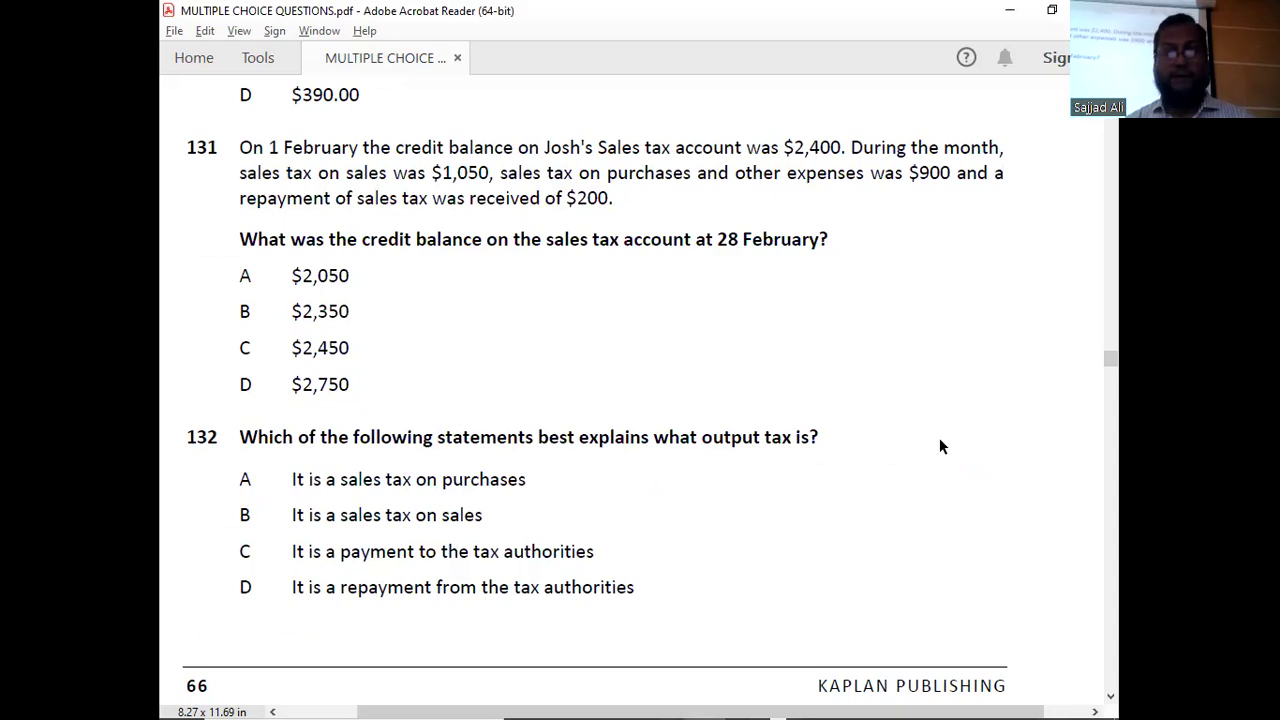
{"action": "key", "text": "alt+Tab"}
{"action": "key", "text": "Right"}
{"action": "key", "text": "Up"}
{"action": "key", "text": "Up"}
{"action": "key", "text": "Up"}
{"action": "key", "text": "Up"}
{"action": "key", "text": "Up"}
{"action": "key", "text": "Up"}
{"action": "key", "text": "Up"}
{"action": "key", "text": "Up"}
{"action": "key", "text": "Up"}
{"action": "key", "text": "Up"}
{"action": "key", "text": "Up"}
{"action": "key", "text": "Up"}
{"action": "key", "text": "Up"}
{"action": "key", "text": "Up"}
{"action": "key", "text": "Up"}
{"action": "key", "text": "Up"}
{"action": "key", "text": "Right"}
{"action": "key", "text": "Right"}
{"action": "key", "text": "Right"}
{"action": "type", "text": "B/"}
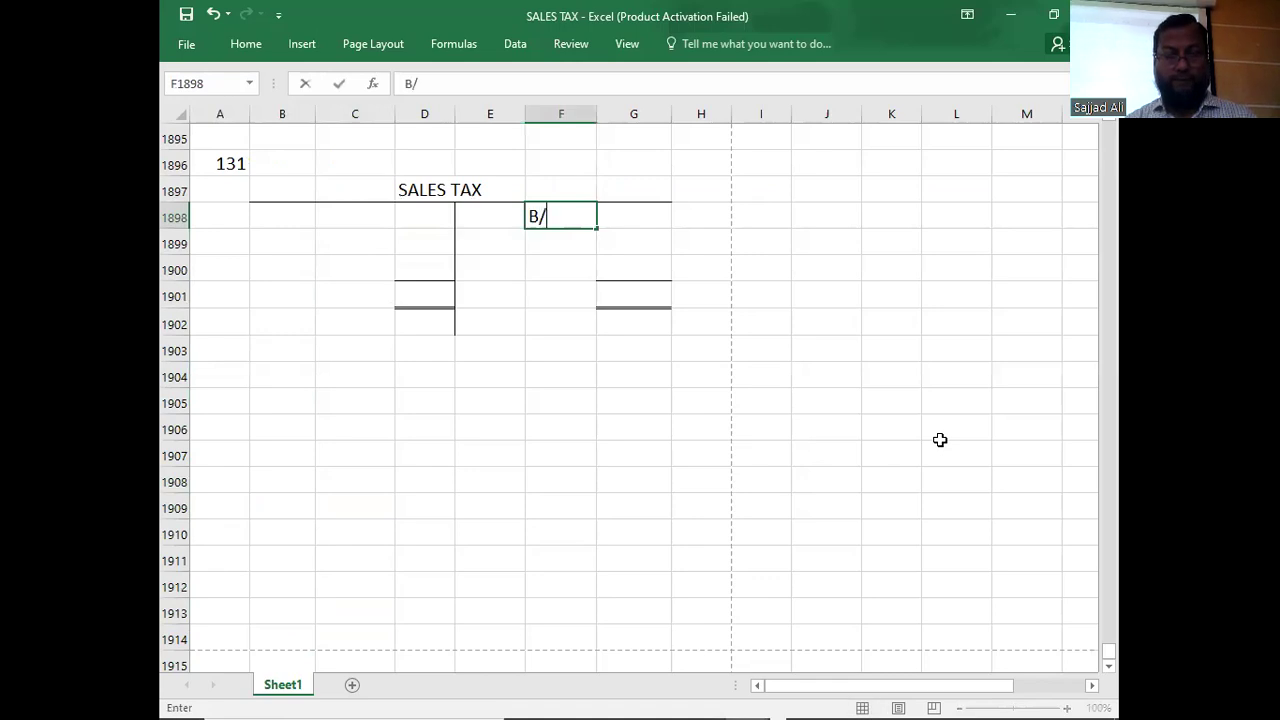
{"action": "type", "text": "D"}
{"action": "key", "text": "Tab"}
{"action": "type", "text": "2400"}
{"action": "key", "text": "Return"}
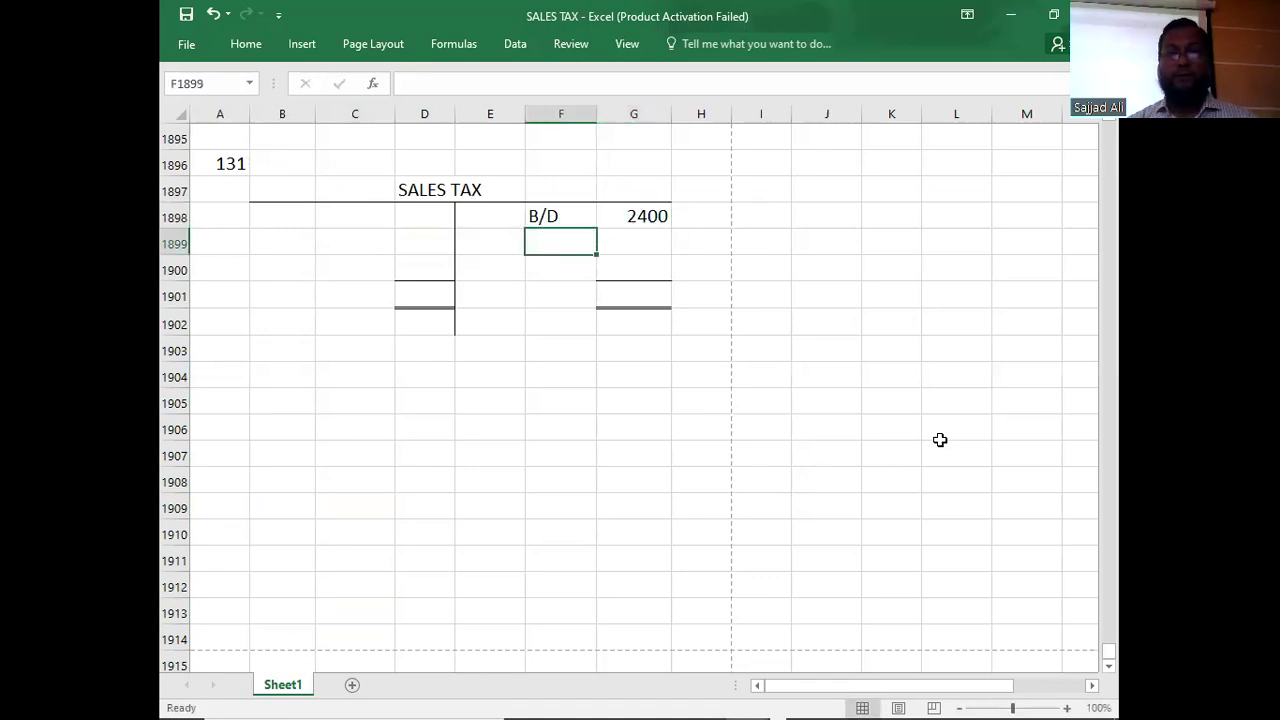
Look up the sales tax on sales in question 131 and enter 1050 in G1899 on the credit side.
{"action": "key", "text": "alt+Tab"}
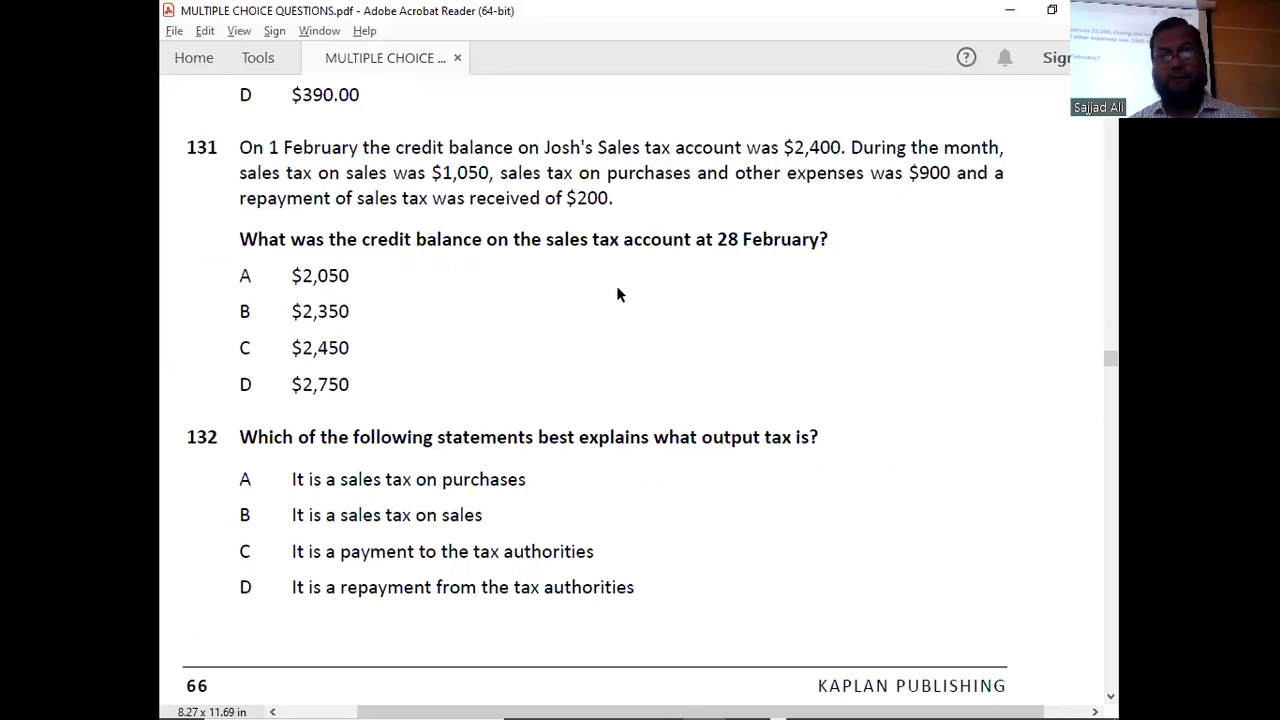
{"action": "key", "text": "alt+Tab"}
{"action": "key", "text": "Down"}
{"action": "type", "text": "10"}
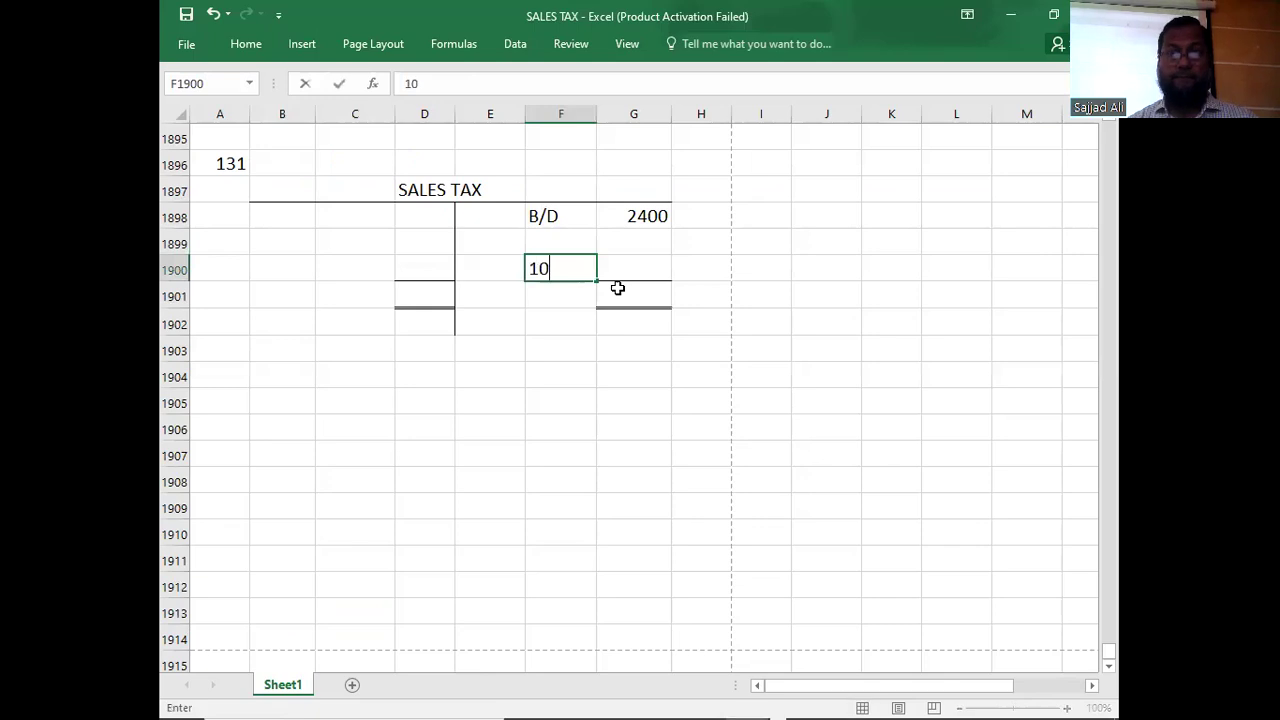
{"action": "key", "text": "BackSpace"}
{"action": "key", "text": "BackSpace"}
{"action": "key", "text": "Right"}
{"action": "key", "text": "Up"}
{"action": "type", "text": "1050"}
{"action": "key", "text": "Return"}
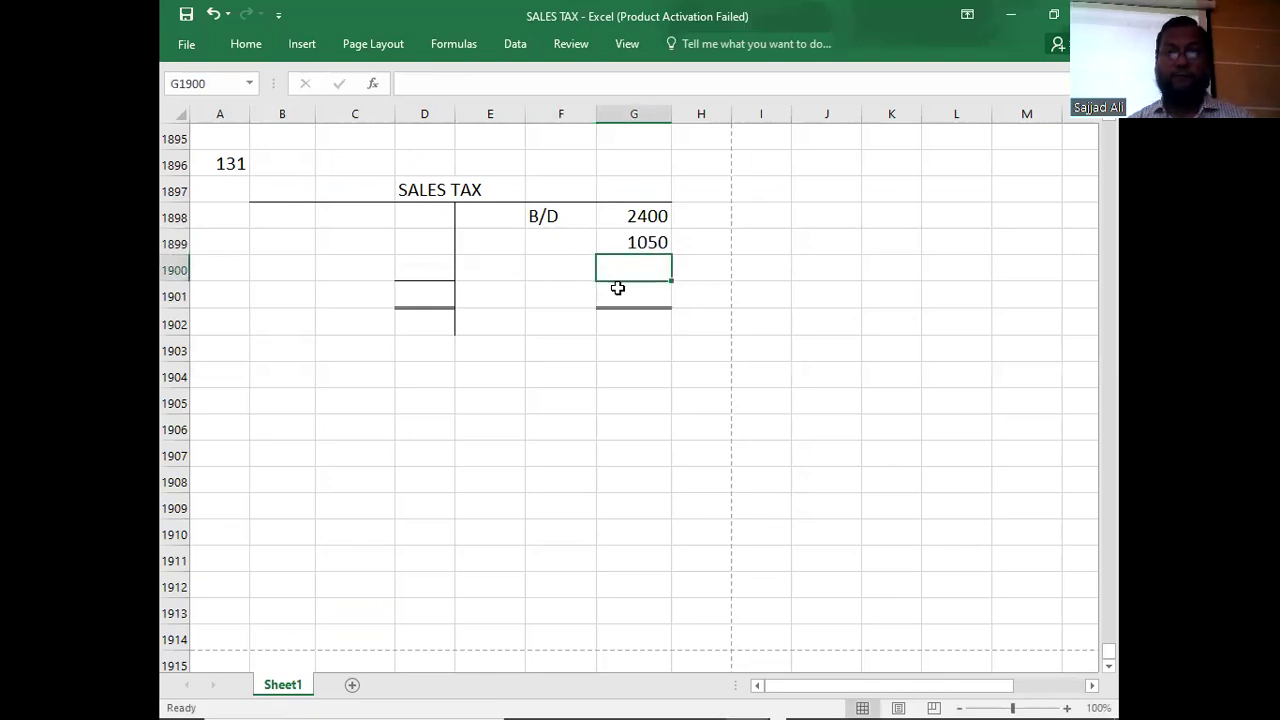
Look up the sales tax on purchases and expenses in question 131 and enter 900 in D1898 on the debit side.
{"action": "key", "text": "alt+Tab"}
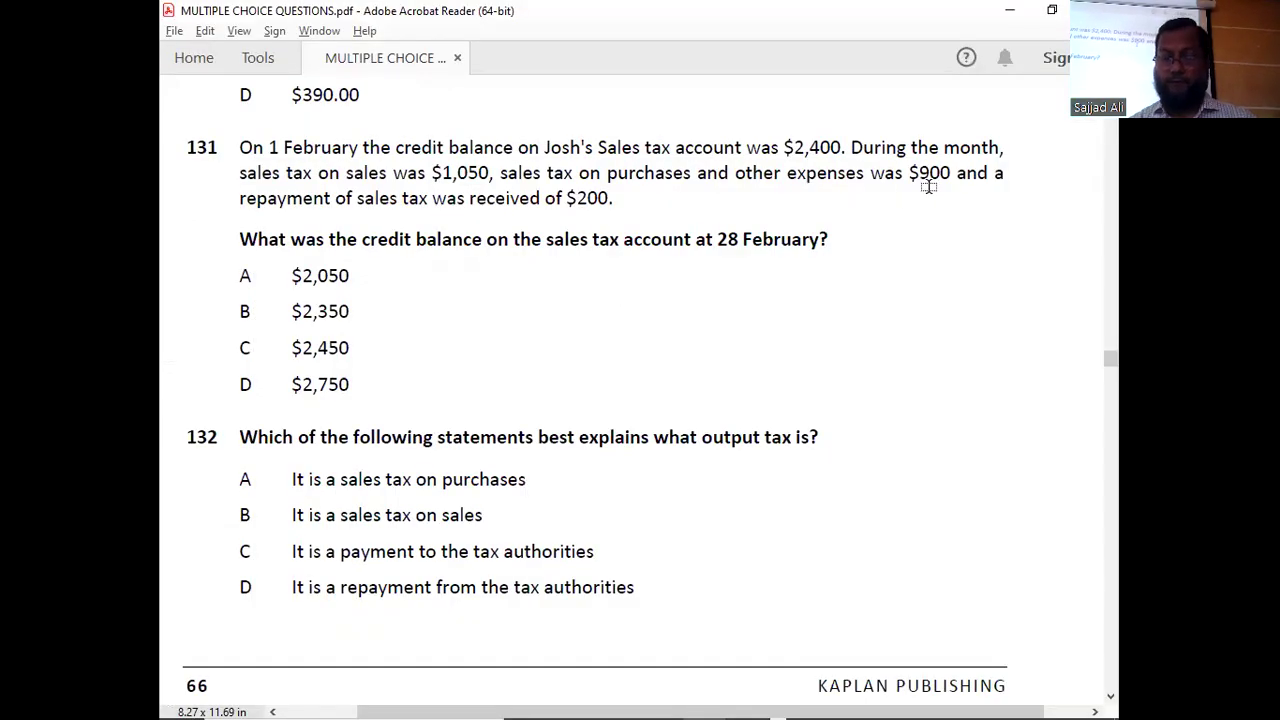
{"action": "key", "text": "alt+Tab"}
{"action": "key", "text": "Left"}
{"action": "key", "text": "Left"}
{"action": "key", "text": "Left"}
{"action": "key", "text": "Up"}
{"action": "key", "text": "Up"}
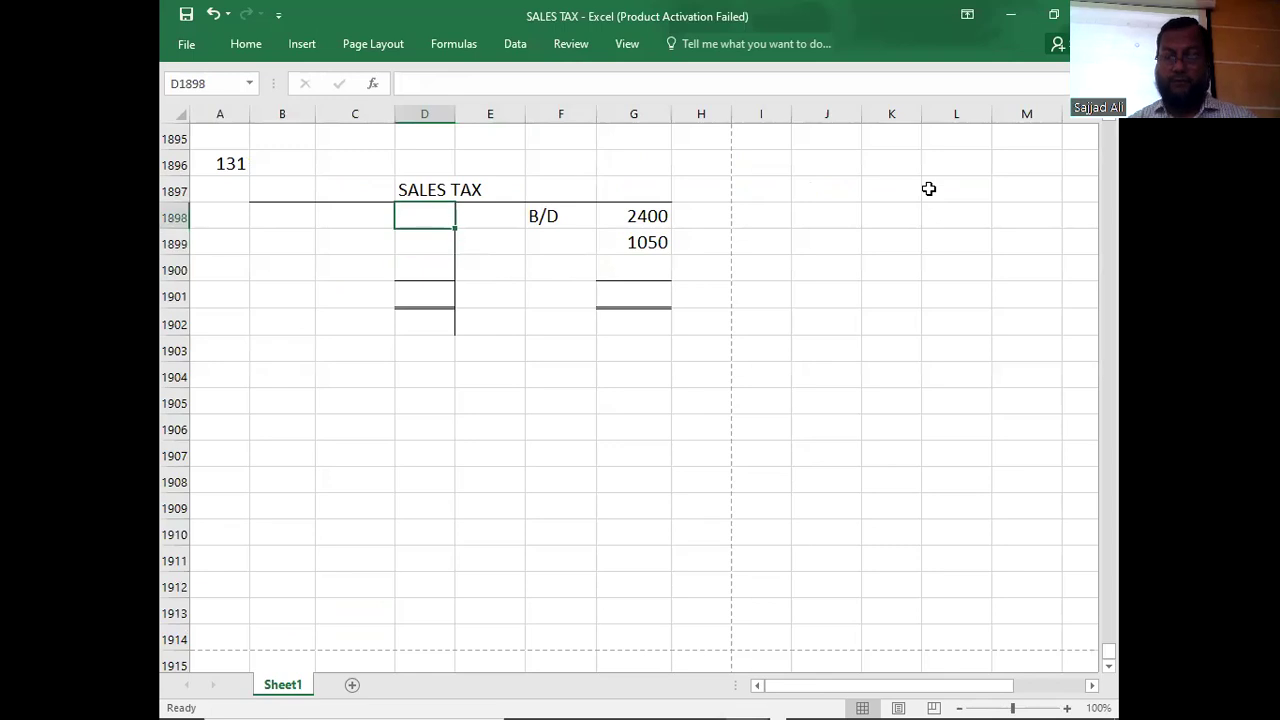
{"action": "type", "text": "900"}
{"action": "key", "text": "Return"}
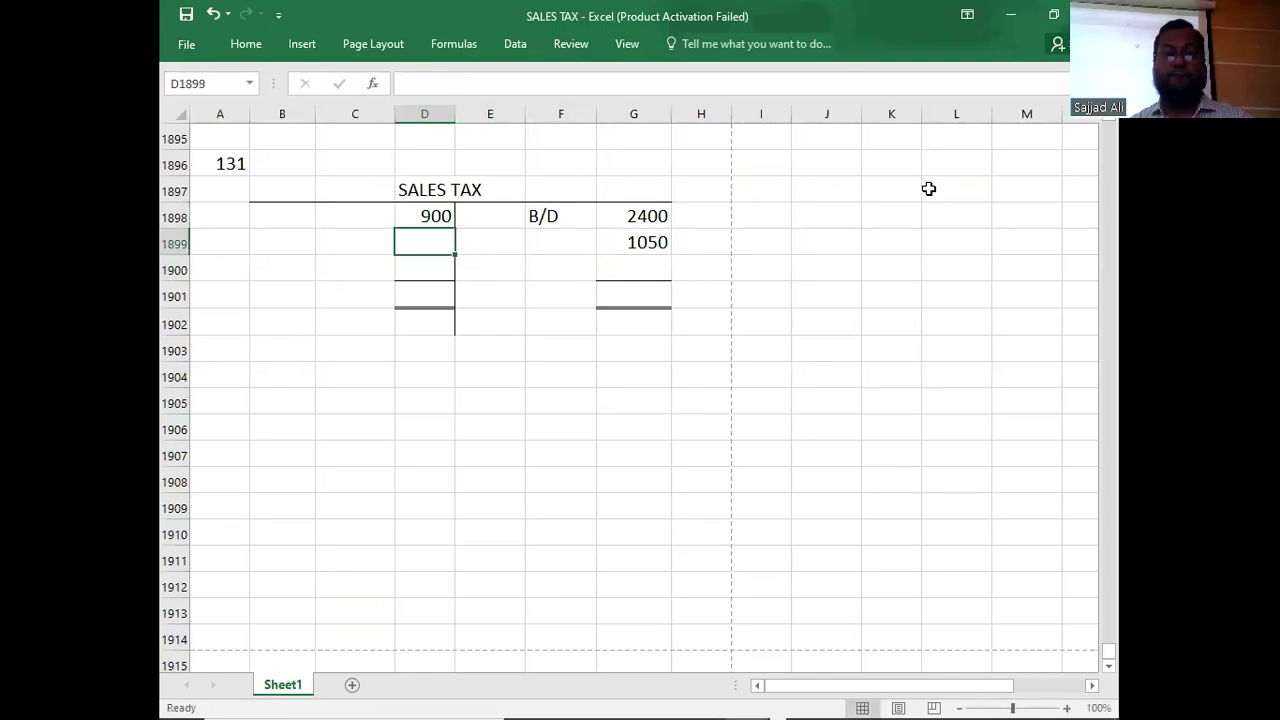
Check the repayment received in question 131 and record it on the credit side, with "REFUND" in F1900 and 200 in G1900.
{"action": "key", "text": "alt+Tab"}
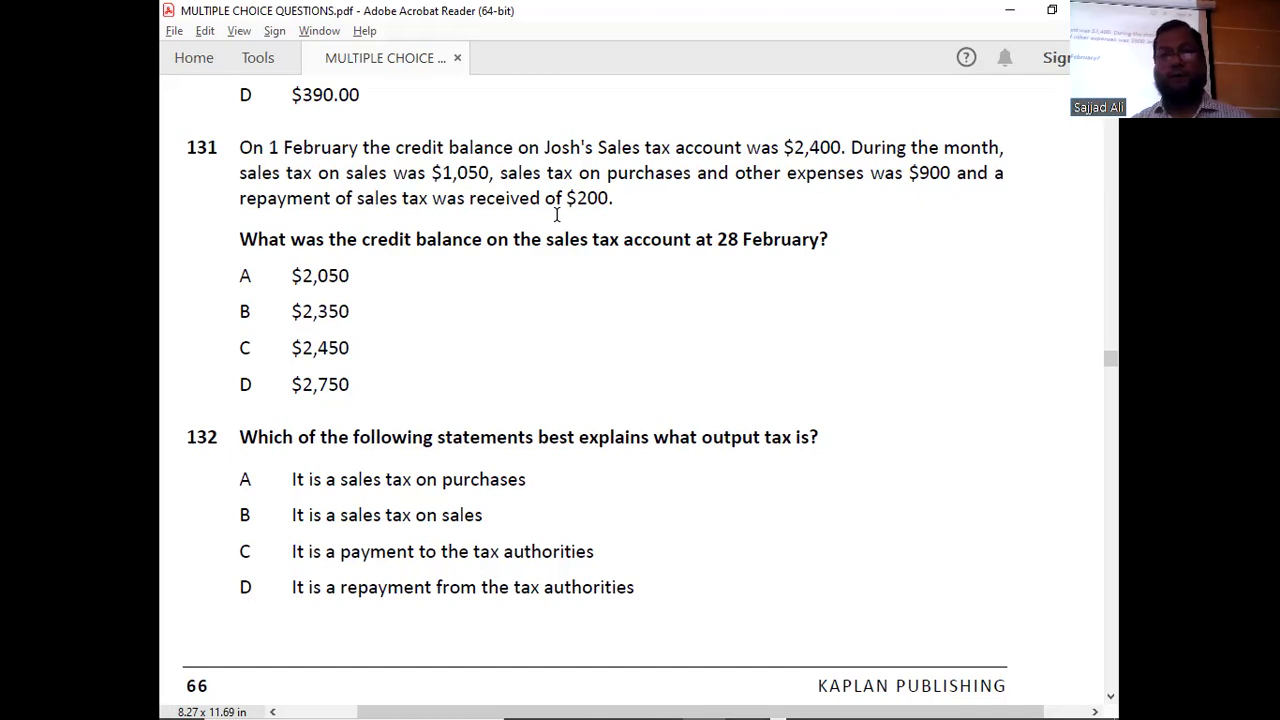
{"action": "key", "text": "alt+Tab"}
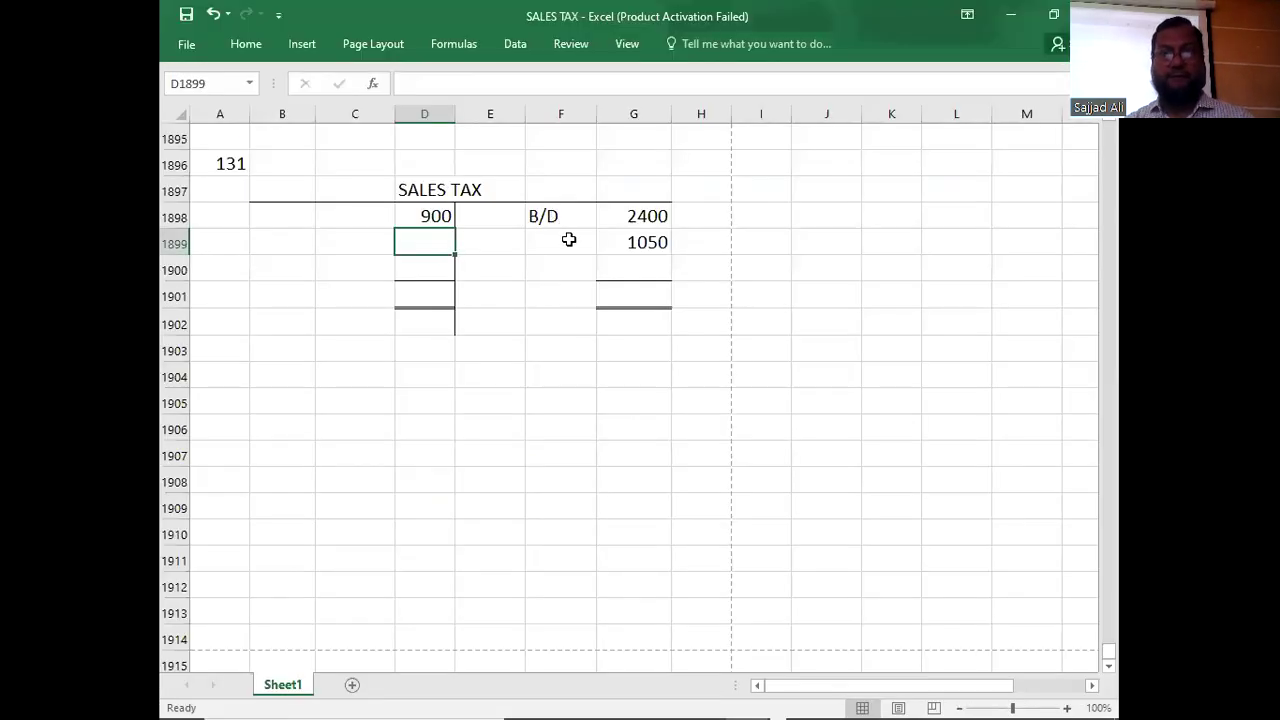
{"action": "left_click", "coordinate": [546, 271]}
{"action": "type", "text": "RE"}
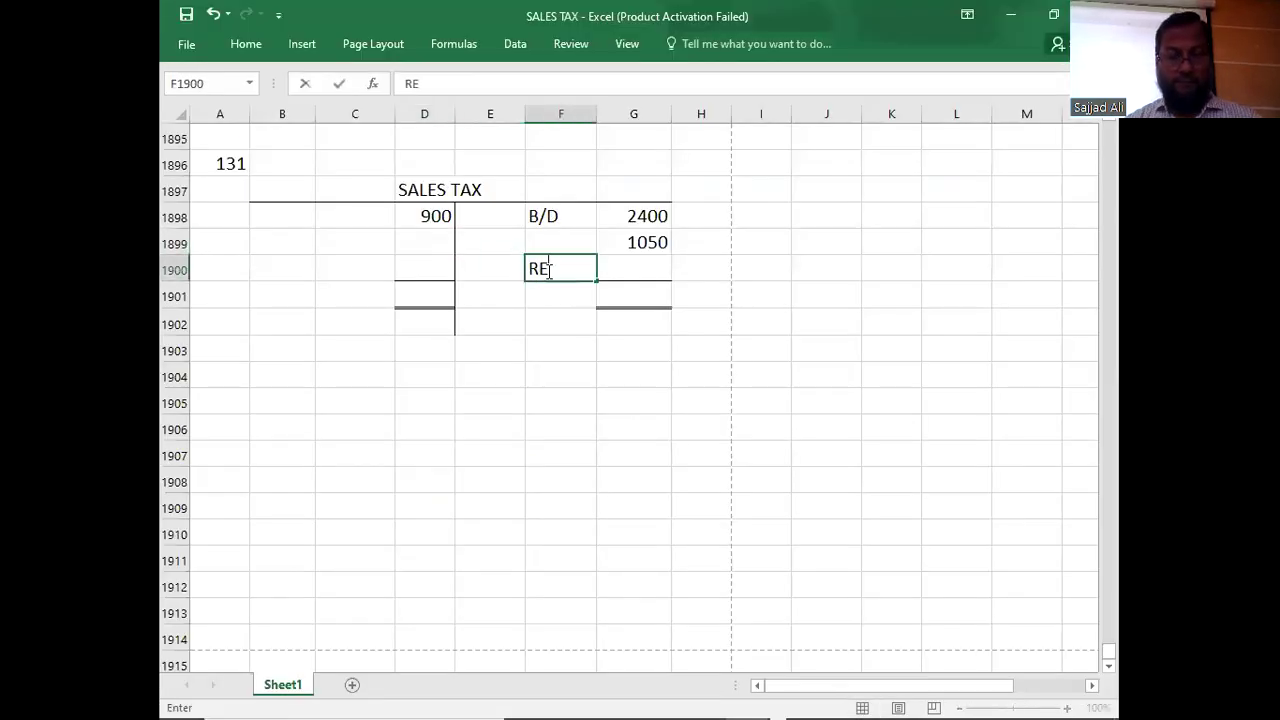
{"action": "type", "text": "FUND"}
{"action": "key", "text": "Tab"}
{"action": "type", "text": "200"}
{"action": "key", "text": "Return"}
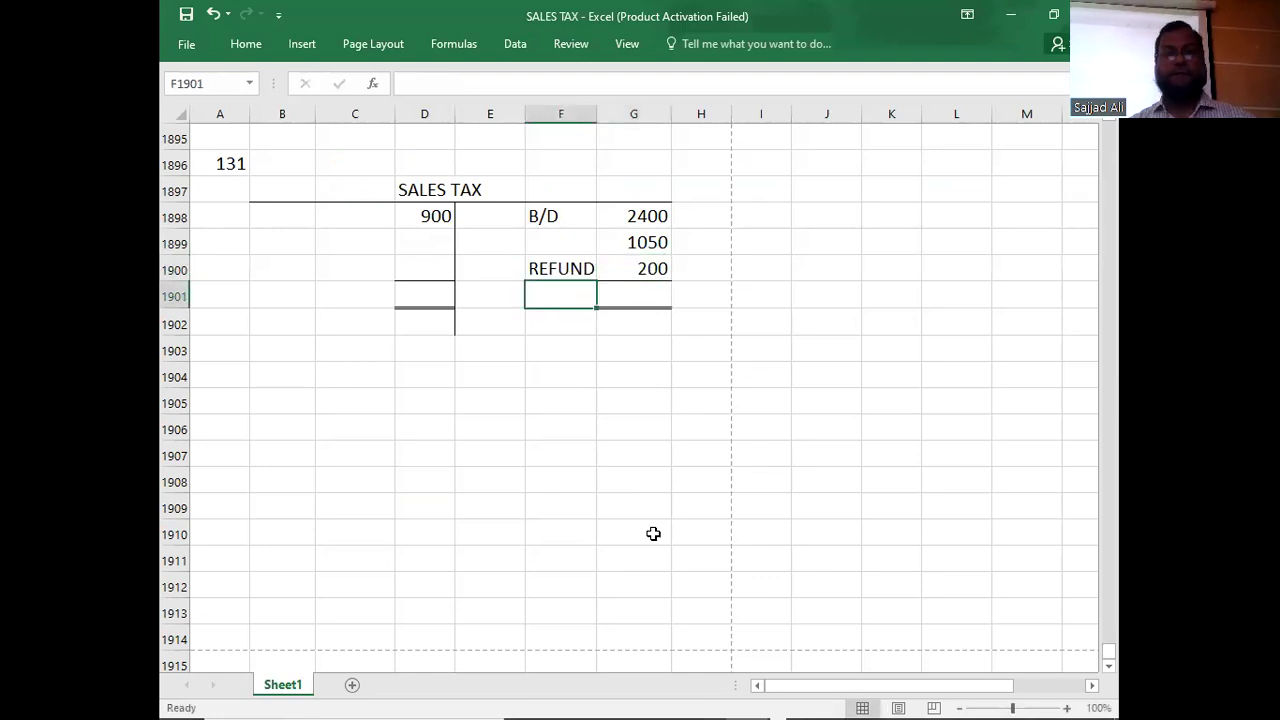
Enter the account total 3650 on both sides of the T-account, in G1901 and D1901.
{"action": "key", "text": "Right"}
{"action": "key", "text": "Up"}
{"action": "key", "text": "shift+Up"}
{"action": "key", "text": "shift+Up"}
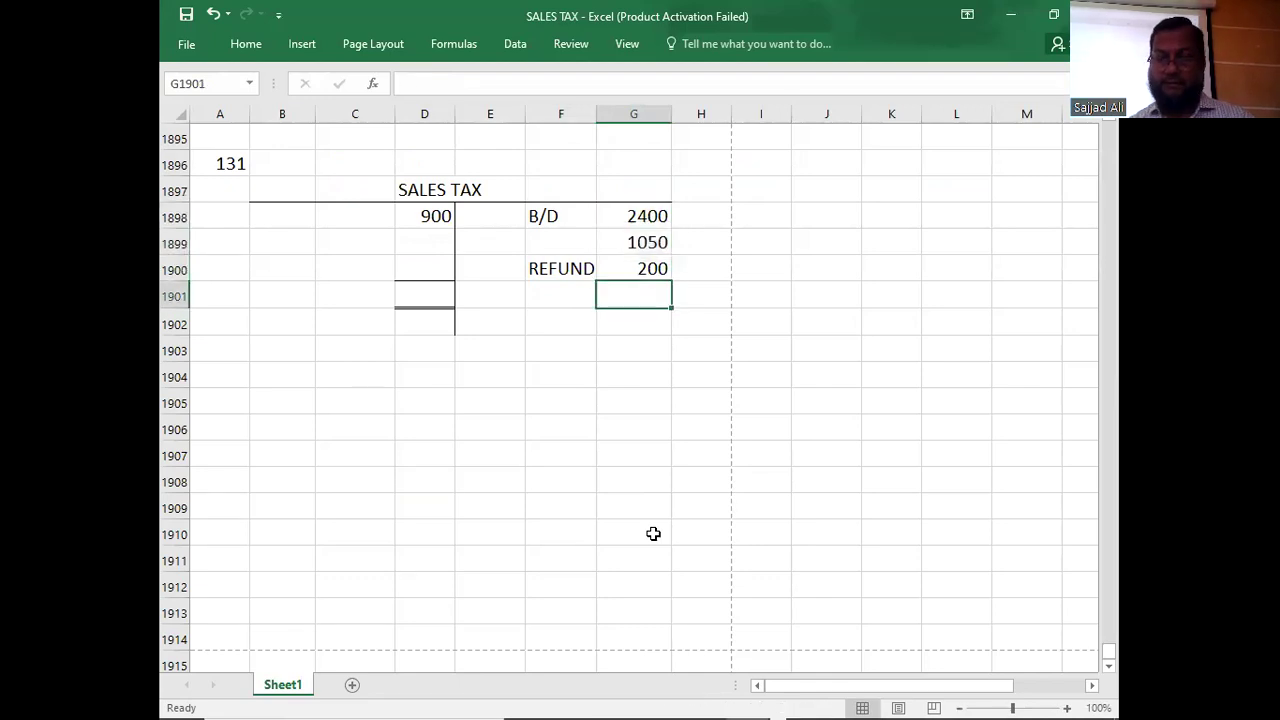
{"action": "type", "text": "3650"}
{"action": "key", "text": "Left"}
{"action": "key", "text": "Left"}
{"action": "key", "text": "Left"}
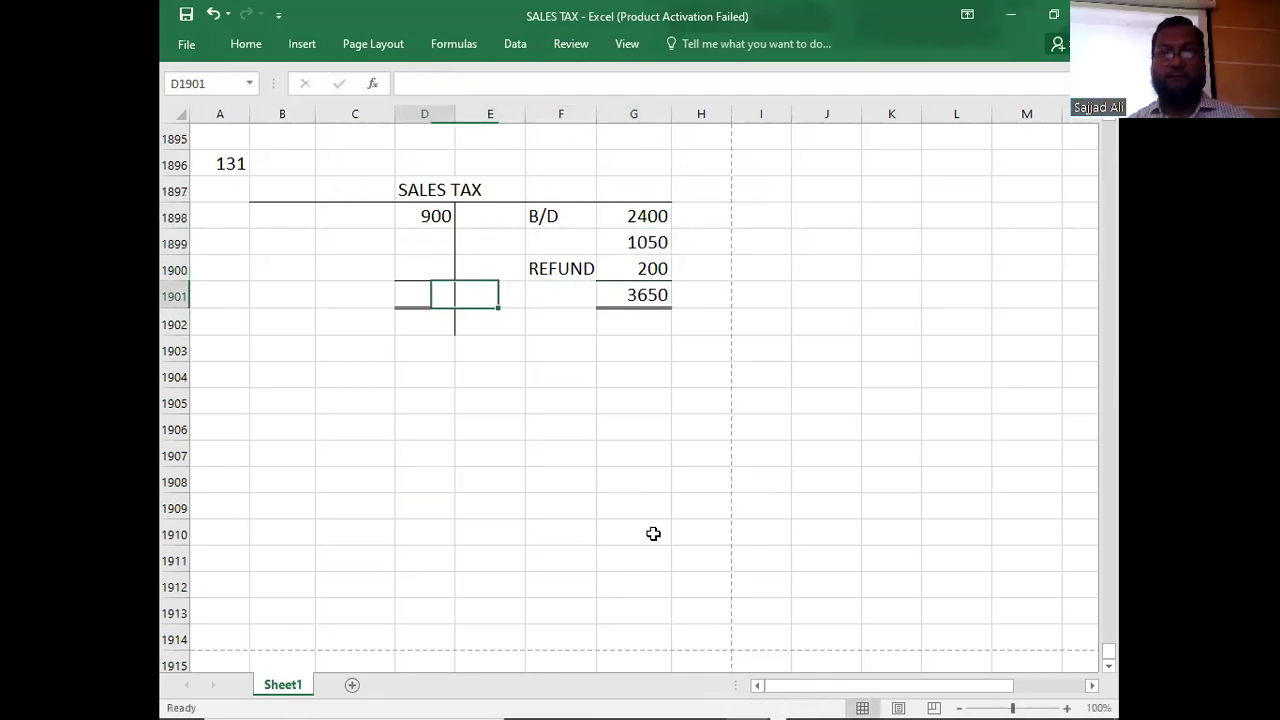
{"action": "type", "text": "3650"}
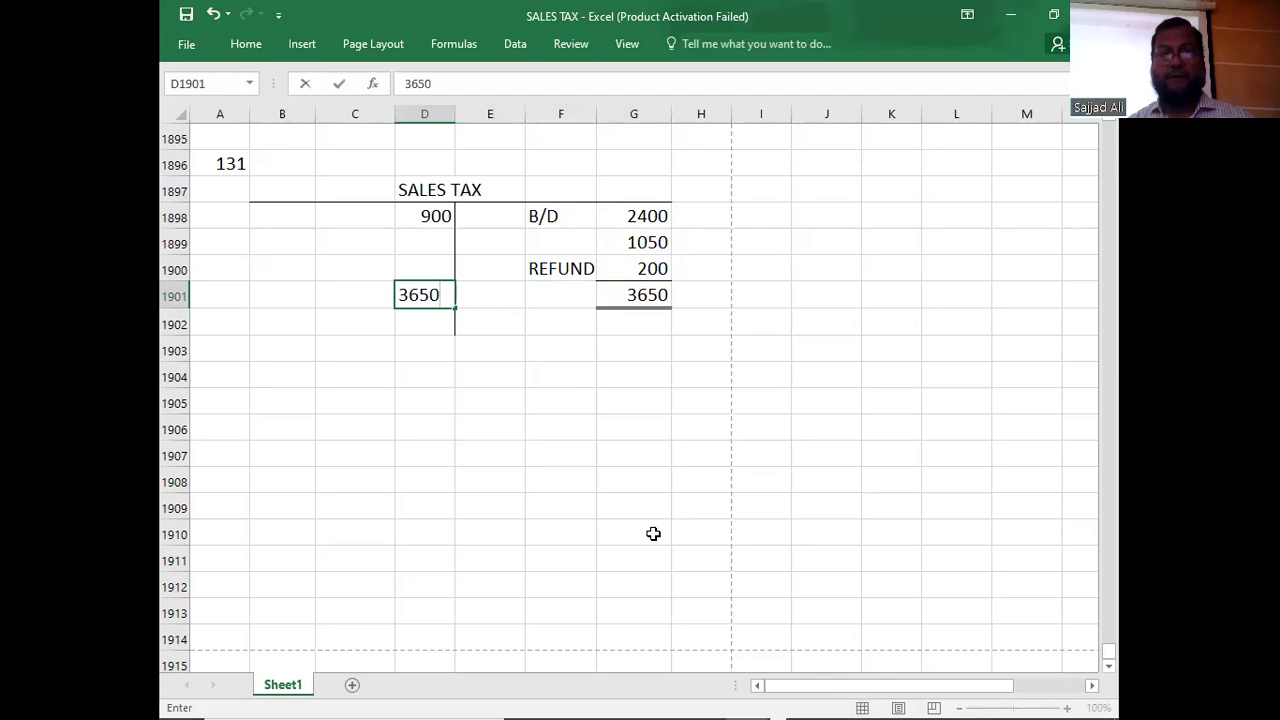
Enter the closing balance on the debit side, with "C/D" in C1900 and 2750 in D1900, checking the PDF's answer options.
{"action": "key", "text": "Up"}
{"action": "key", "text": "Left"}
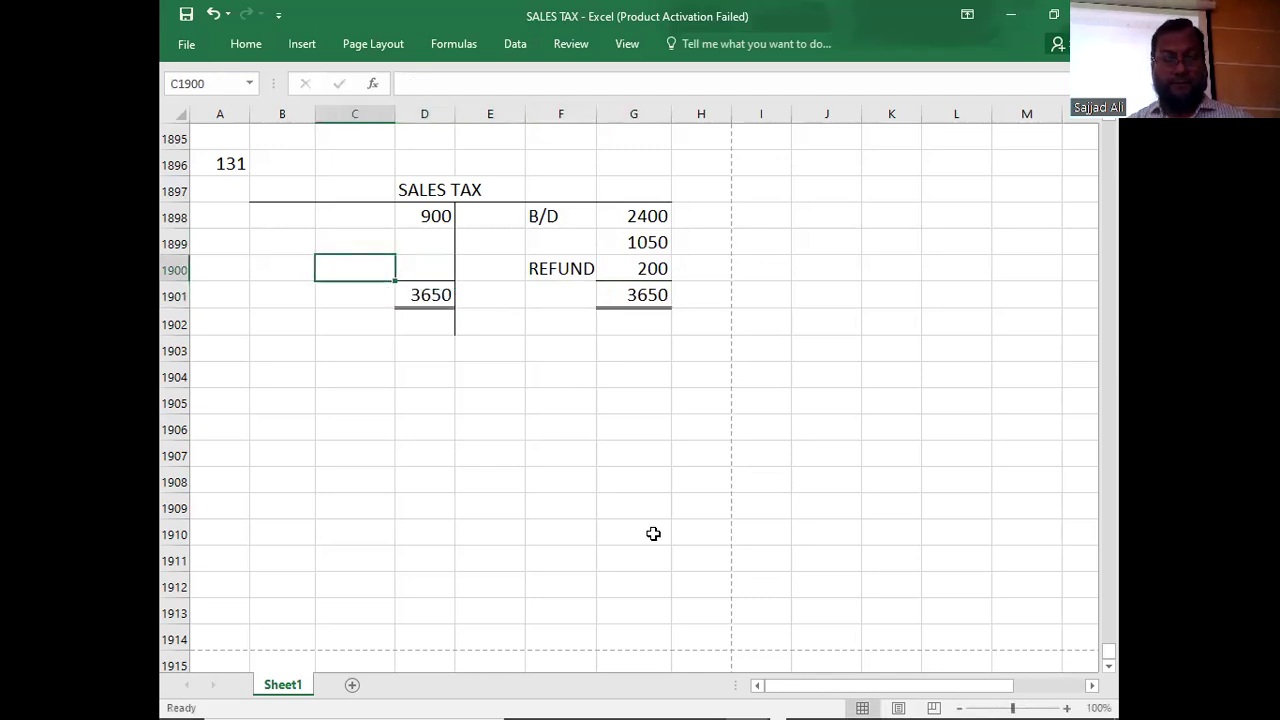
{"action": "type", "text": "C/D"}
{"action": "key", "text": "Right"}
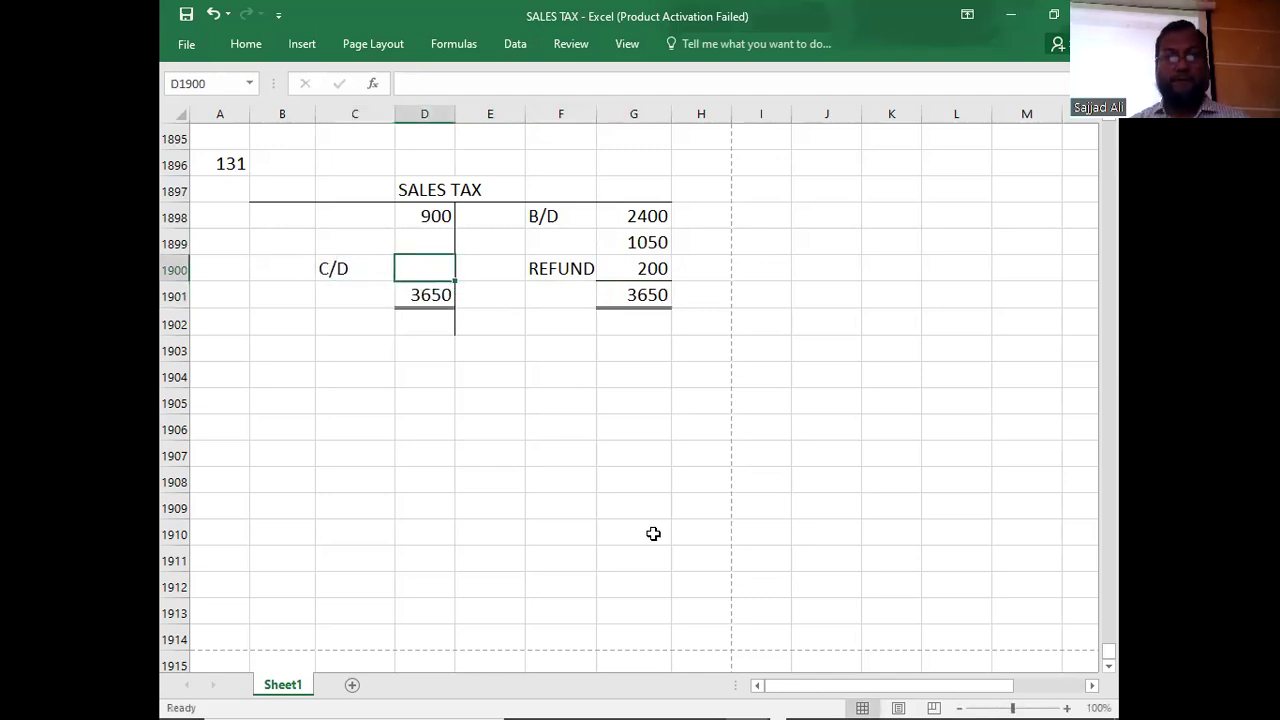
{"action": "key", "text": "alt+Tab"}
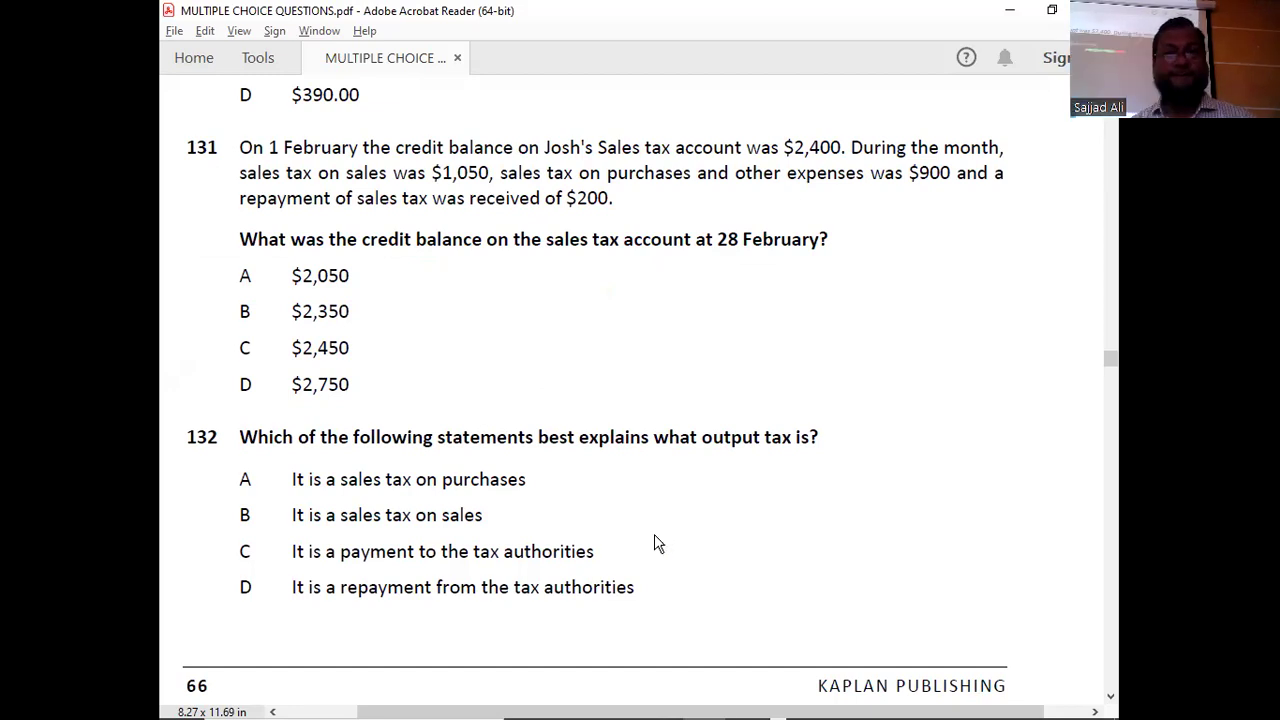
{"action": "key", "text": "alt+Tab"}
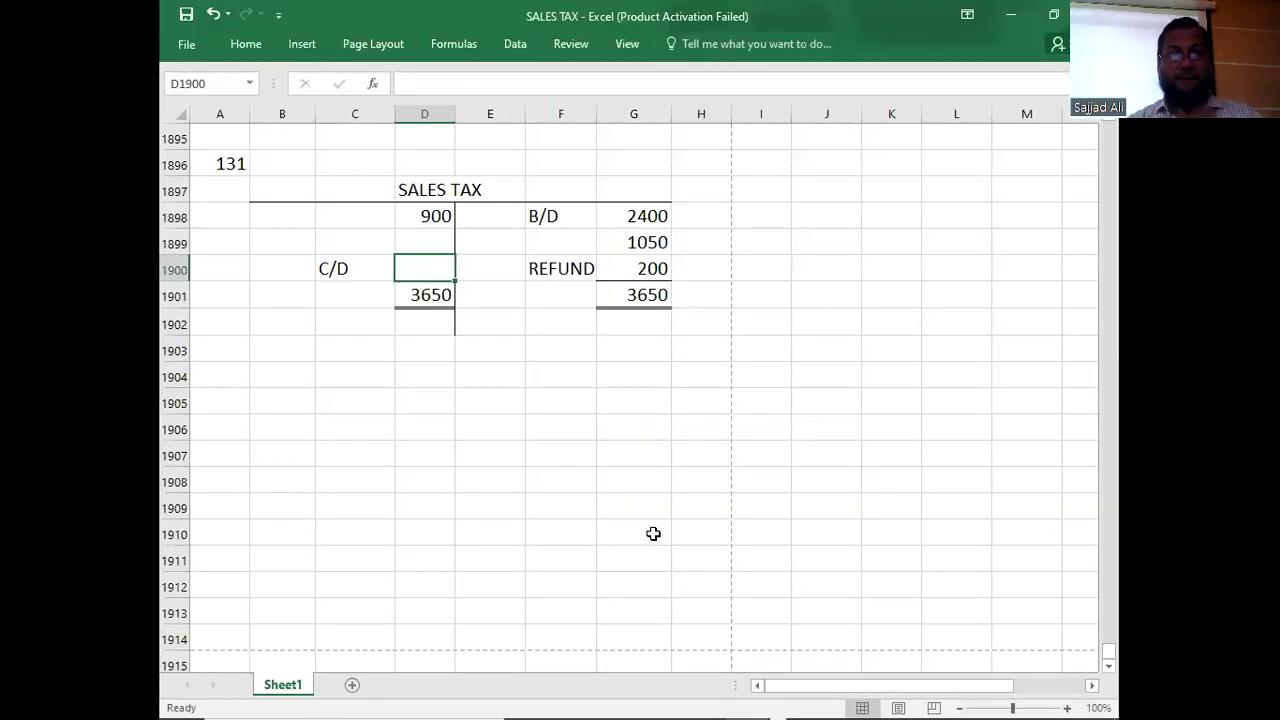
{"action": "type", "text": "2750"}
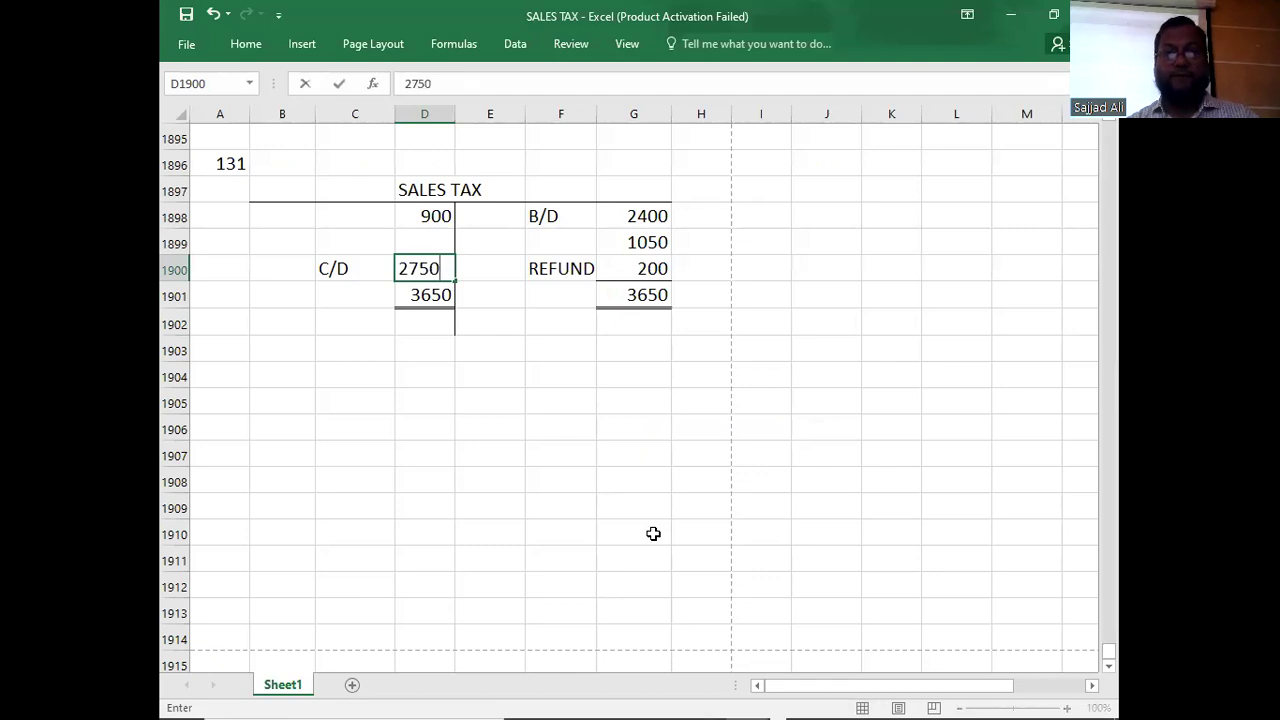
{"action": "key", "text": "Return"}
{"action": "key", "text": "Left"}
{"action": "key", "text": "Down"}
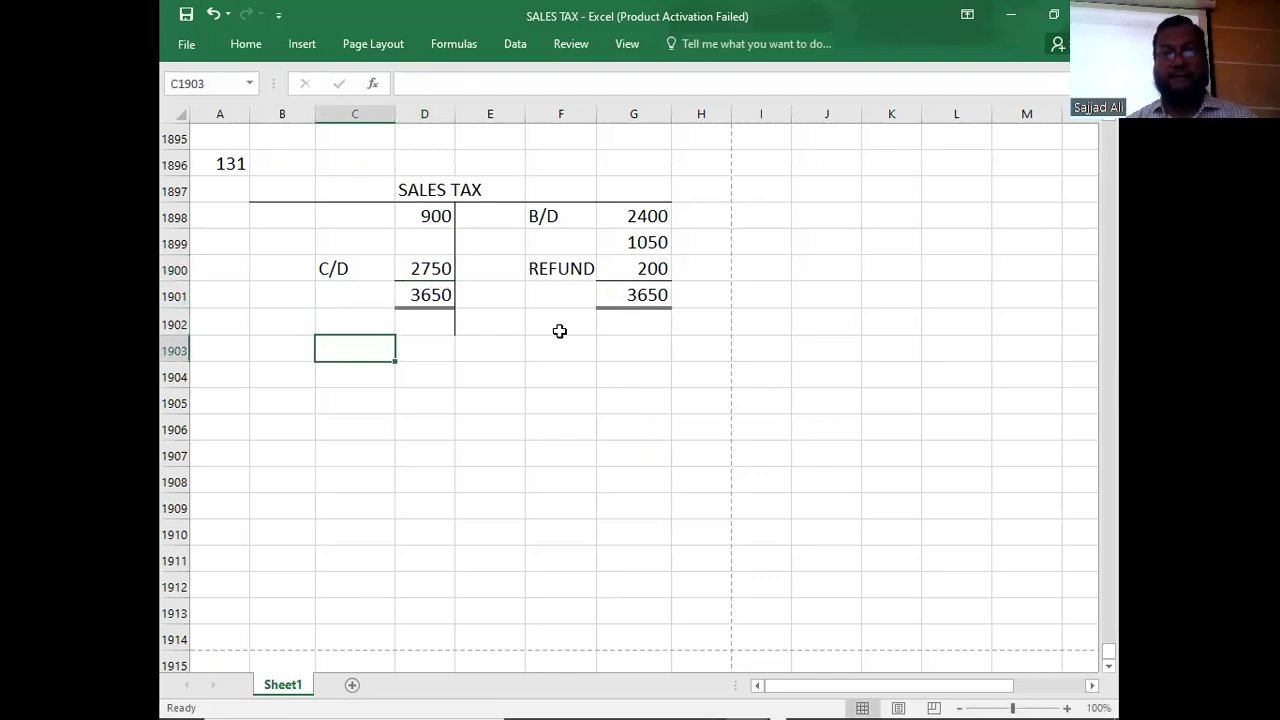
Bring the balance down below the credit total, with "B/D" in F1902 and 2750 in G1902.
{"action": "left_click", "coordinate": [559, 327]}
{"action": "type", "text": "B/D"}
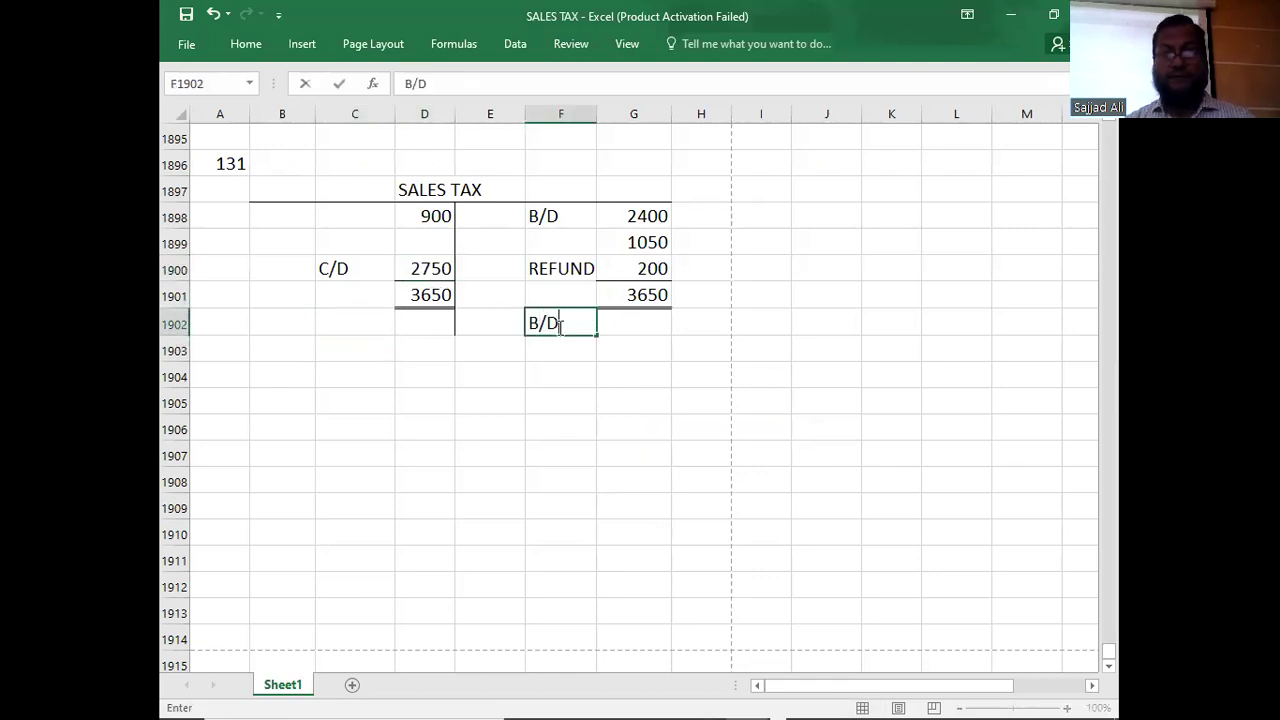
{"action": "key", "text": "Tab"}
{"action": "type", "text": "2750"}
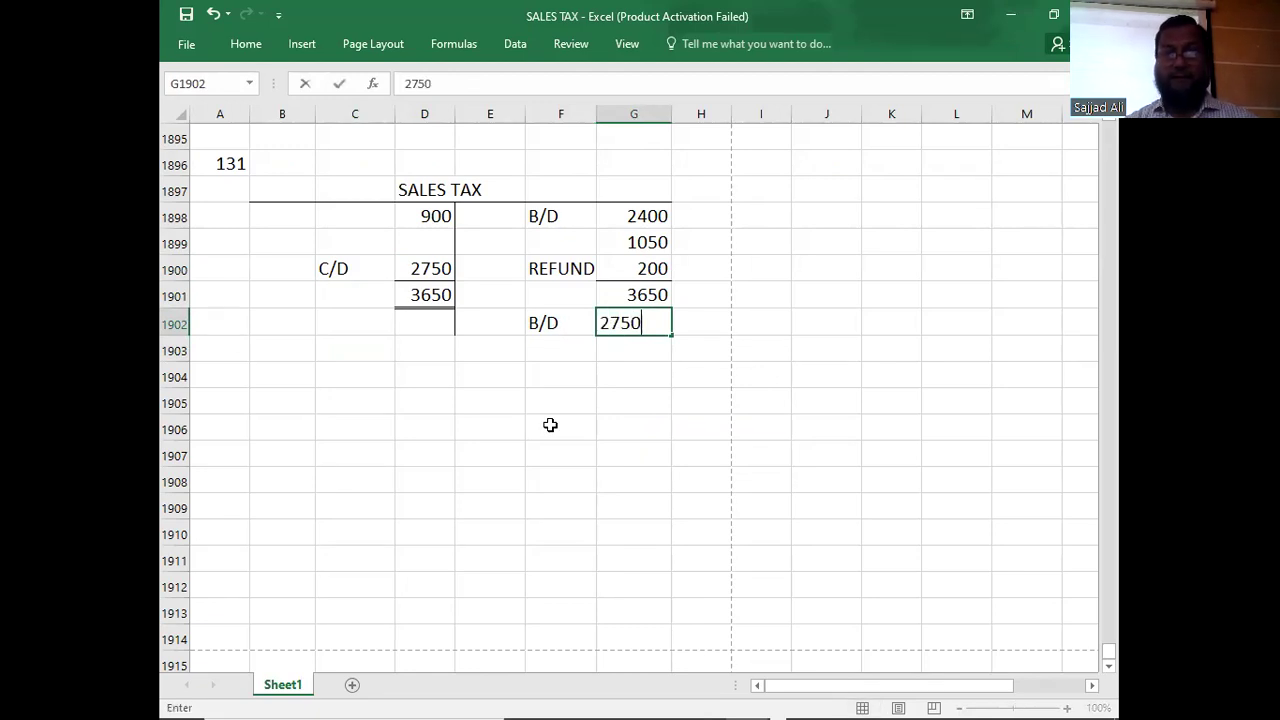
{"action": "key", "text": "Return"}
{"action": "key", "text": "Left"}
{"action": "key", "text": "Down"}
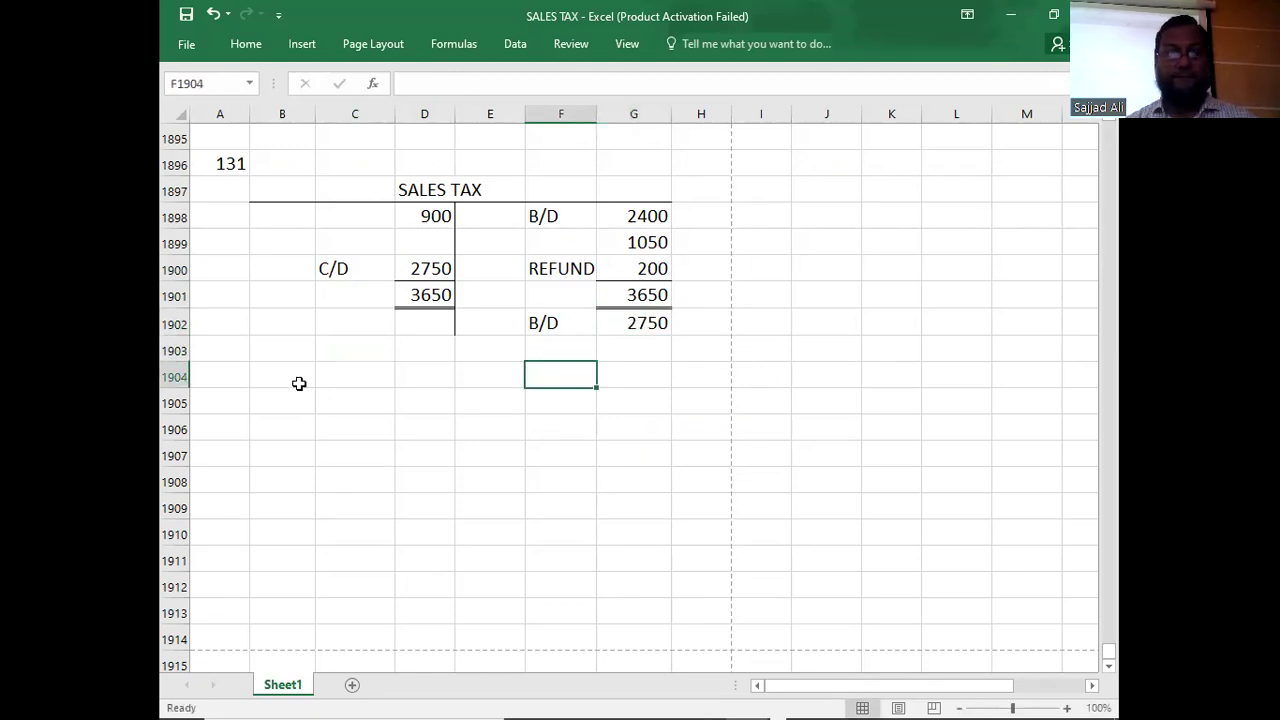
Record answer option "D" for question 131 in A1897, below the question number, and go to A1905.
{"action": "left_click", "coordinate": [221, 189]}
{"action": "type", "text": "D"}
{"action": "key", "text": "Return"}
{"action": "key", "text": "Down"}
{"action": "key", "text": "Down"}
{"action": "key", "text": "Down"}
{"action": "key", "text": "Down"}
{"action": "key", "text": "Down"}
{"action": "key", "text": "Down"}
{"action": "key", "text": "Down"}
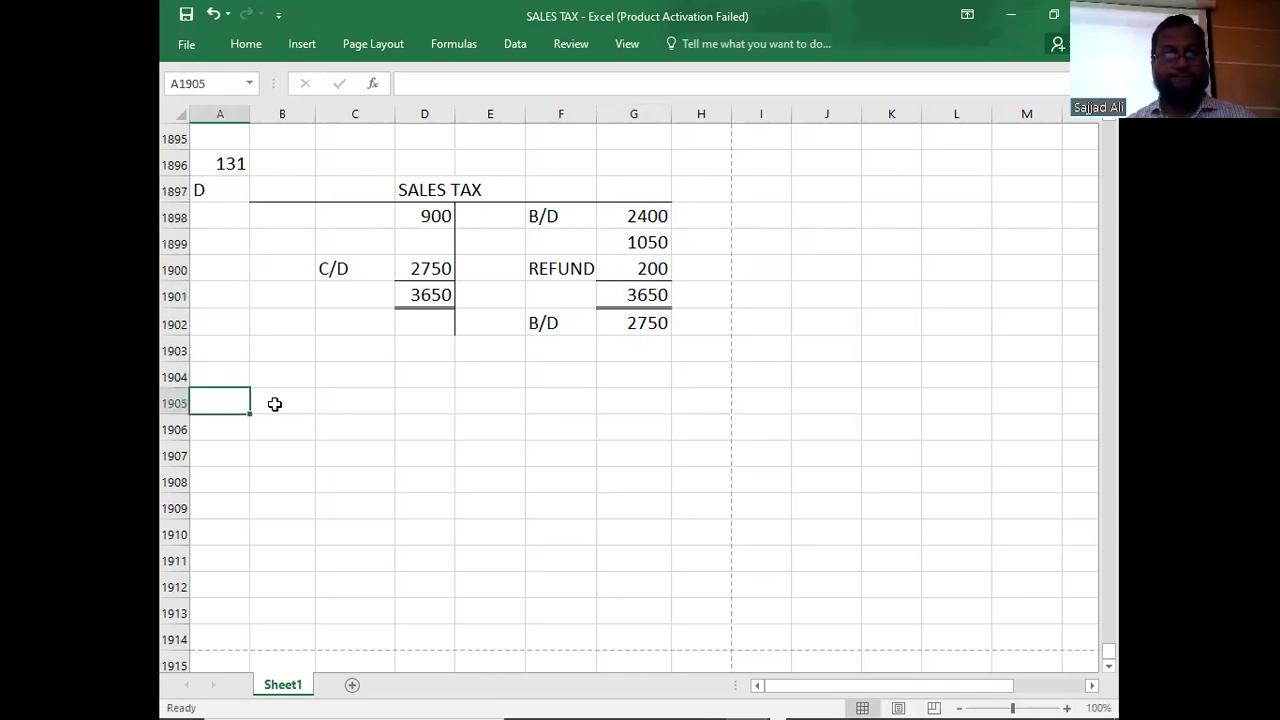
{"action": "type", "text": "1"}
{"action": "key", "text": "BackSpace"}
{"action": "key", "text": "Escape"}
Select A1904 and switch to the multiple choice questions PDF in Acrobat Reader to view questions 131 and 132.
{"action": "key", "text": "Up"}
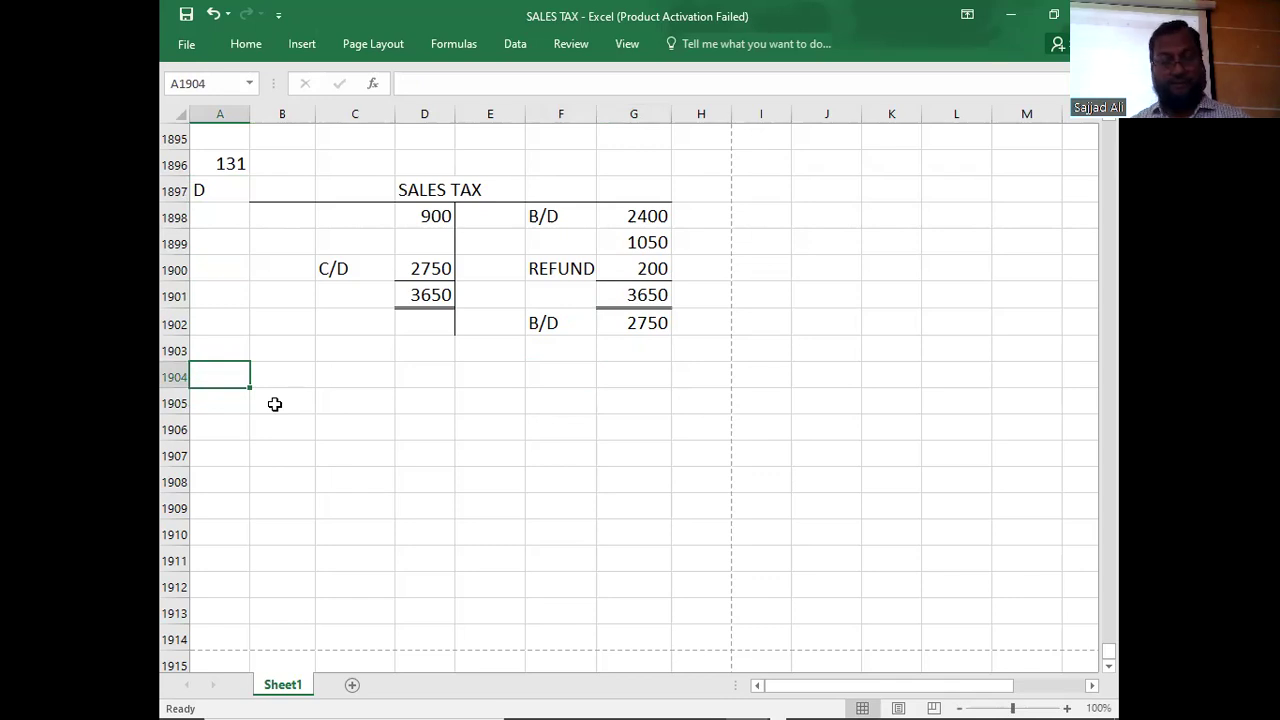
{"action": "key", "text": "alt+Tab"}
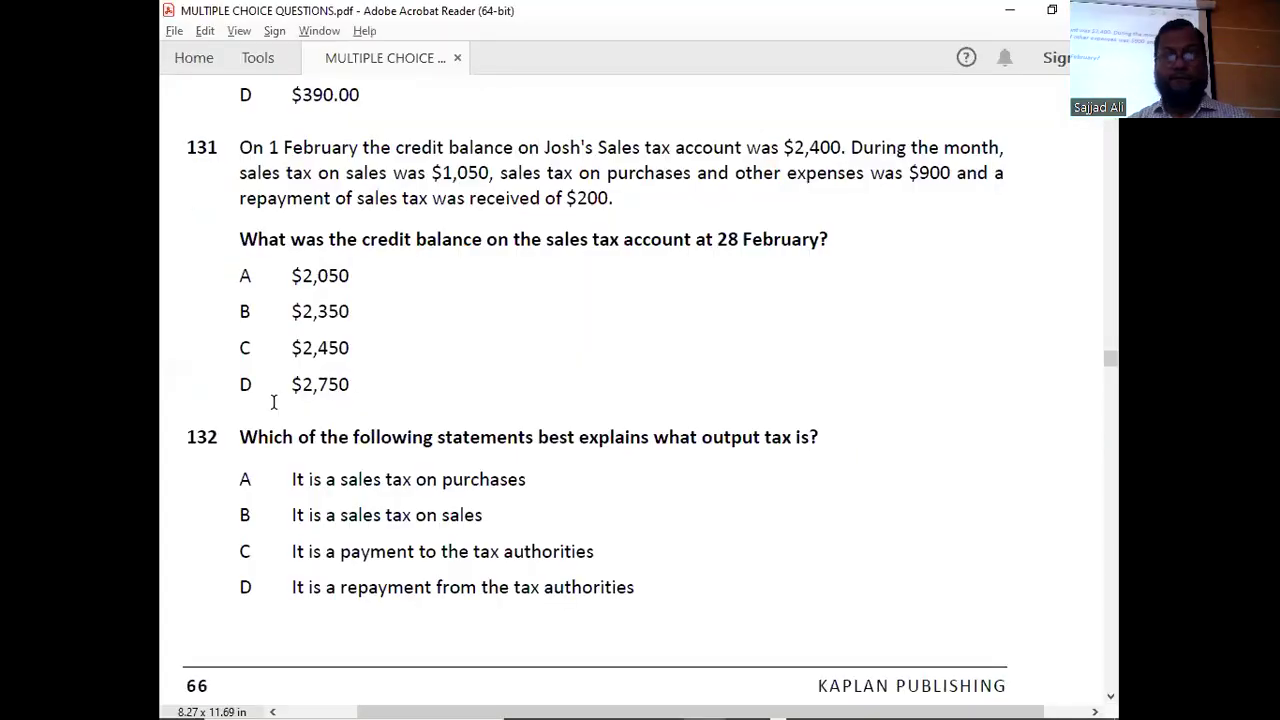